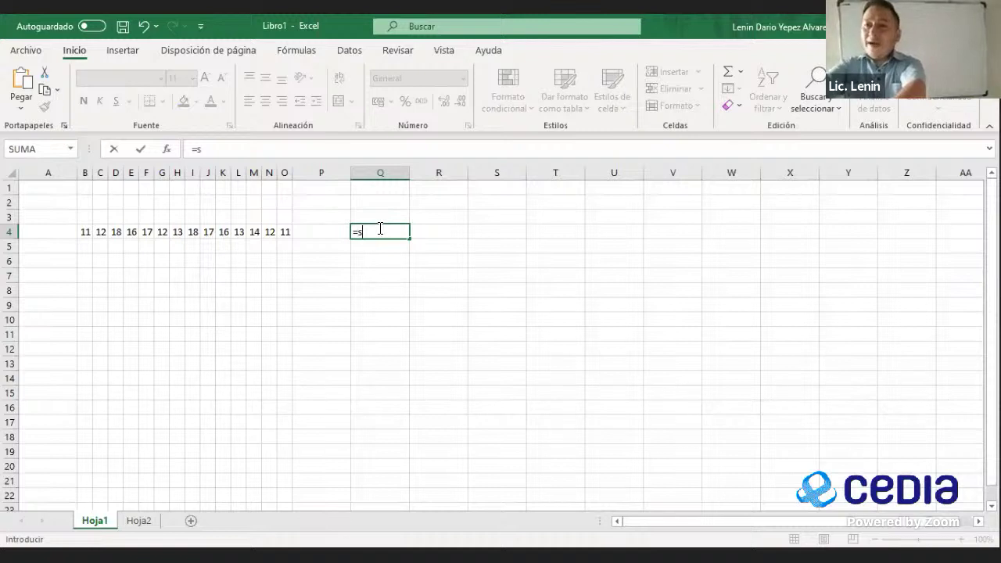
Step: Complete the formula in Q4 as =SUMA(B4:O4) to add up the row of data
key(Tab)
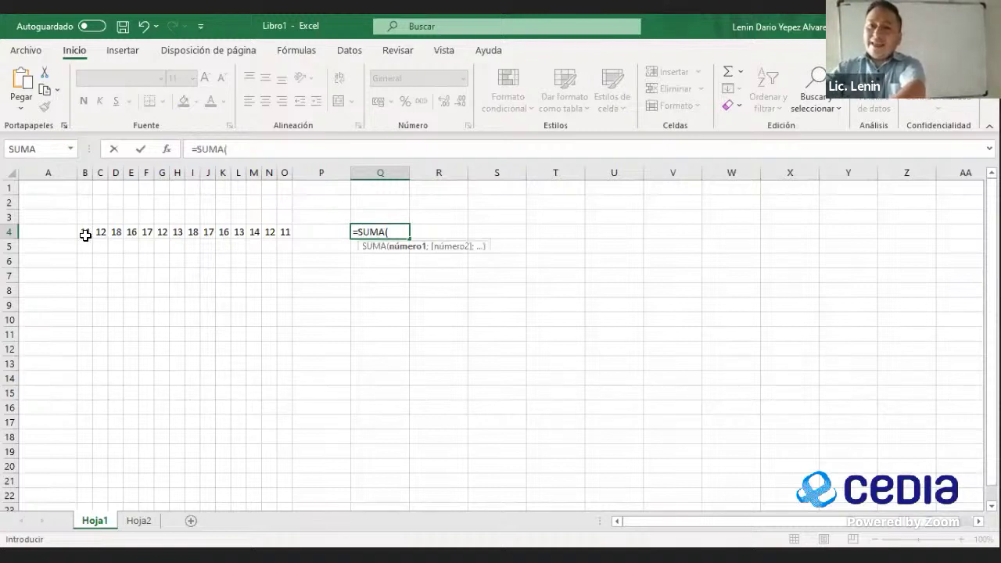
drag(84, 232, 288, 232)
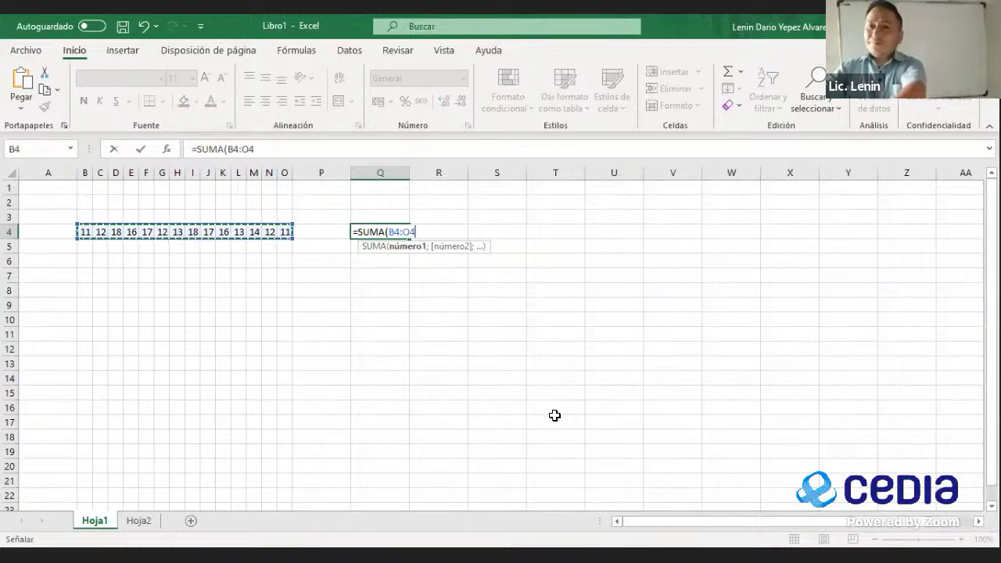
text())
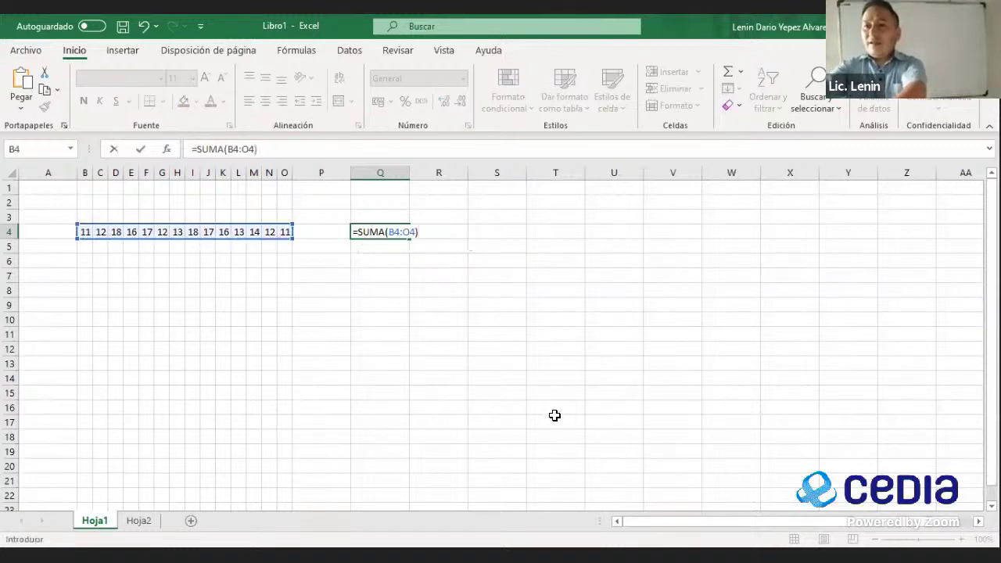
key(Return)
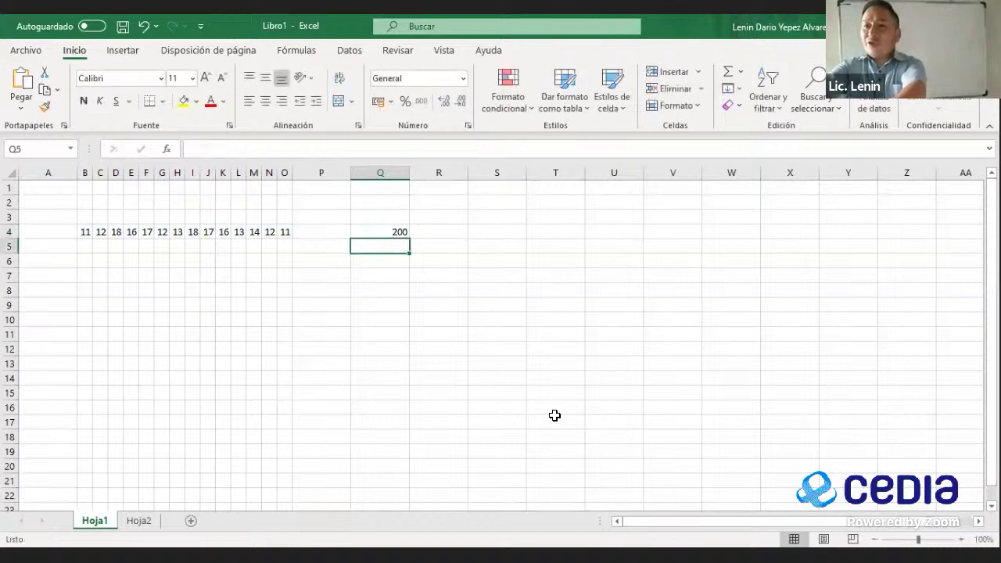
Step: Go through the data values in row 4 cell by cell to count them, ending back at Q4
key(Up)
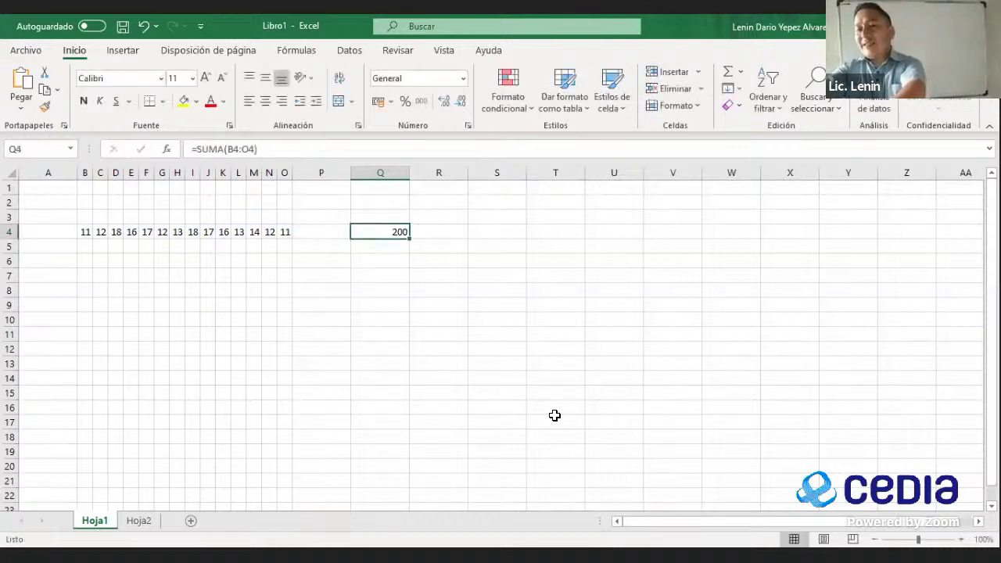
key(Left)
key(Left)
key(Left)
key(Left)
key(Left)
key(Left)
key(Left)
key(Left)
key(Left)
key(Left)
key(Left)
key(Left)
key(Left)
key(Left)
key(Left)
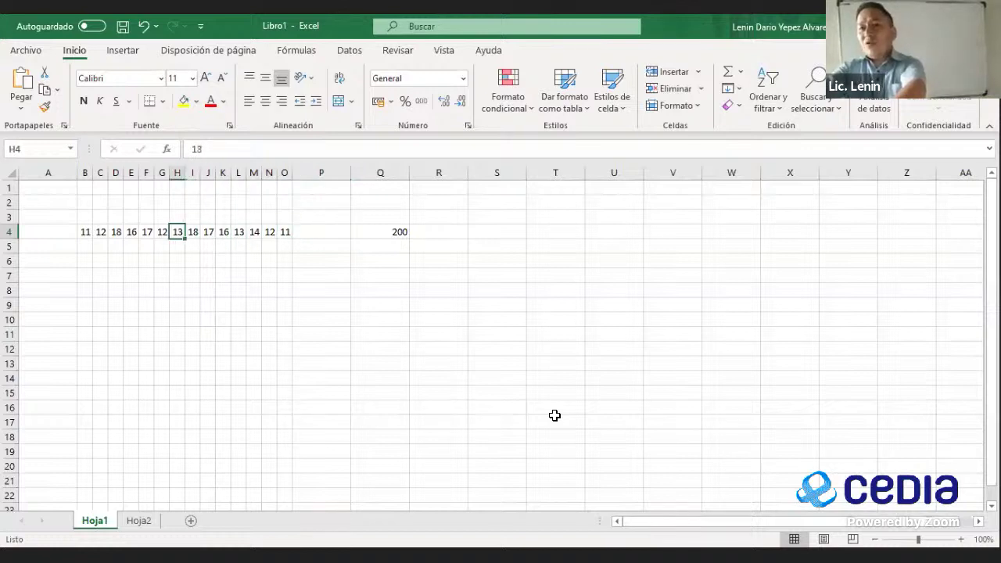
key(Right)
key(Right)
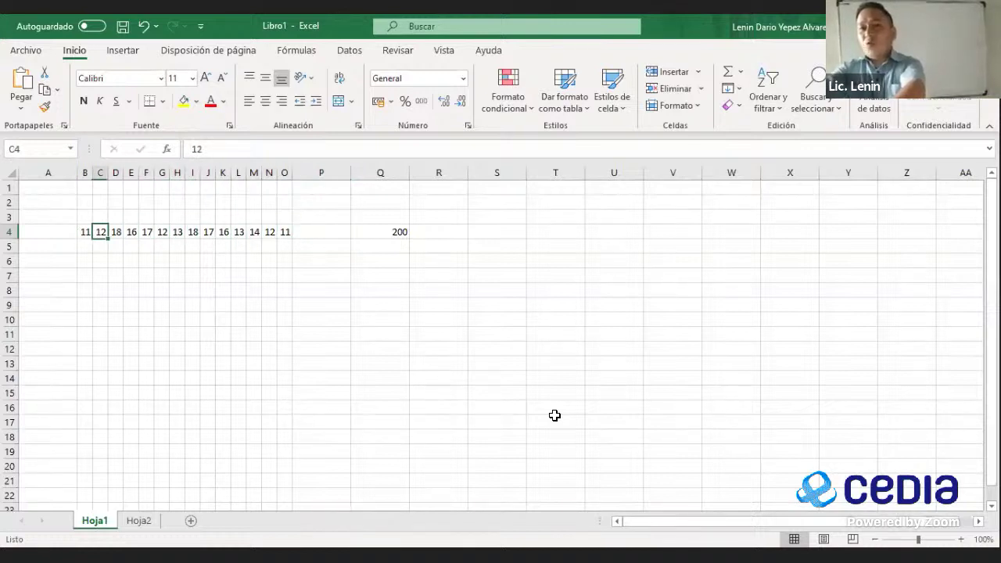
key(Right)
key(Right)
key(Right)
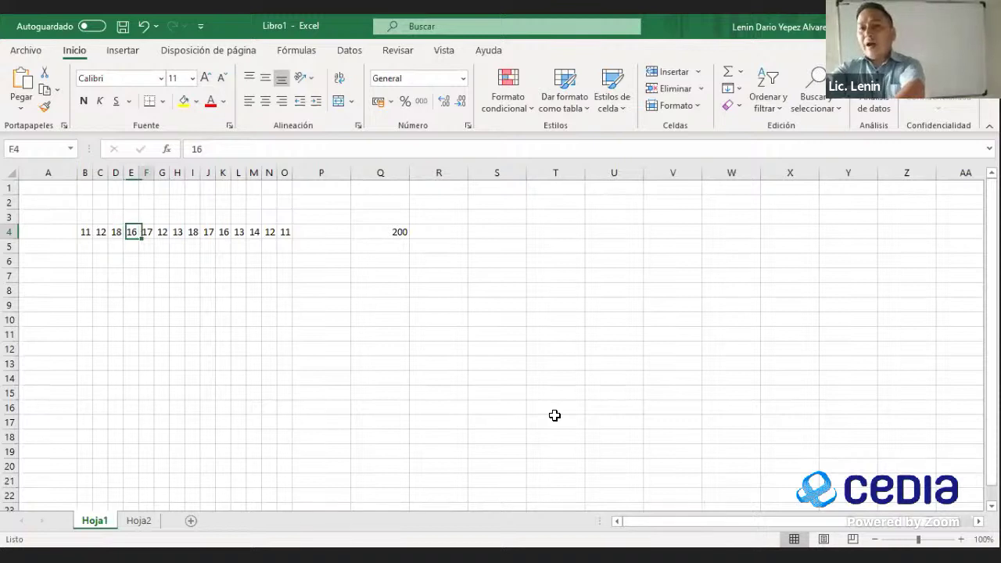
key(Right)
key(Right)
key(Right)
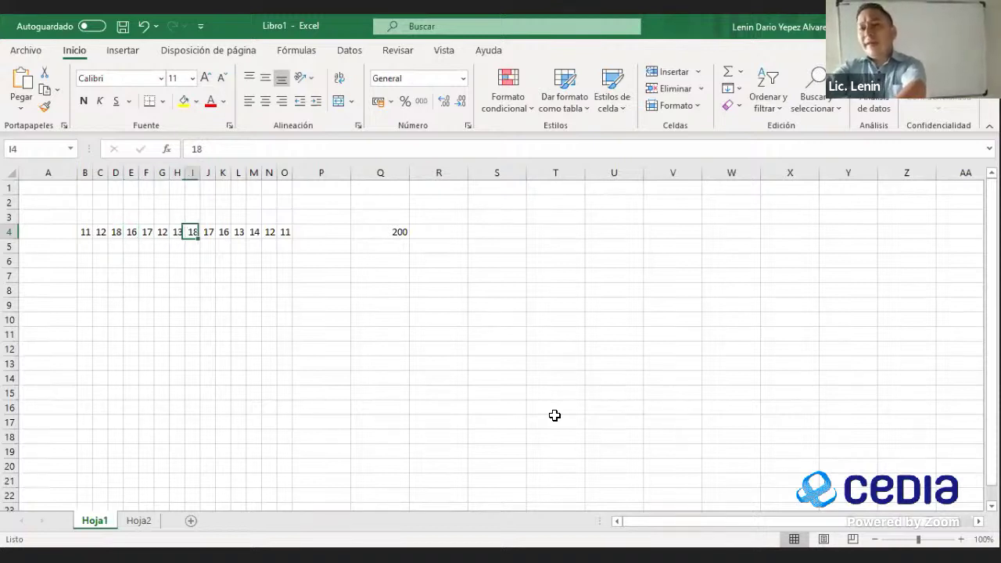
key(Right)
key(Right)
key(Right)
key(Right)
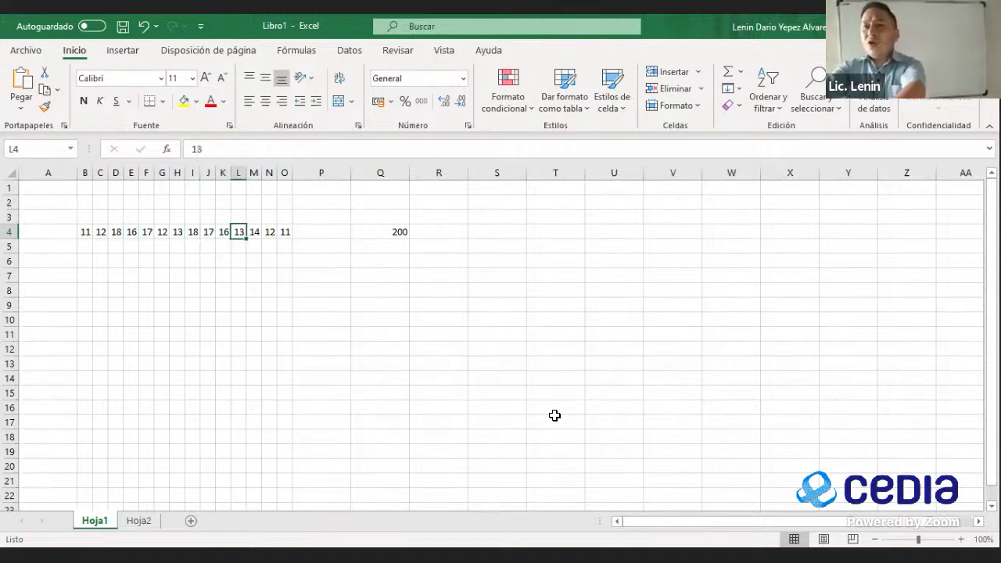
key(Right)
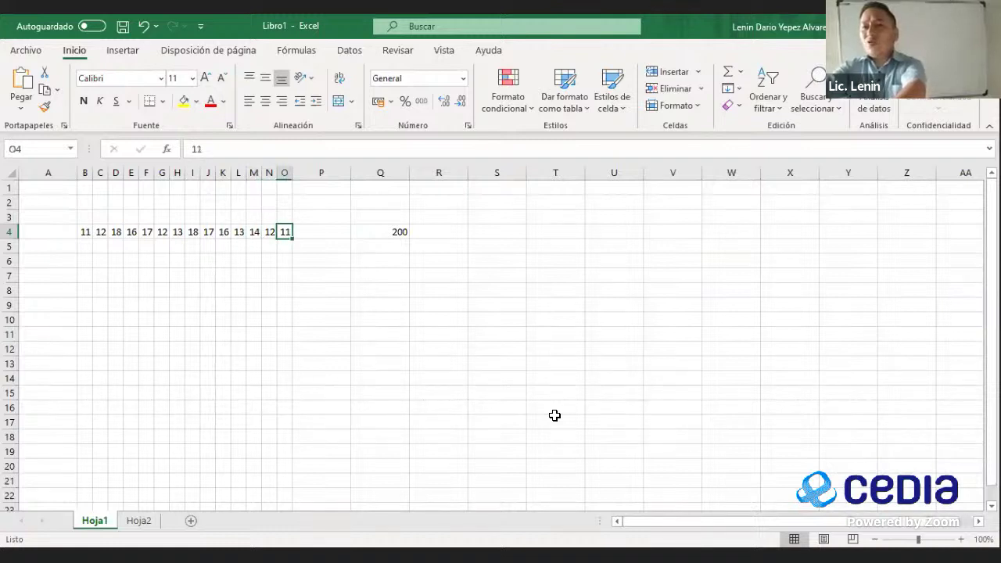
key(Right)
key(Right)
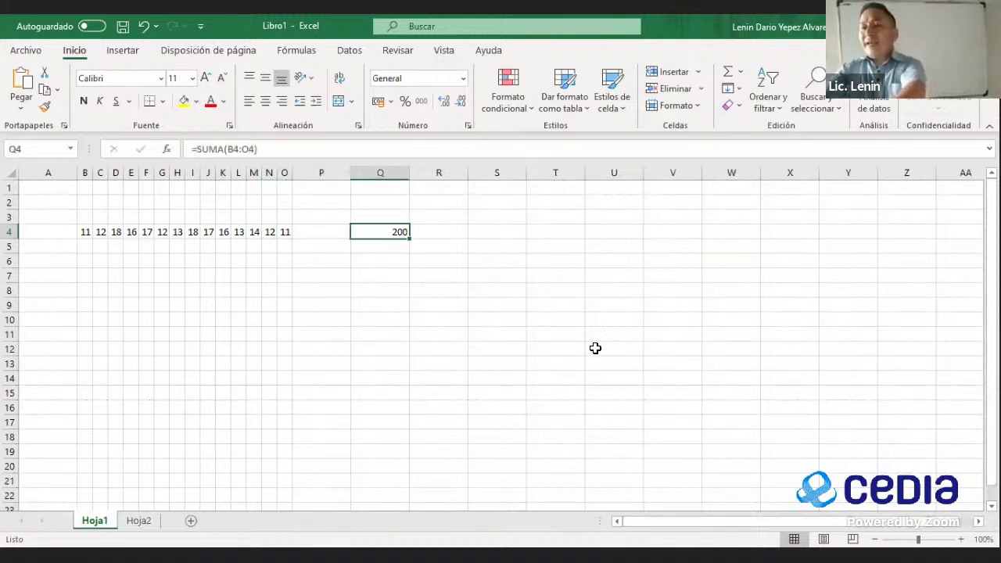
Step: Extend the formula in Q4 to divide the sum by 14, as =SUMA(B4:O4)/14
click(320, 148)
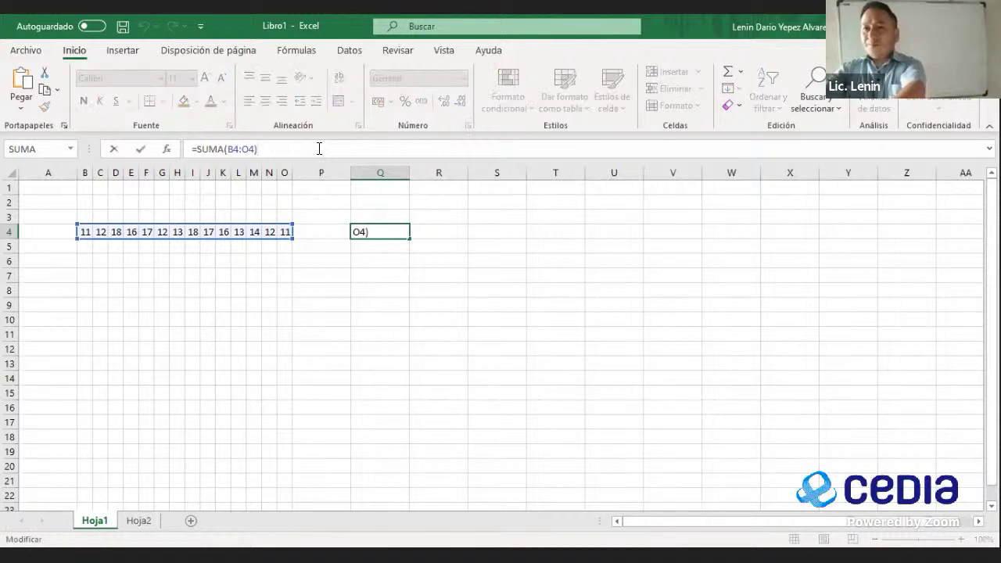
text(/14)
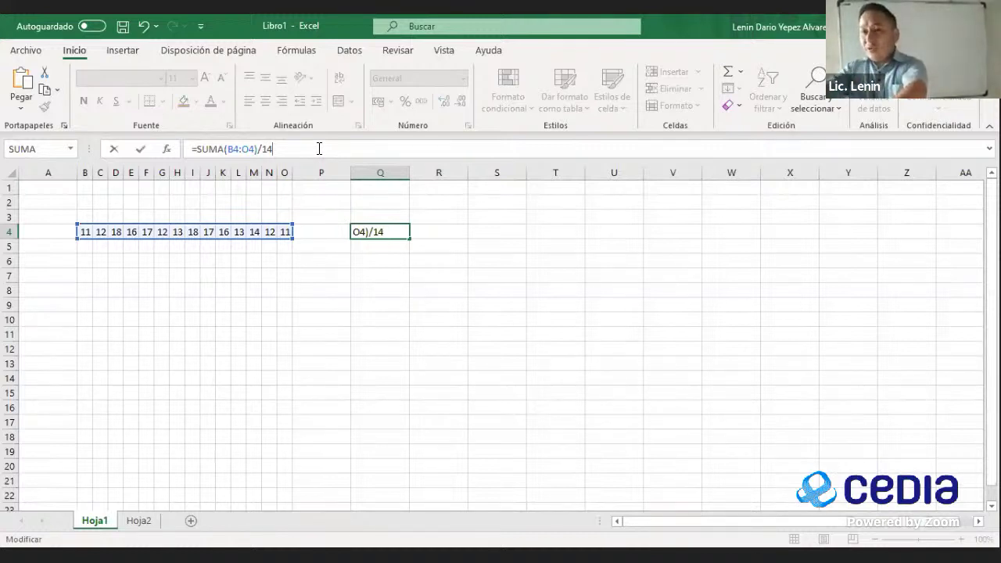
key(Return)
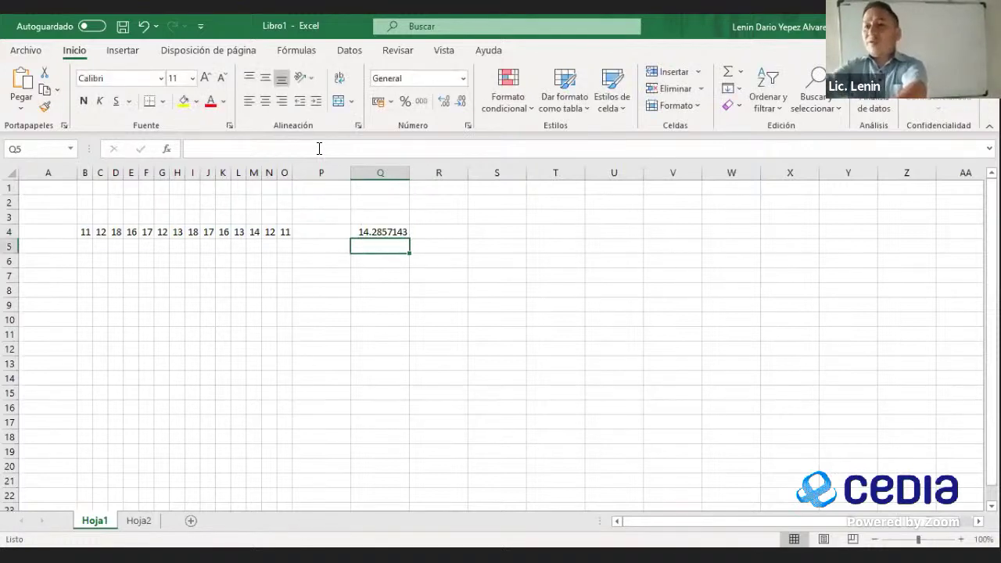
Step: Reduce the number format of the mean in Q4 to two decimal places
key(Up)
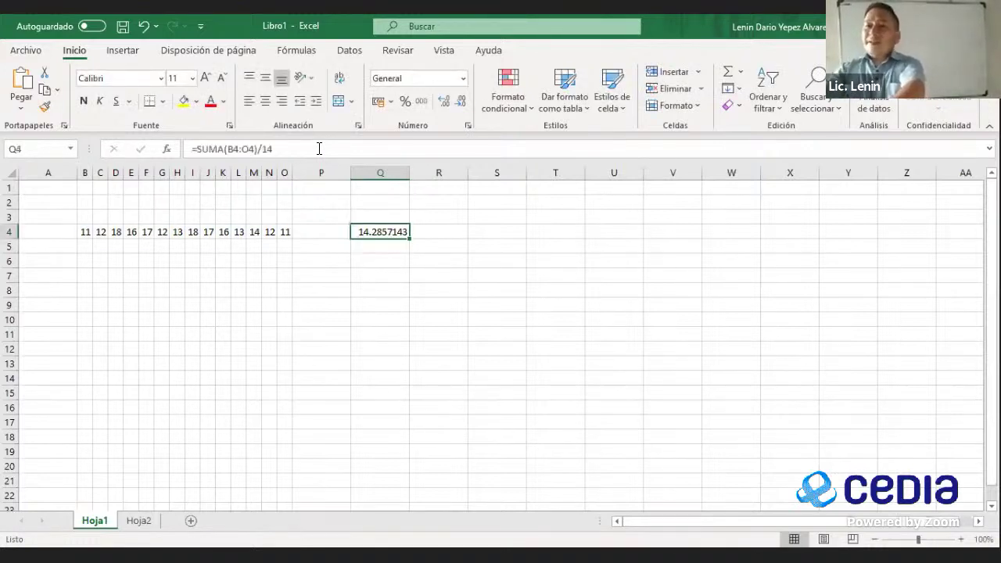
click(446, 103)
click(462, 103)
click(462, 102)
click(462, 102)
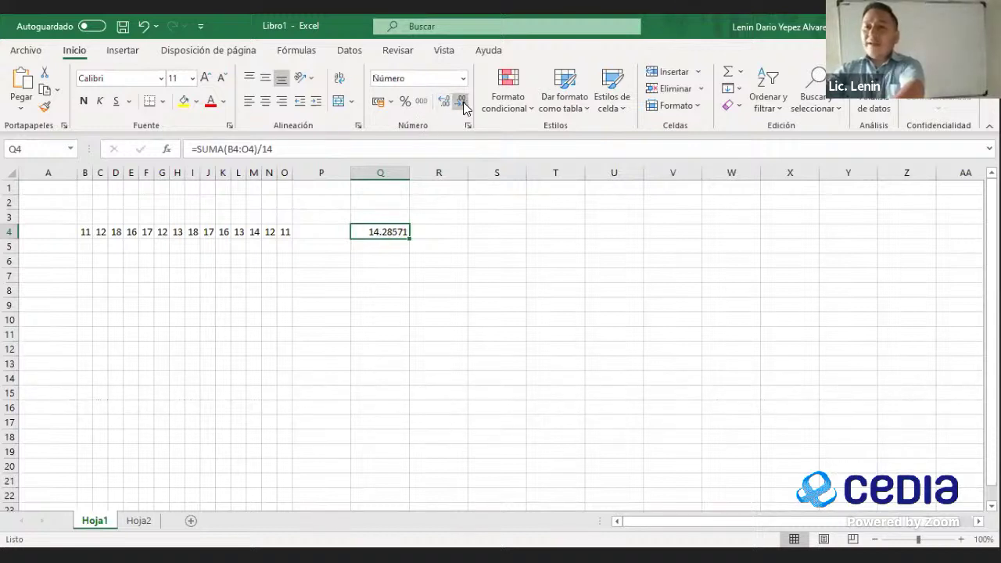
click(461, 103)
click(462, 102)
click(463, 103)
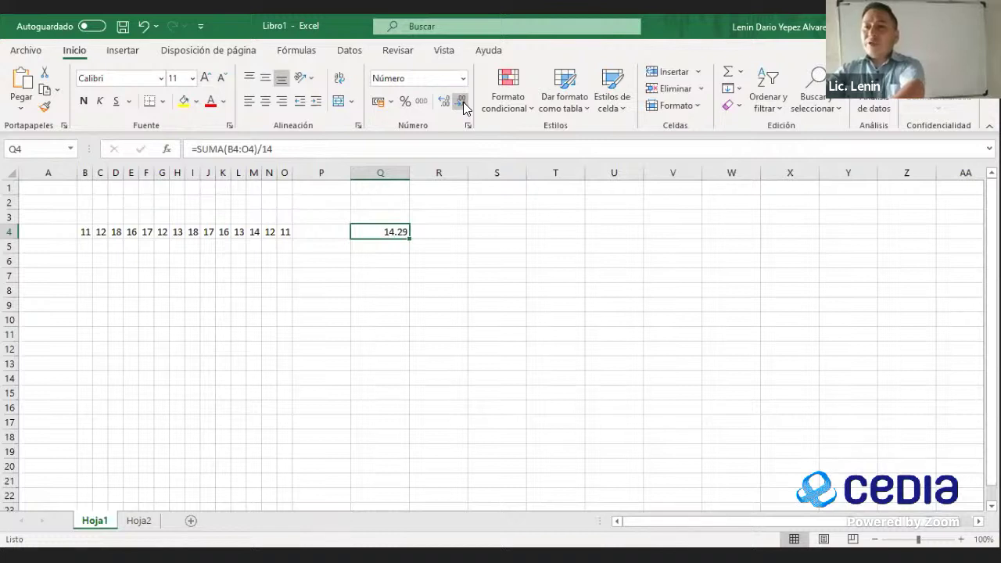
Step: Enter the label Media in P4, beside the calculated mean
click(394, 247)
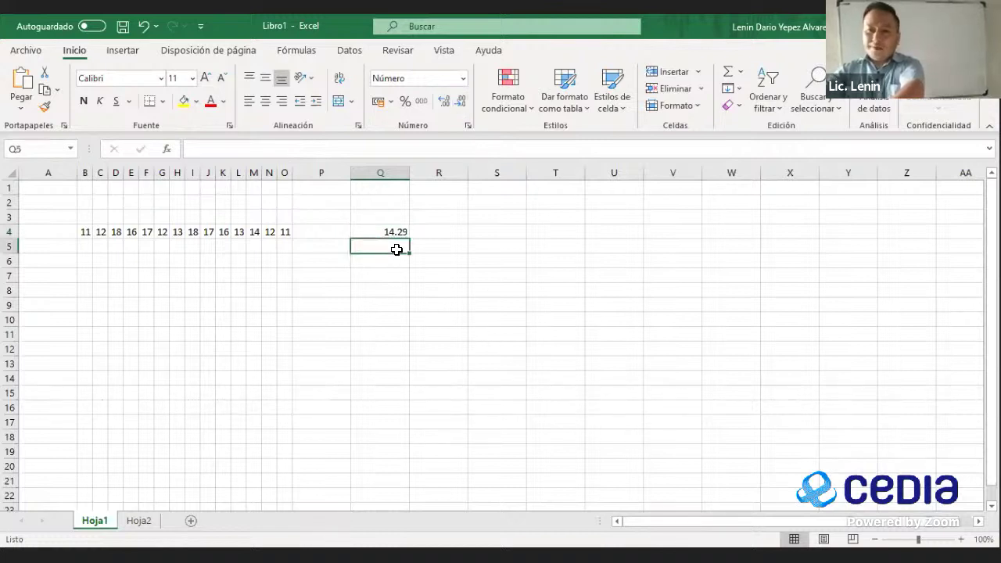
click(362, 232)
click(348, 232)
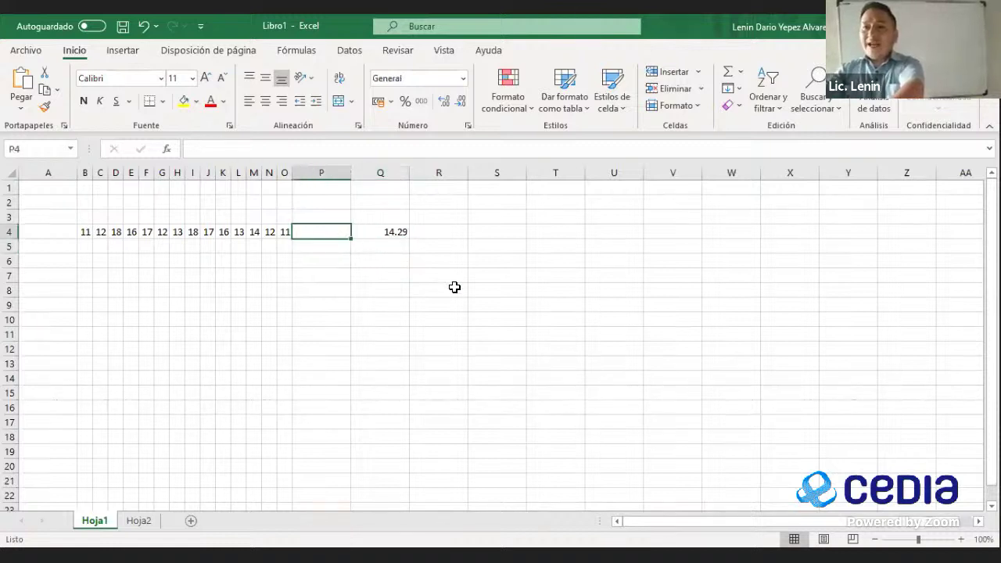
text(M)
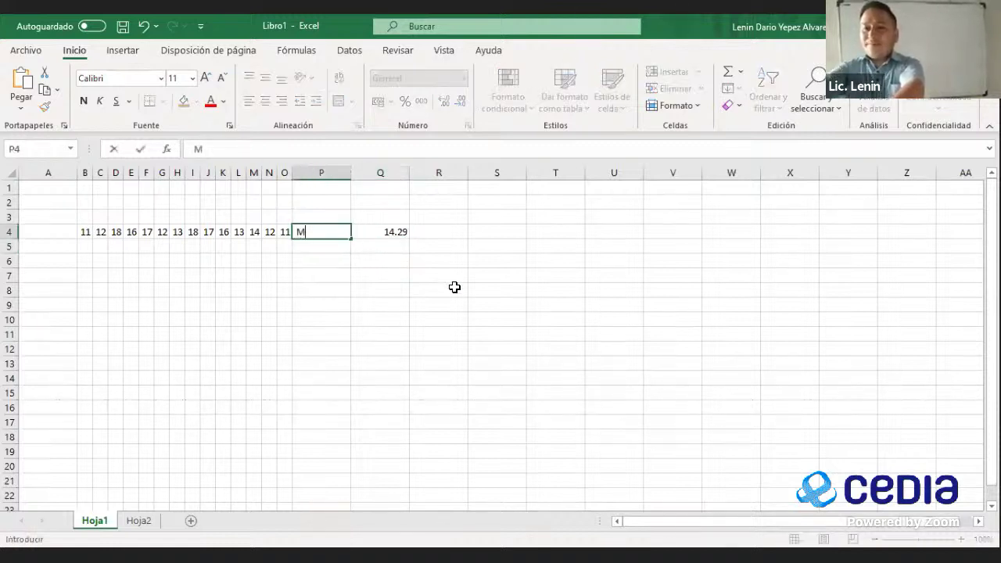
text(edia)
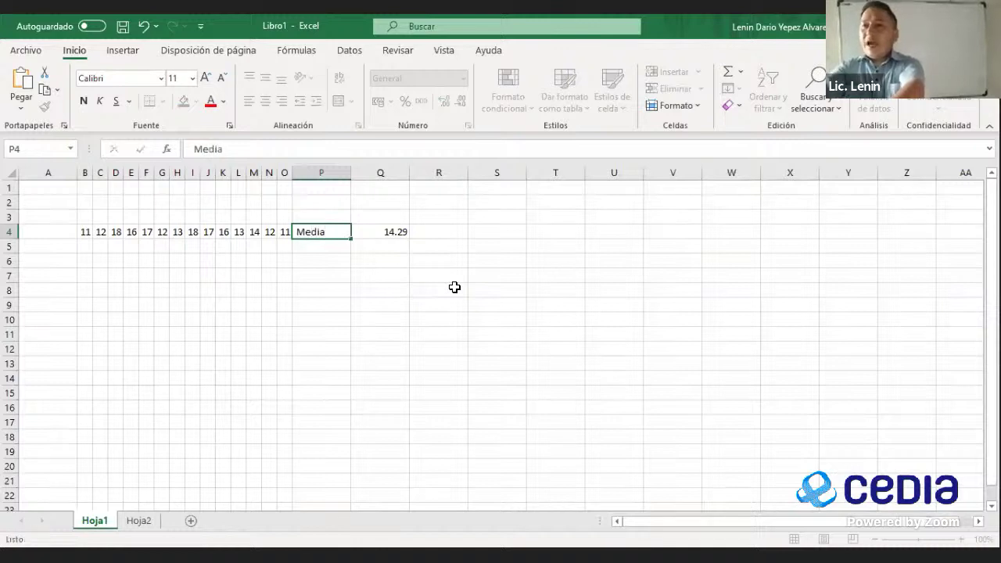
Step: Enter the label Mediana in S4
key(Tab)
key(Tab)
key(Tab)
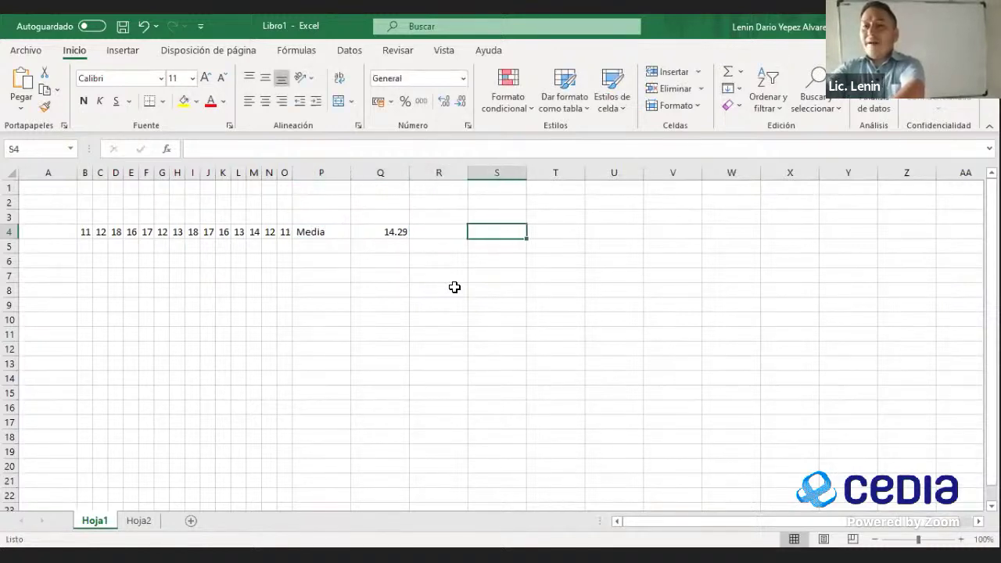
text(Medi)
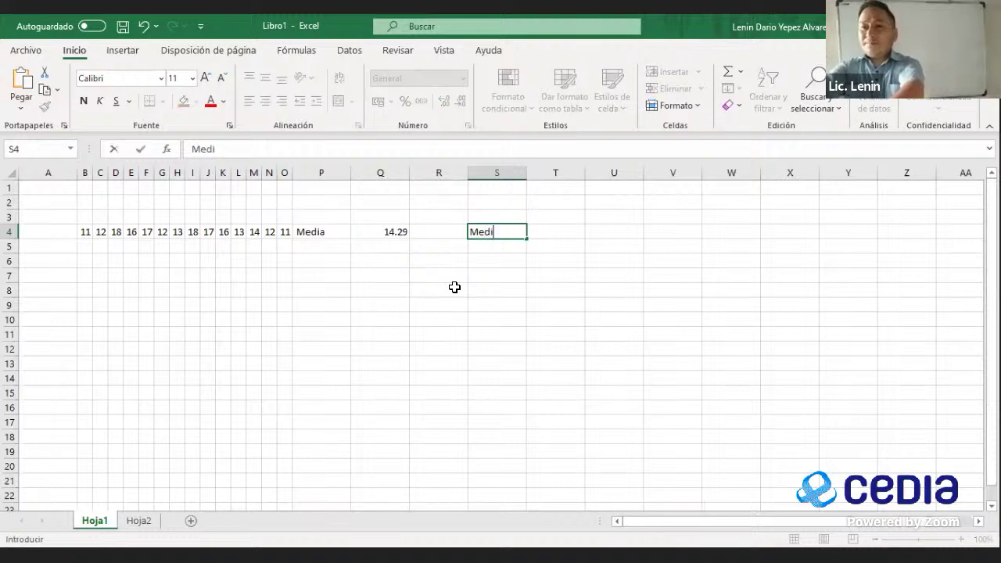
text(ana)
key(Return)
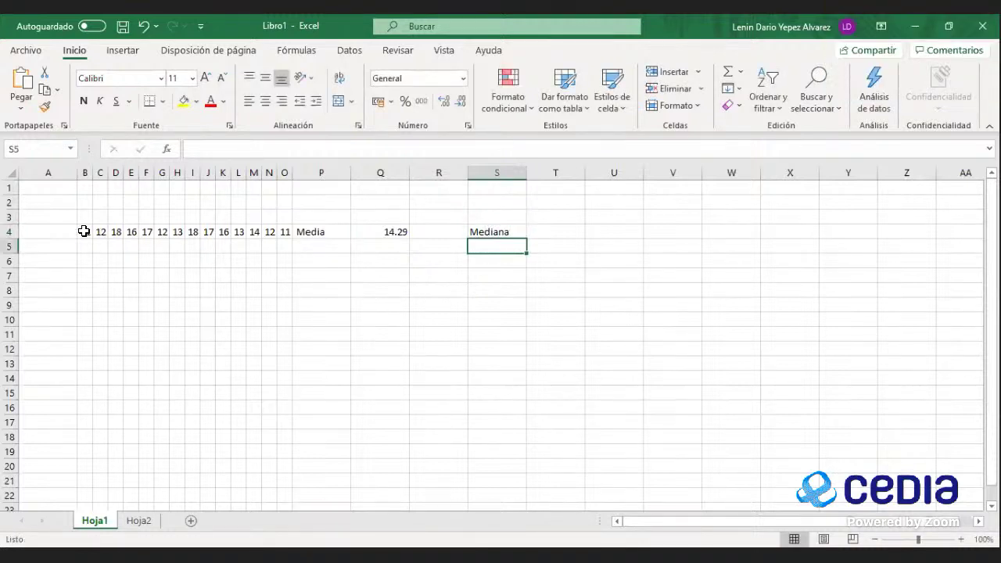
Step: Copy the data values in B4:O4 to row 6, starting at B6
drag(84, 232, 286, 242)
key(ctrl+c)
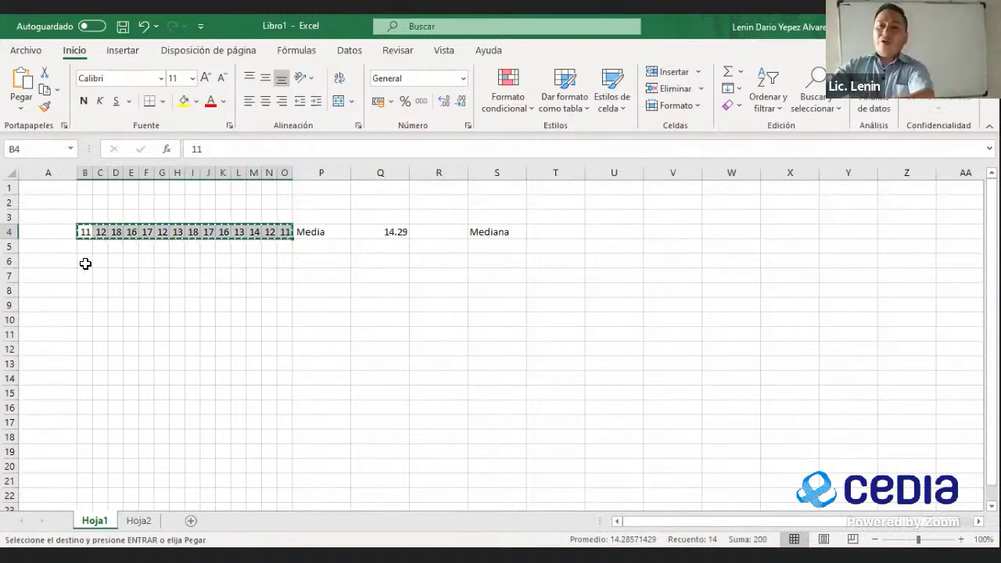
click(85, 263)
key(ctrl+v)
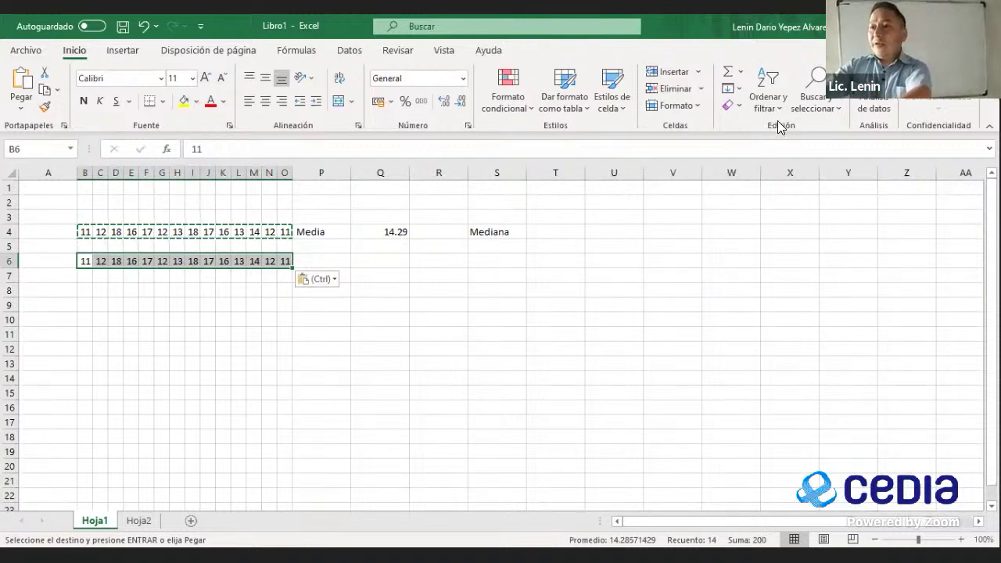
click(778, 116)
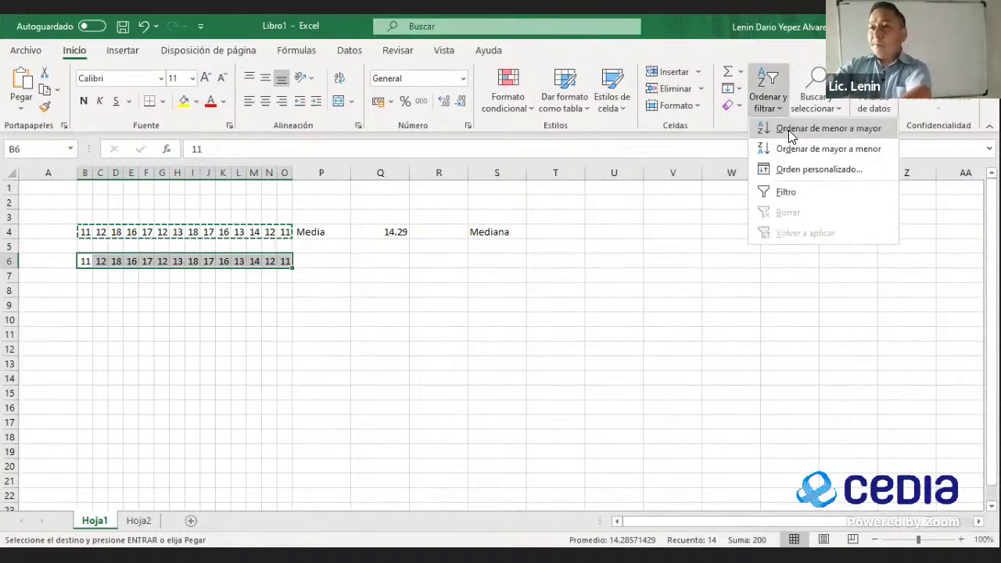
click(403, 266)
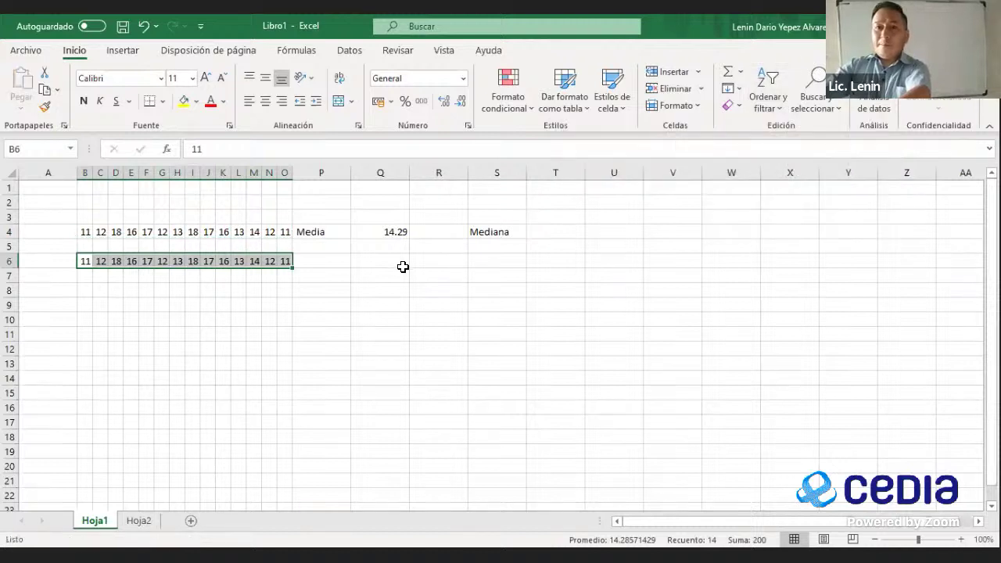
click(752, 102)
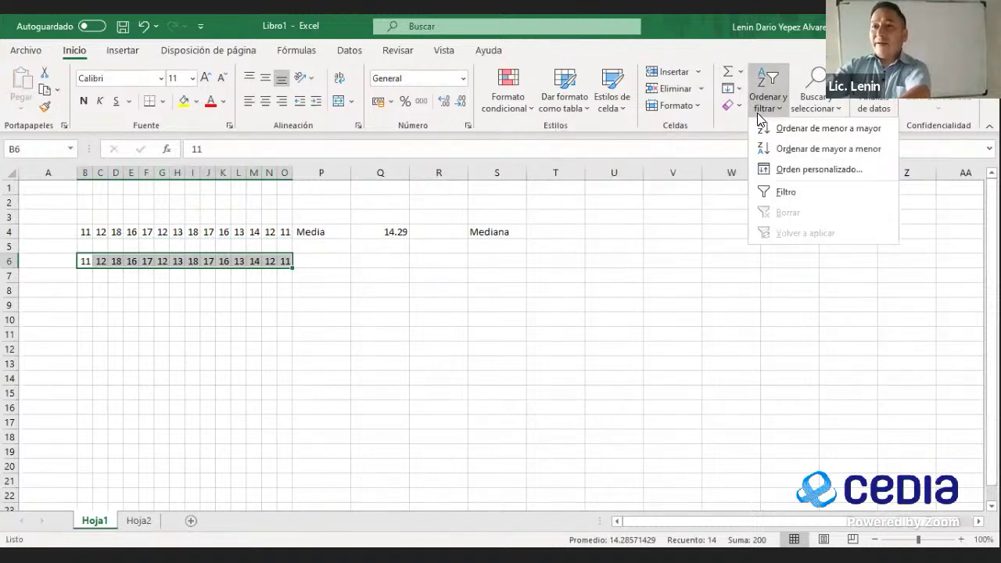
click(805, 148)
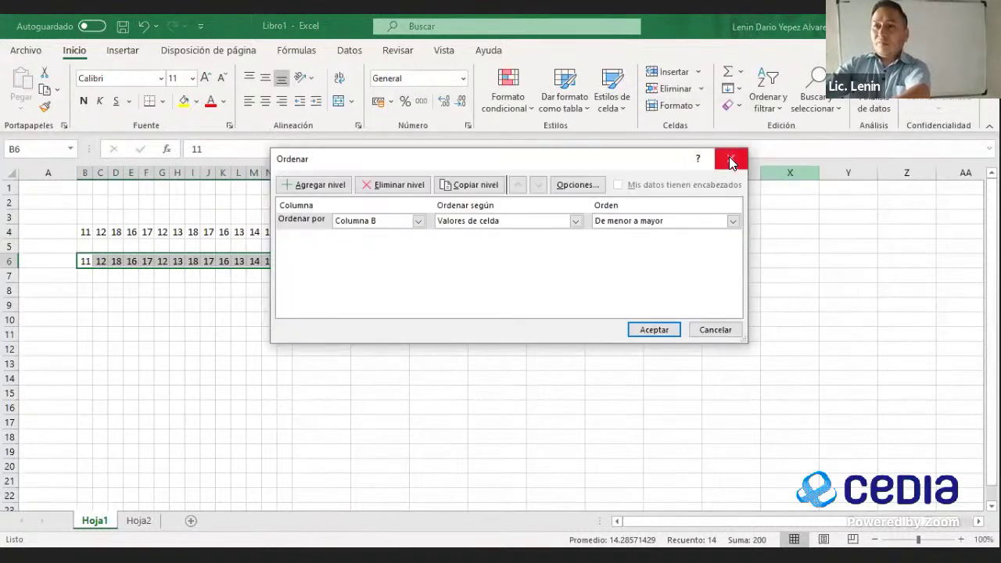
click(731, 160)
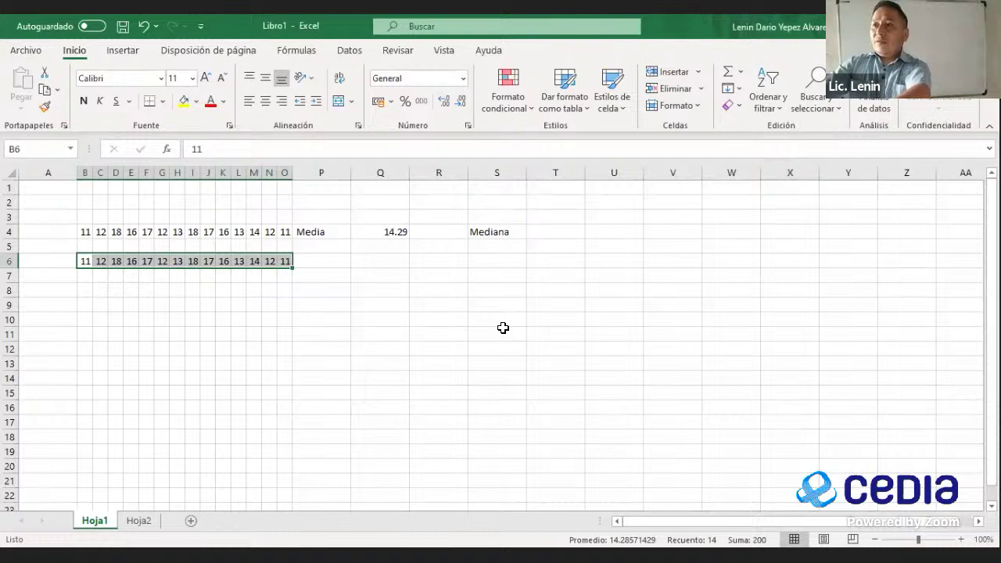
Step: Clear the copied values from B6:O6 and return to B6
click(234, 304)
drag(83, 261, 286, 261)
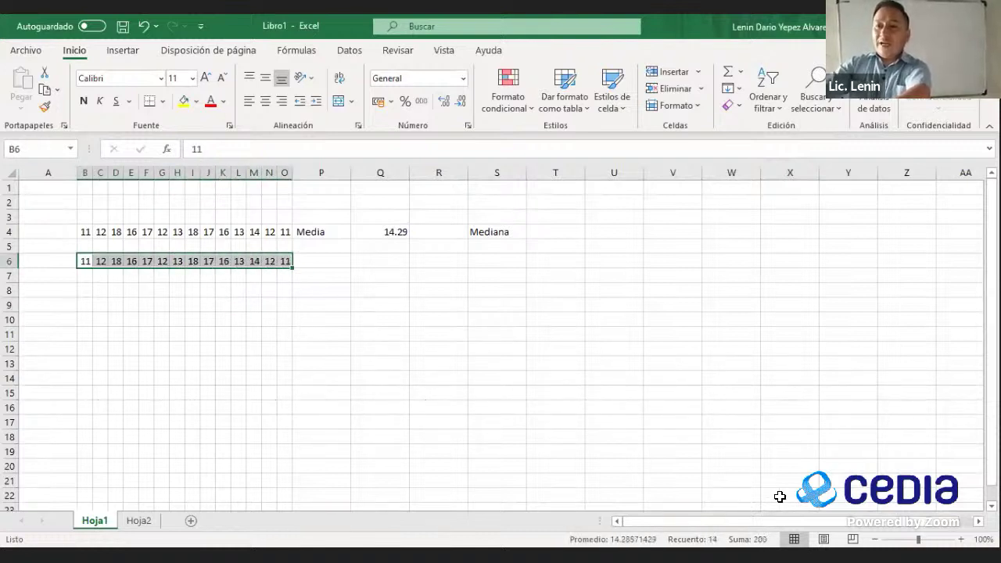
key(Delete)
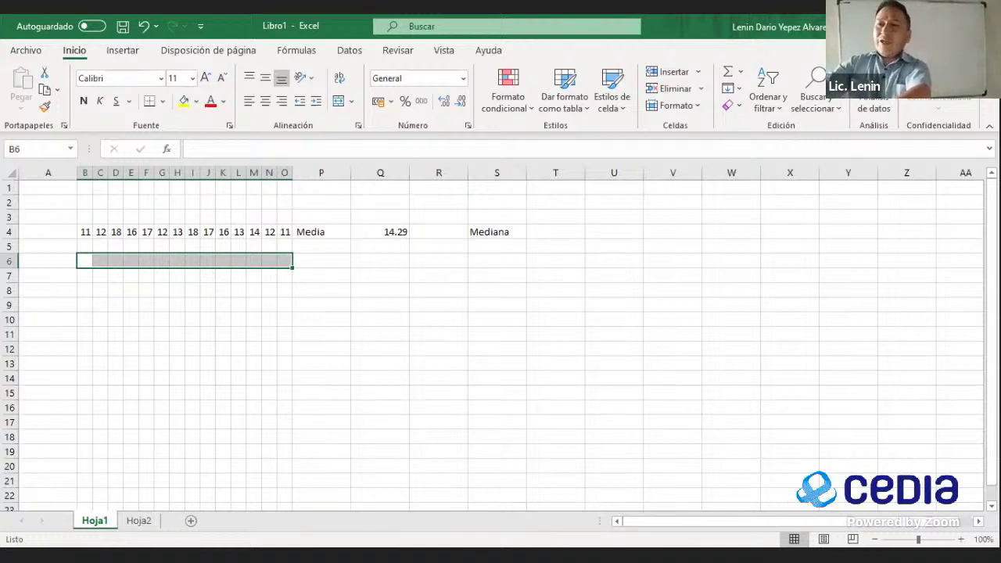
click(85, 260)
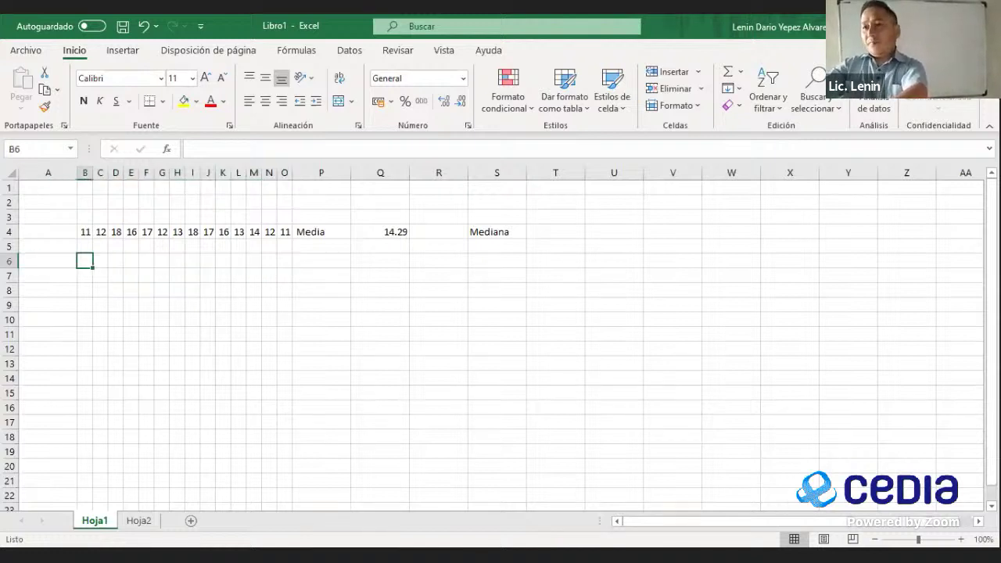
Step: Enter 11 in B6 as the first value of a row sorted in ascending order
click(960, 538)
click(960, 539)
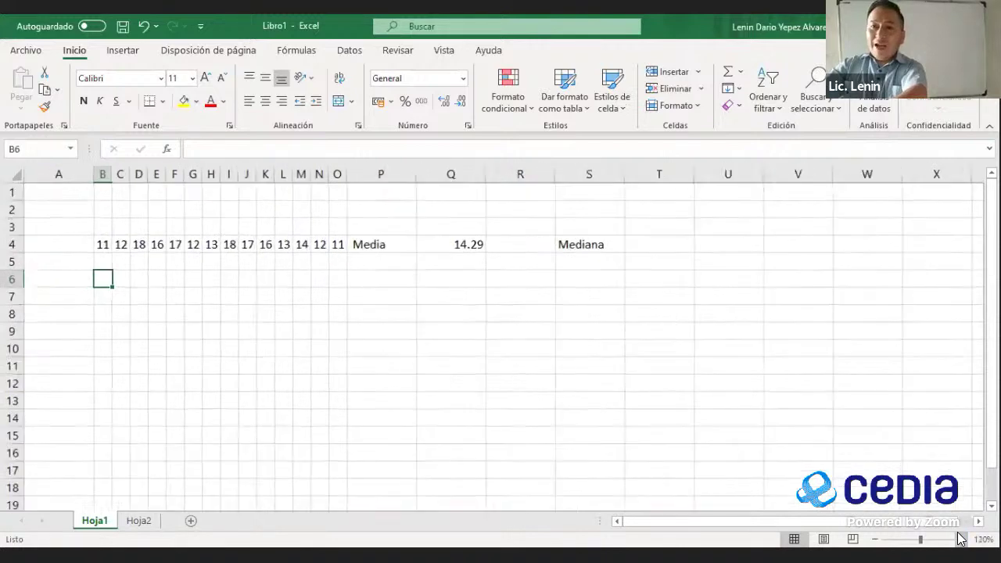
click(961, 539)
click(961, 539)
click(960, 539)
click(960, 539)
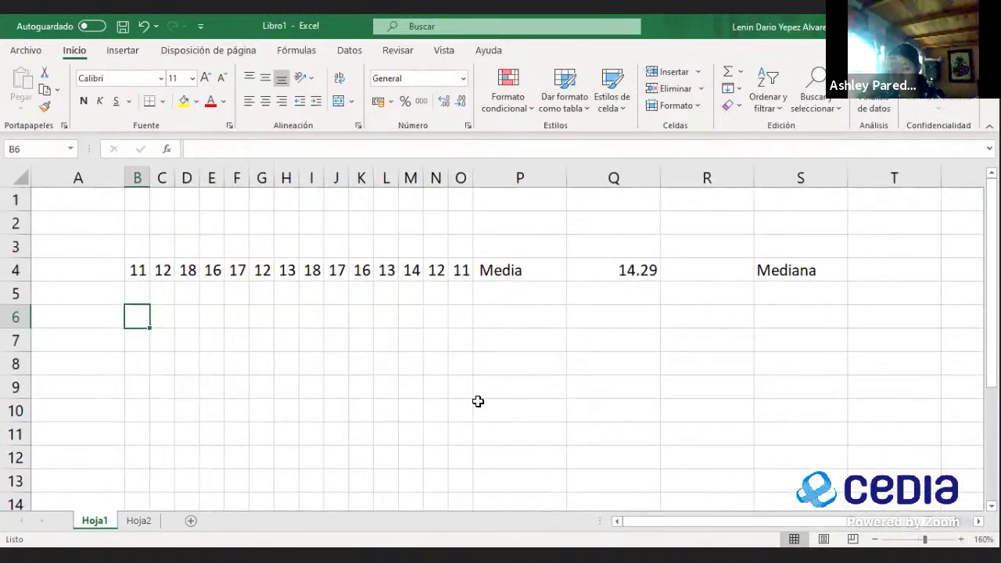
text(11)
key(Tab)
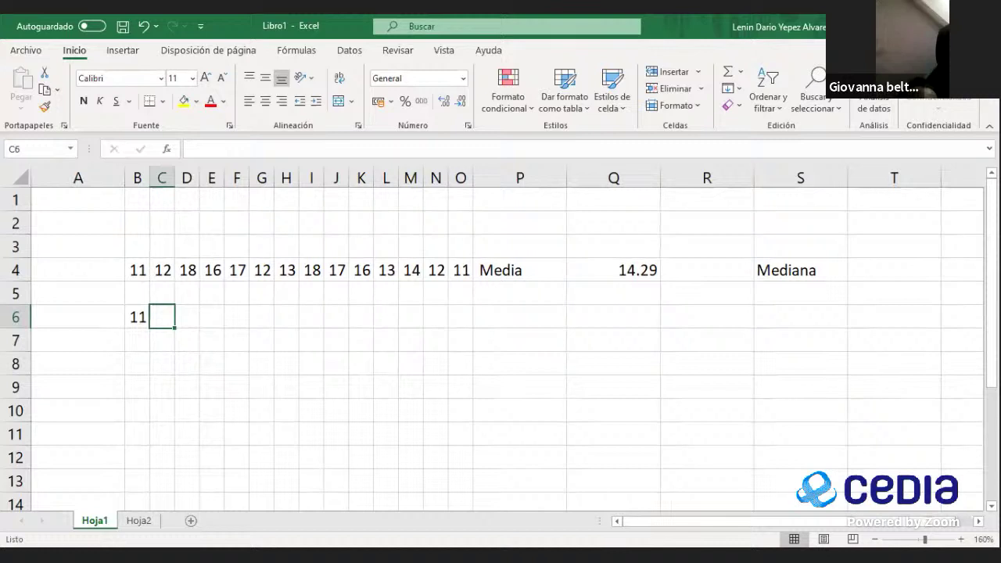
Step: Enter the second 11 of the sorted row in C6
click(137, 293)
click(137, 270)
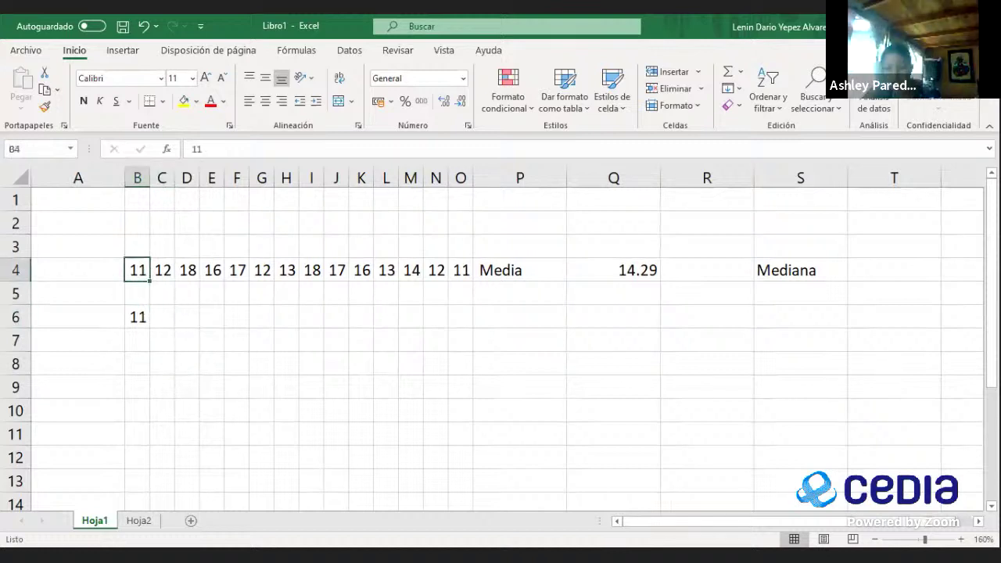
click(136, 294)
click(136, 269)
click(137, 317)
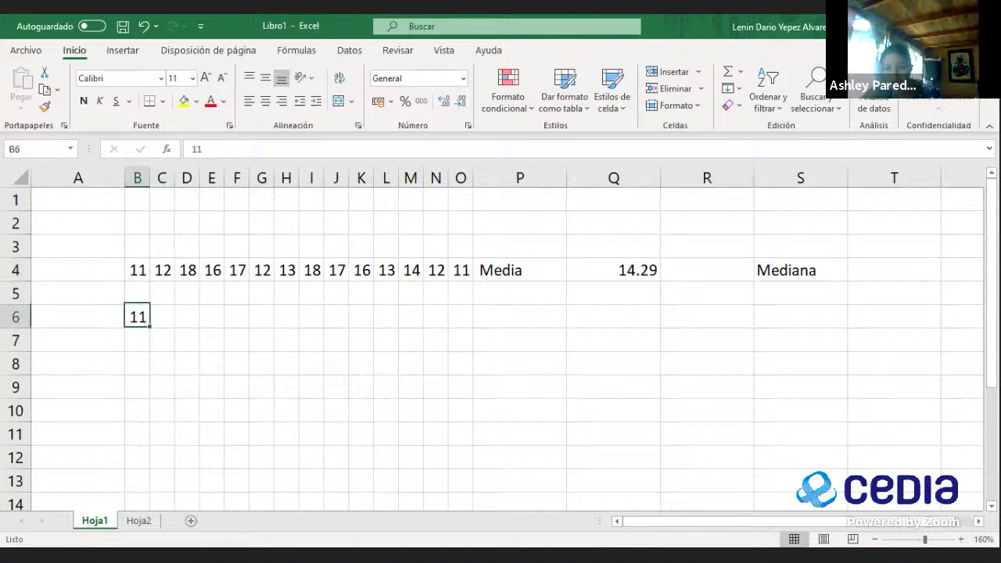
click(161, 317)
text(11)
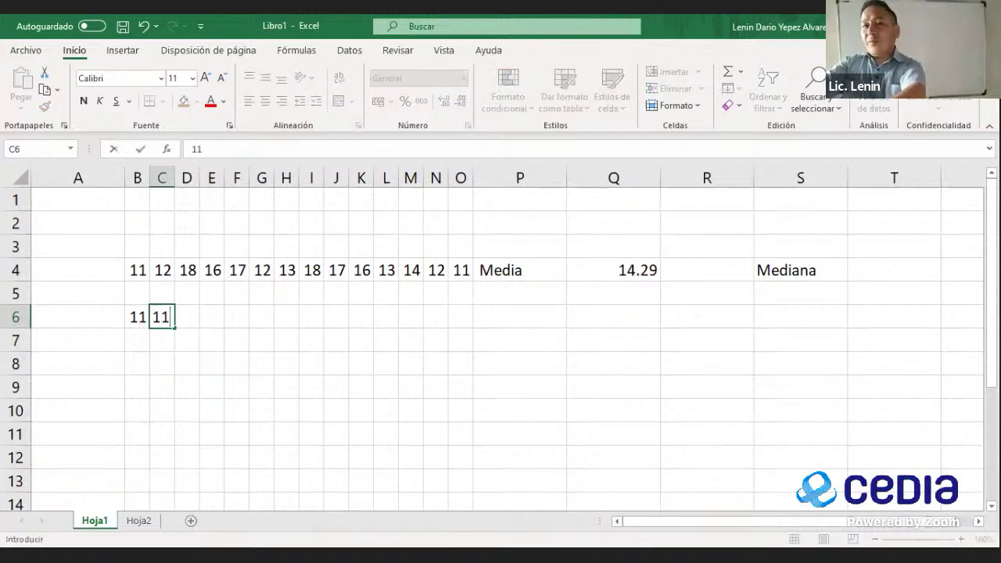
key(Tab)
Step: Continue the sorted row by entering 12 in D6, E6 and F6
click(186, 293)
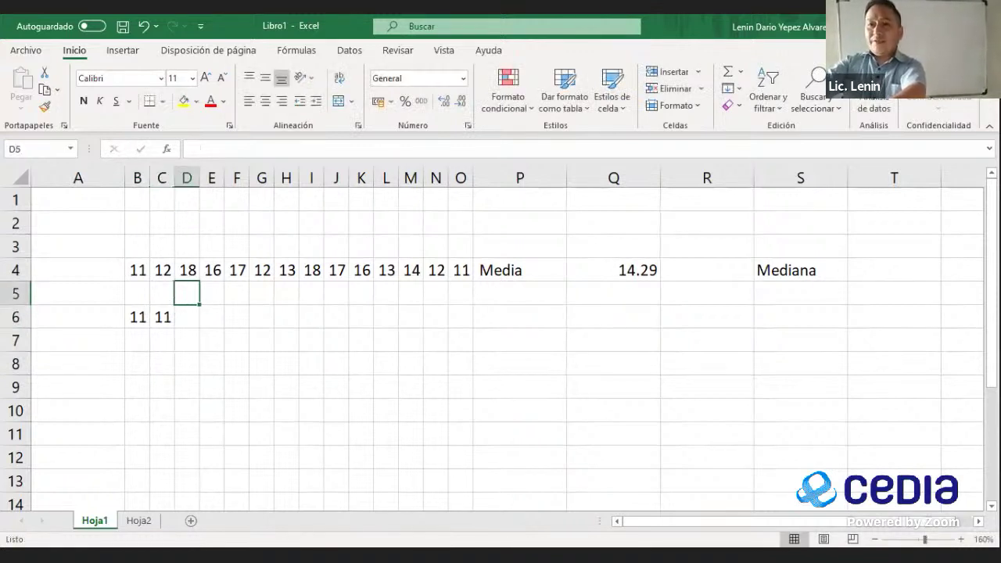
click(186, 317)
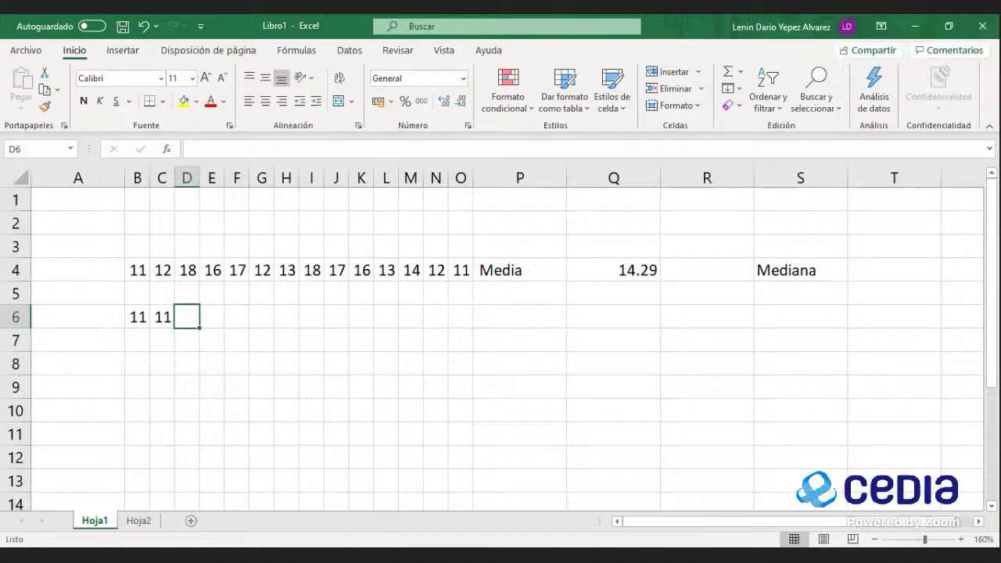
text(12)
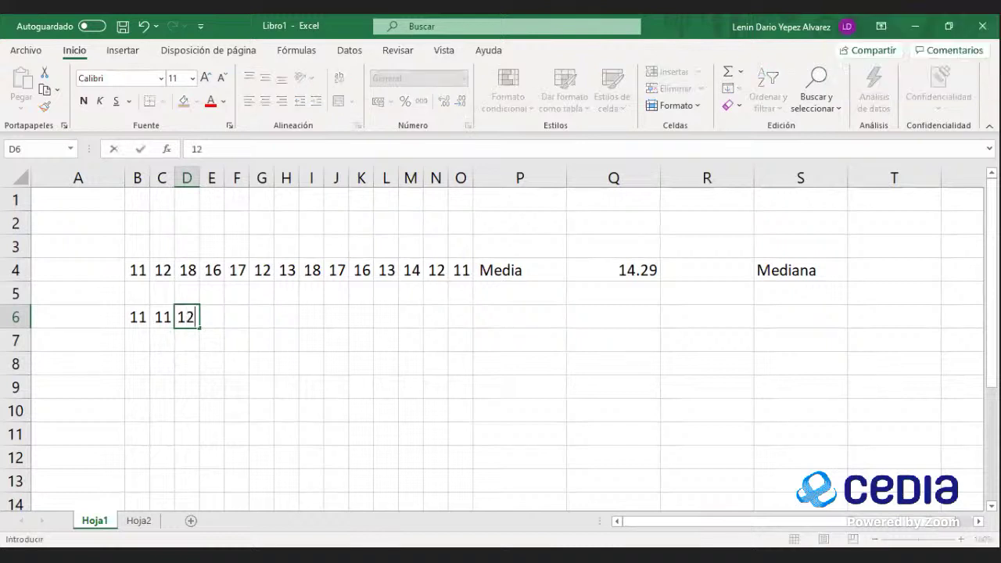
key(Tab)
text(12)
key(Tab)
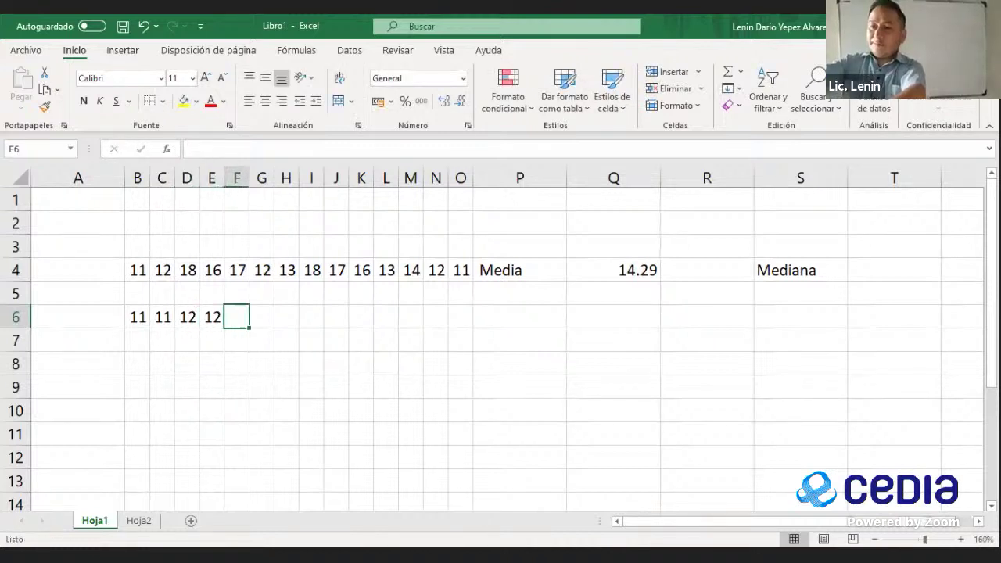
text(12)
key(Tab)
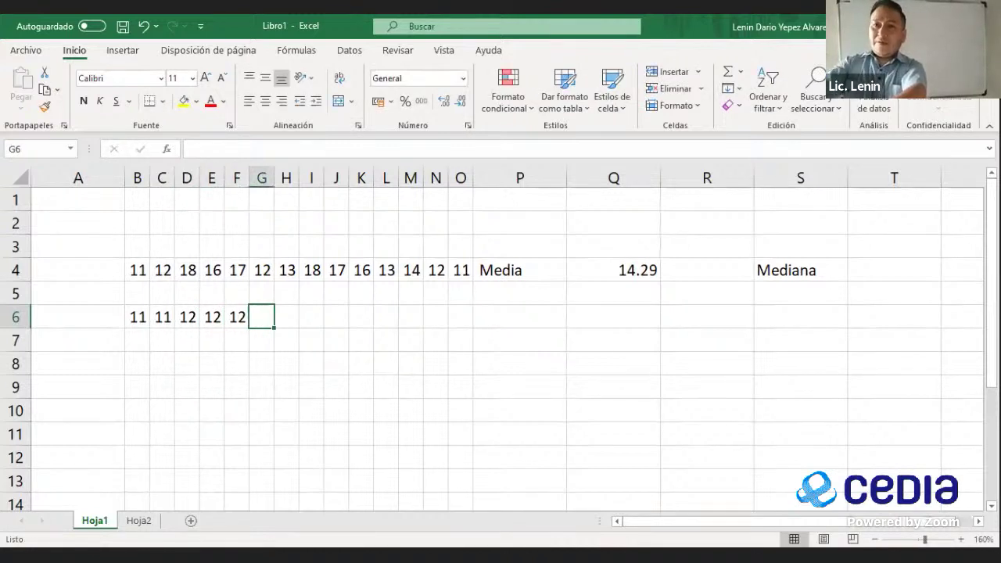
Step: Fill the two cells containing 11 in the original data, B4 and O4, with yellow
key(Up)
key(Left)
key(Left)
key(Left)
key(Left)
key(Left)
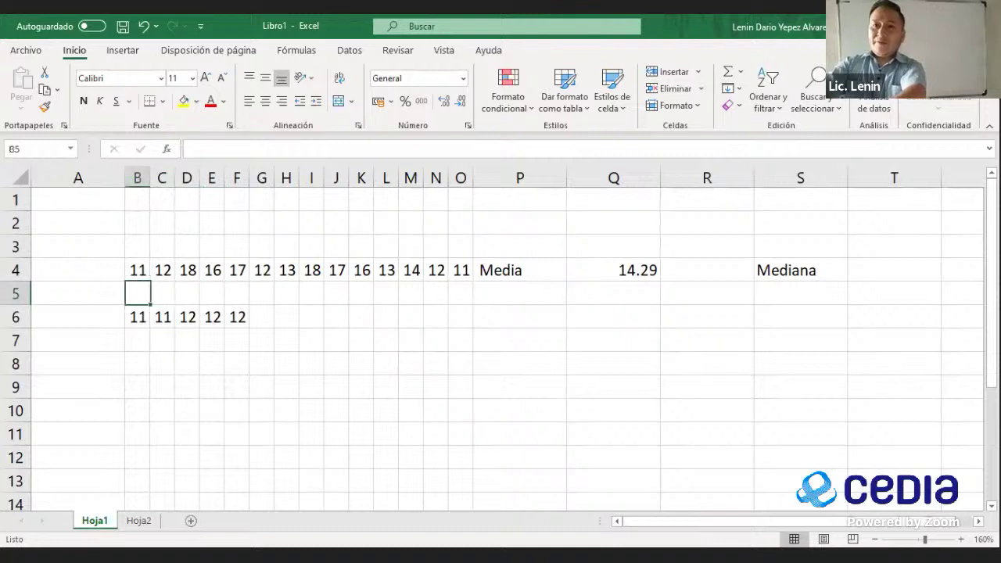
key(Up)
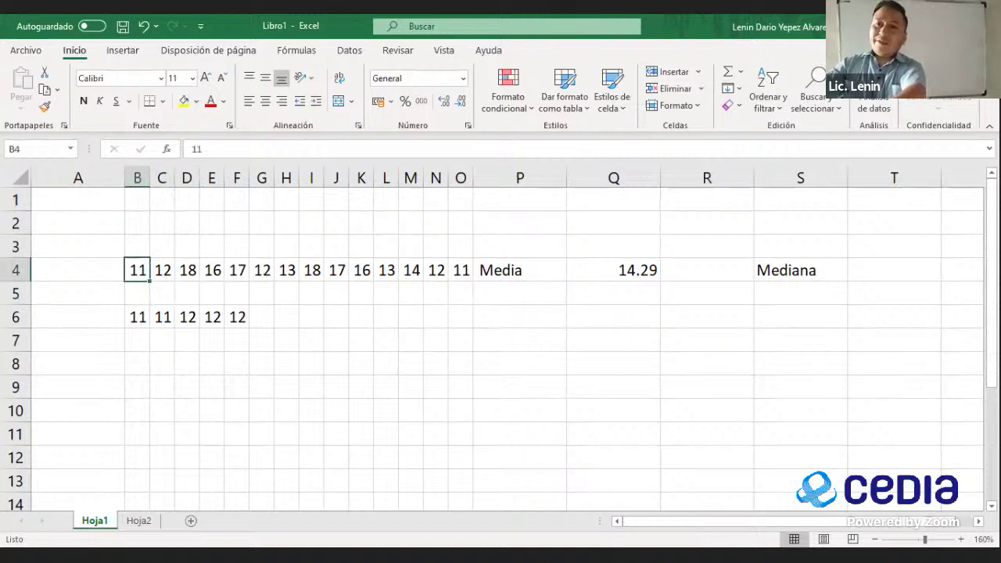
click(183, 100)
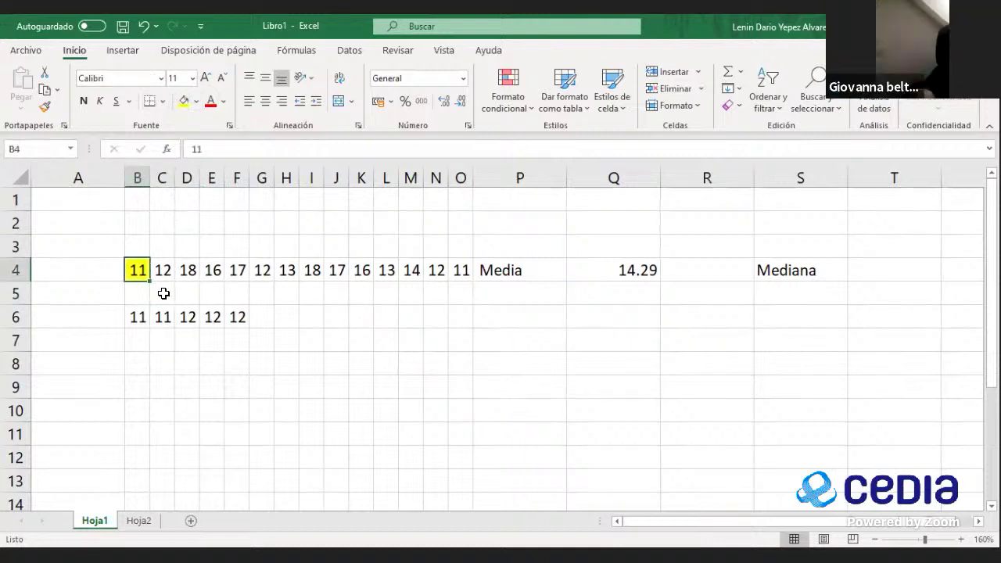
click(465, 272)
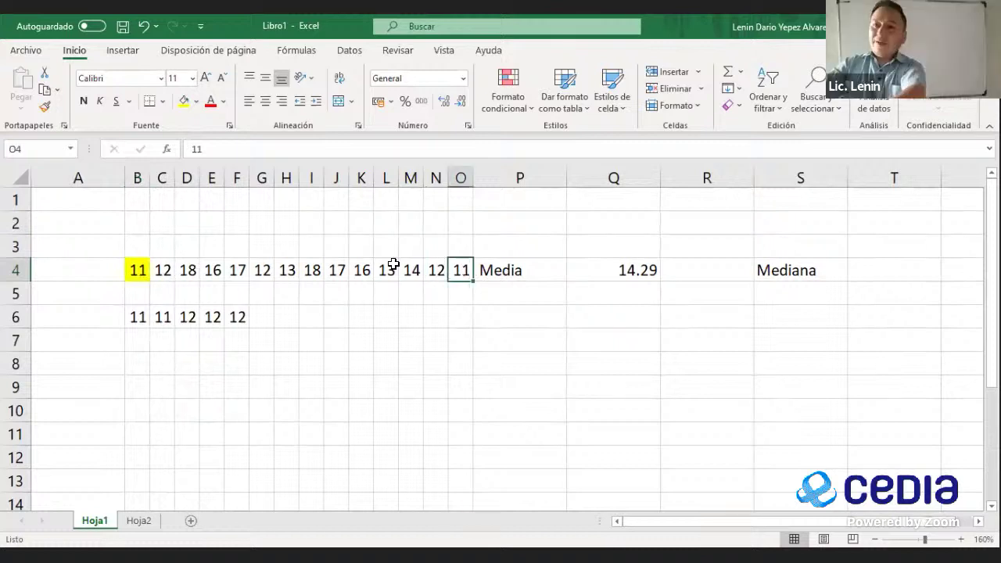
click(185, 110)
Step: Fill the three cells containing 12 in row 4, N4, C4 and G4, with yellow
click(438, 277)
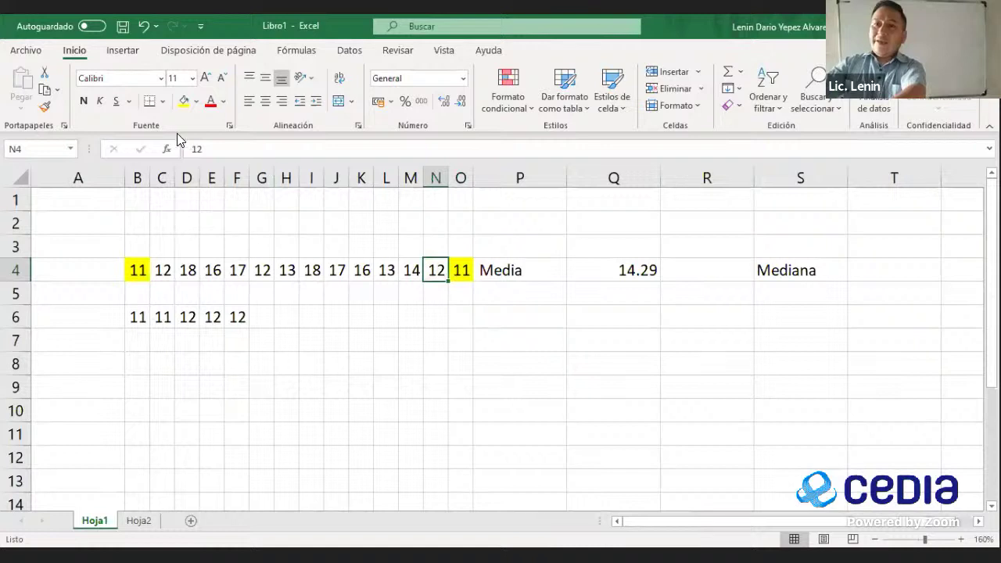
click(185, 102)
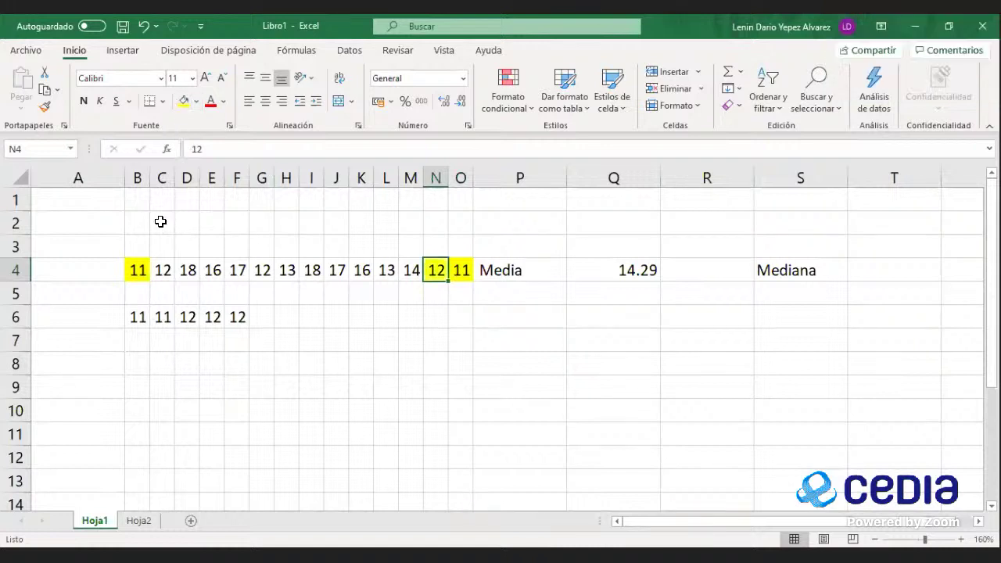
click(165, 269)
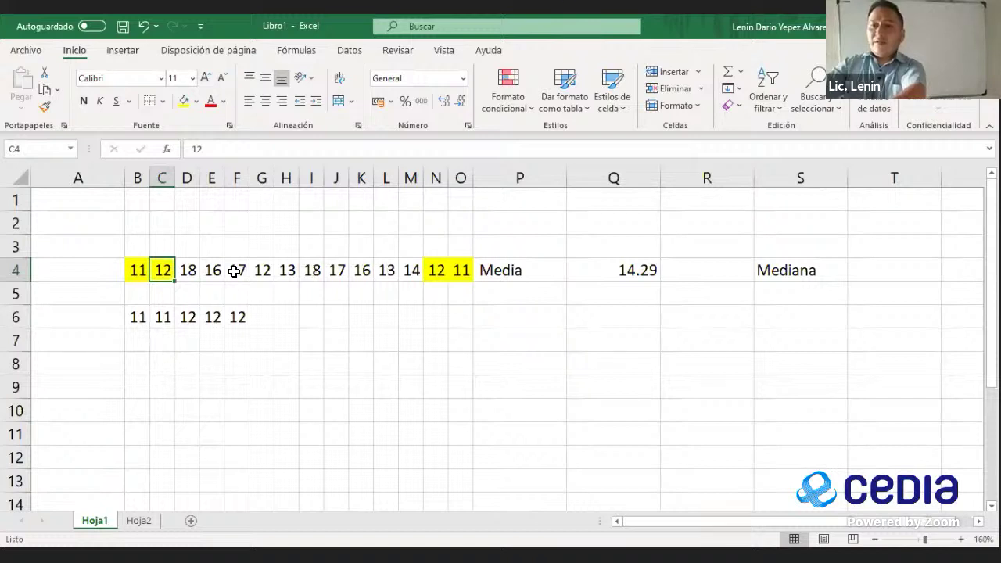
click(262, 270)
click(182, 103)
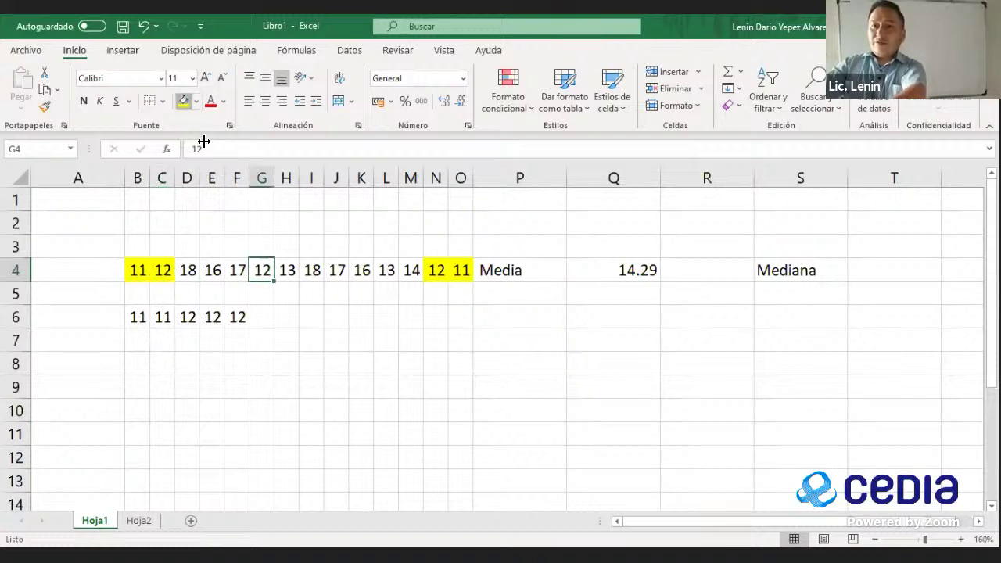
Step: Fill the two cells containing 13 in row 4, H4 and L4, with yellow
click(286, 270)
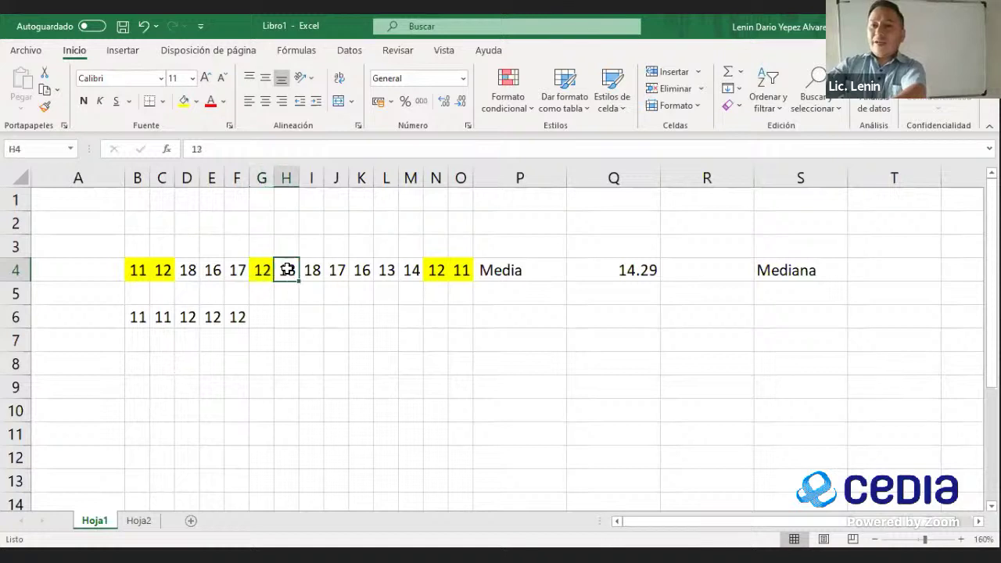
click(181, 103)
click(387, 269)
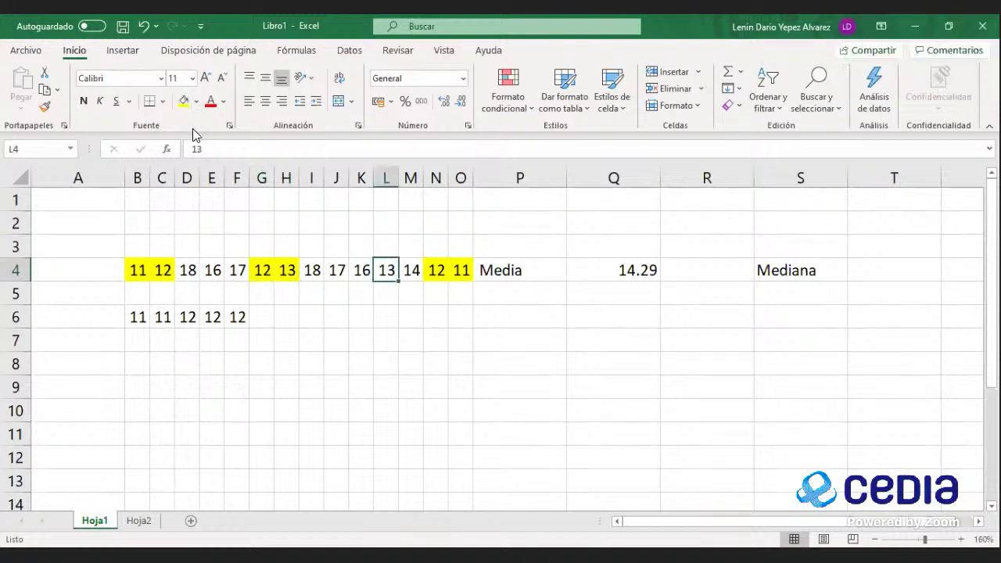
click(181, 103)
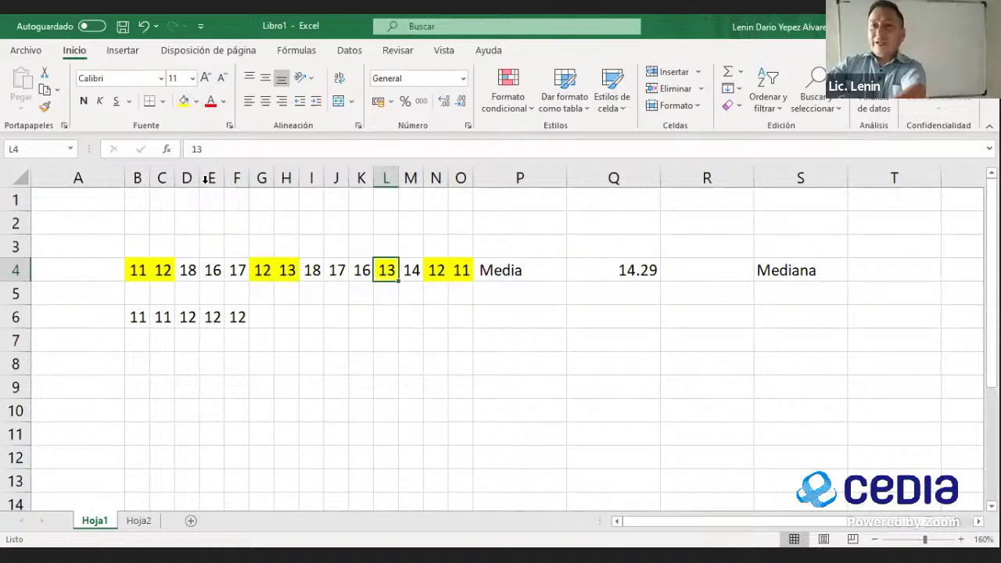
Step: Continue the sorted row by entering 13 in G6 and H6
click(259, 310)
text(13)
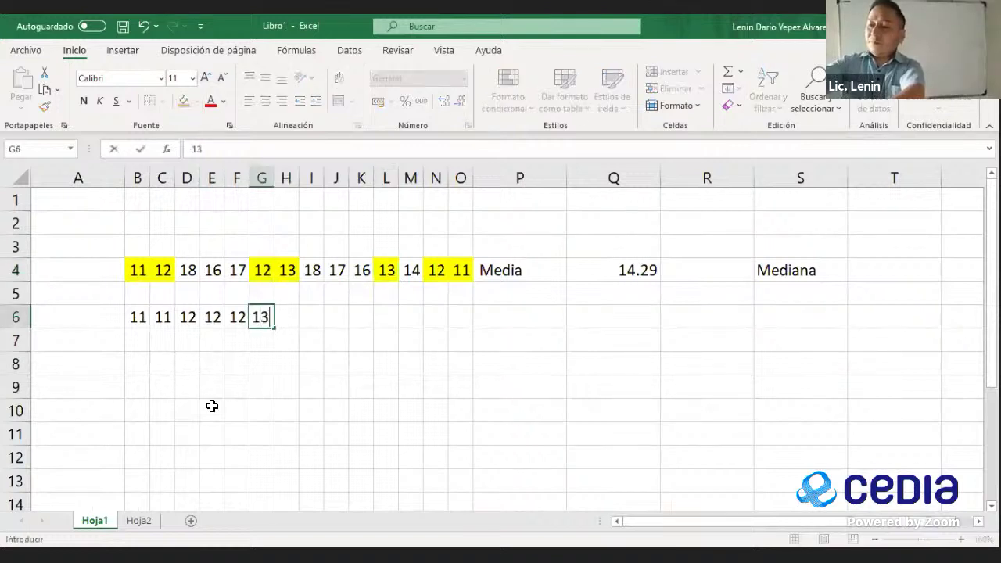
key(Tab)
text(13)
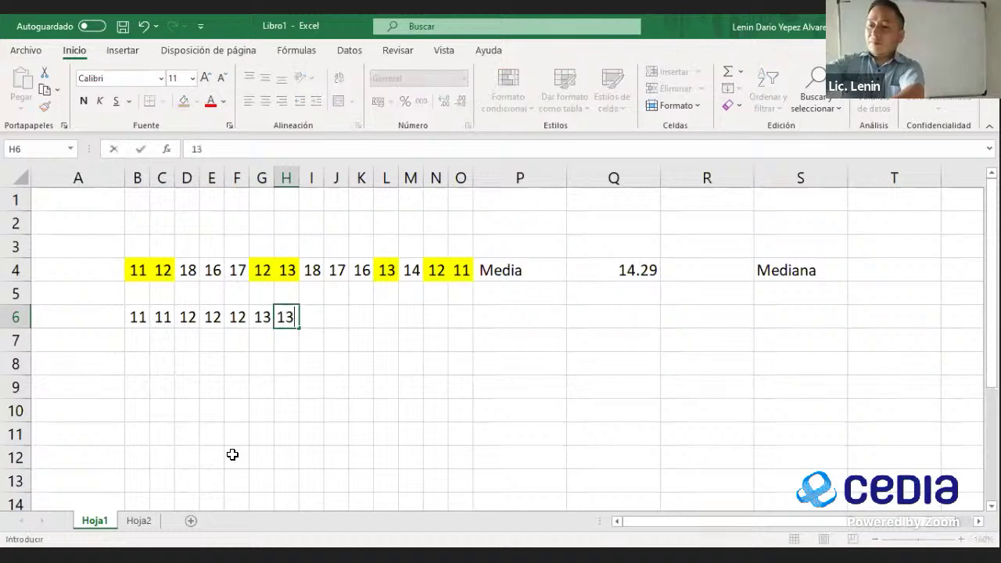
key(Tab)
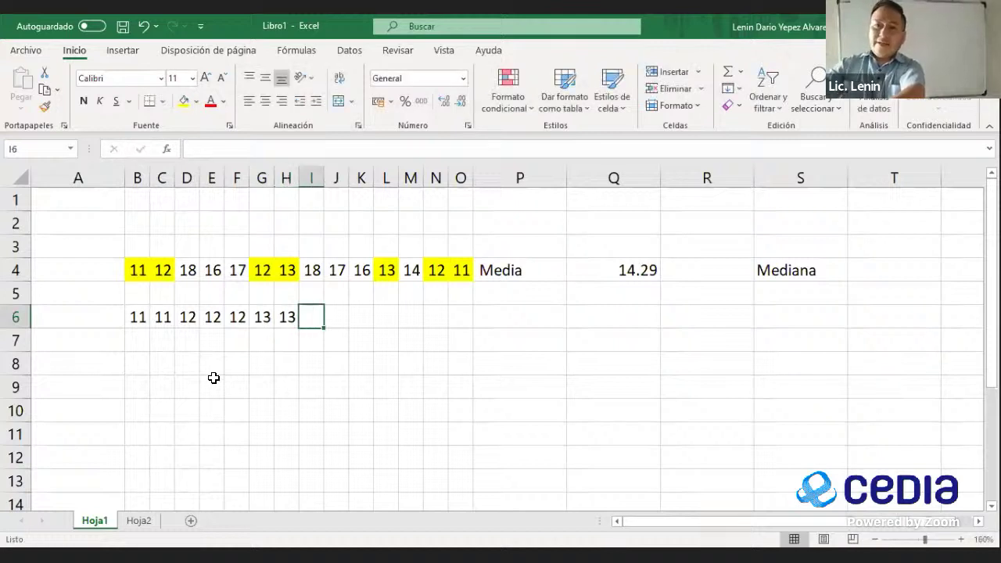
Step: Fill the 14 in M4 with yellow and enter 14 in I6 of the sorted row
click(412, 272)
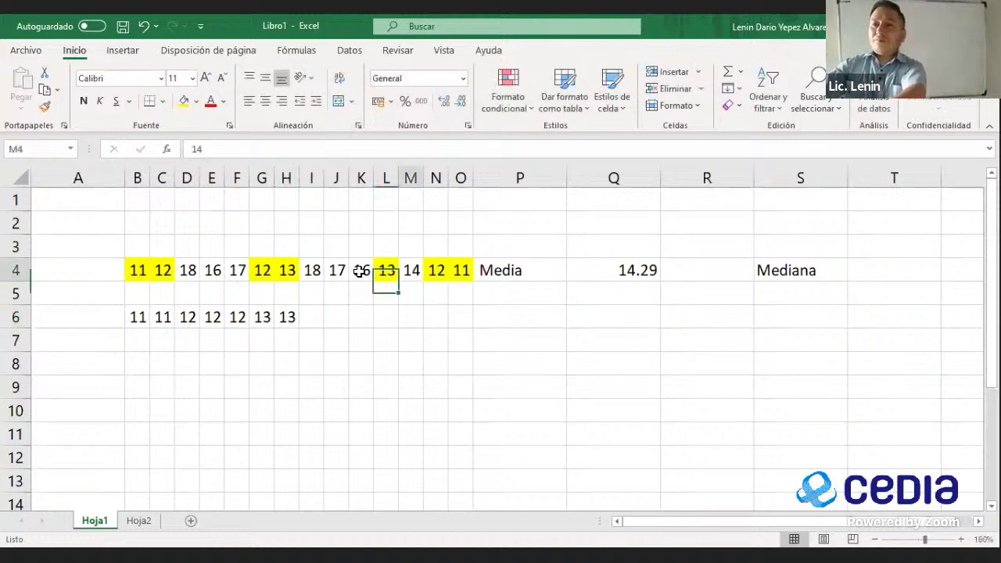
click(183, 104)
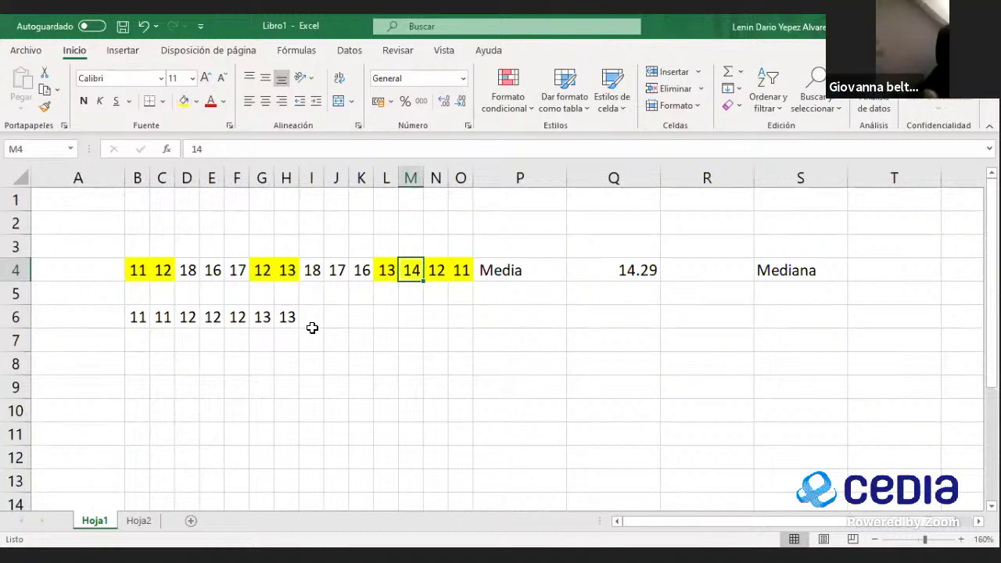
click(312, 327)
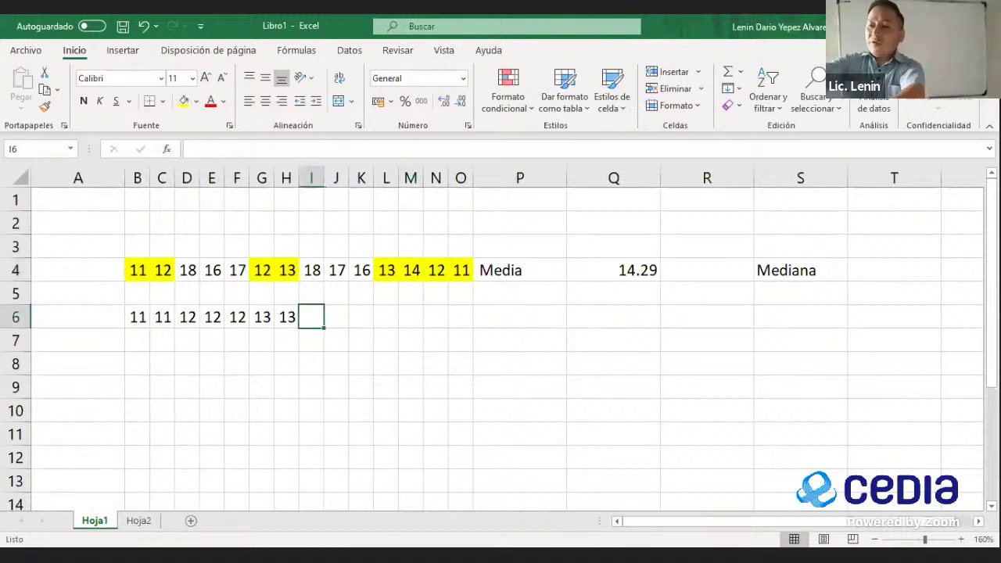
text(14)
key(Return)
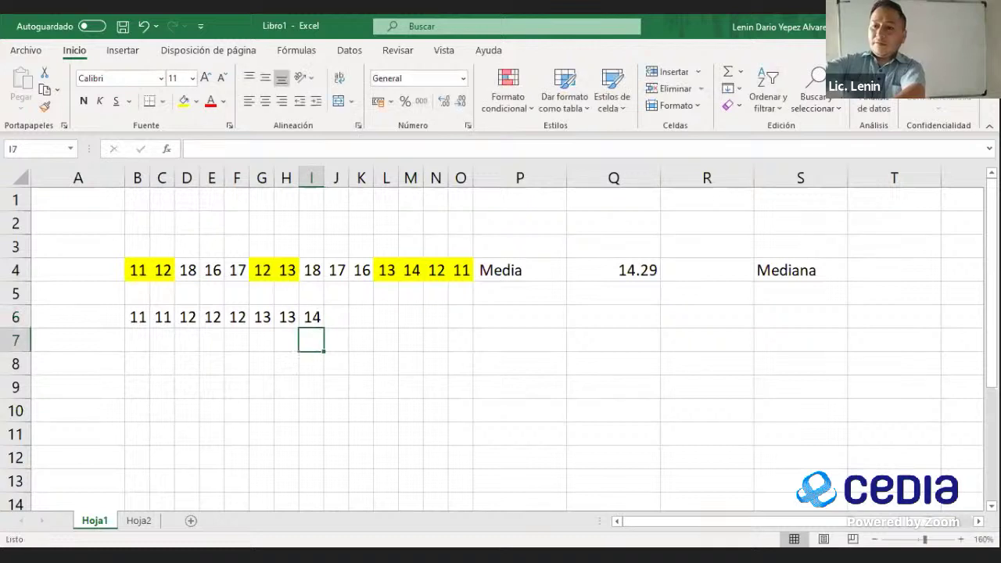
click(312, 327)
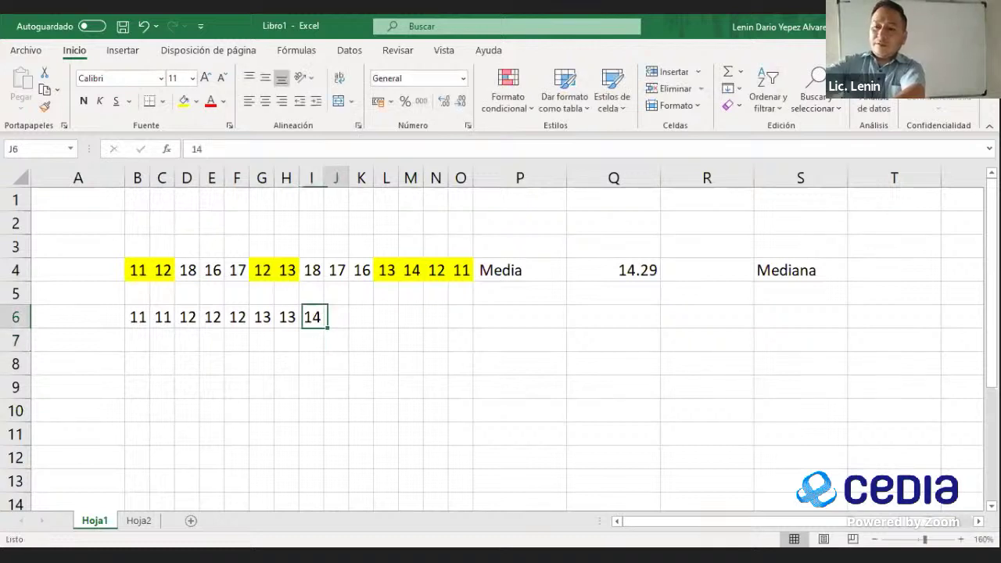
Step: Fill the two cells containing 16 in row 4, K4 and E4, with yellow
click(336, 317)
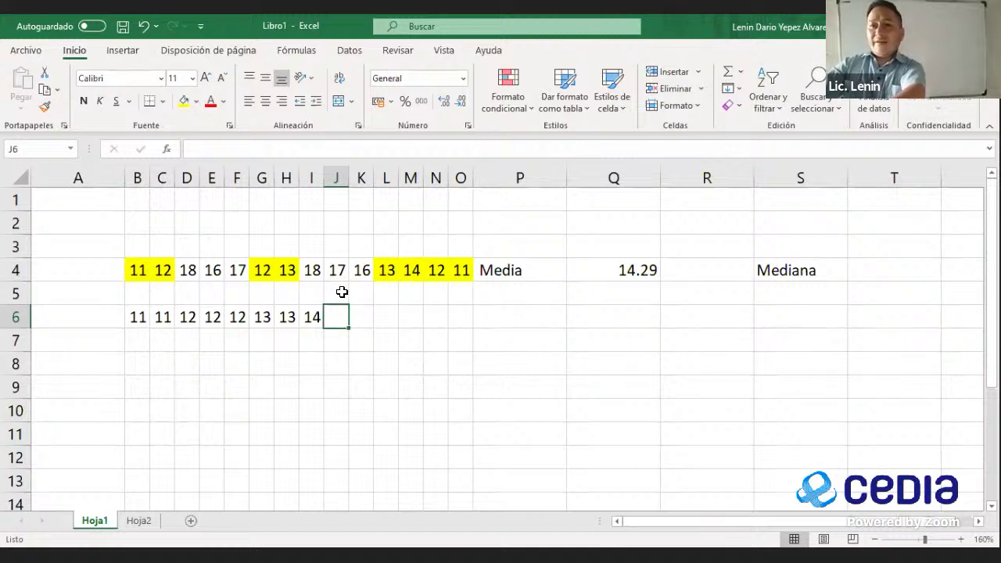
click(183, 101)
click(220, 269)
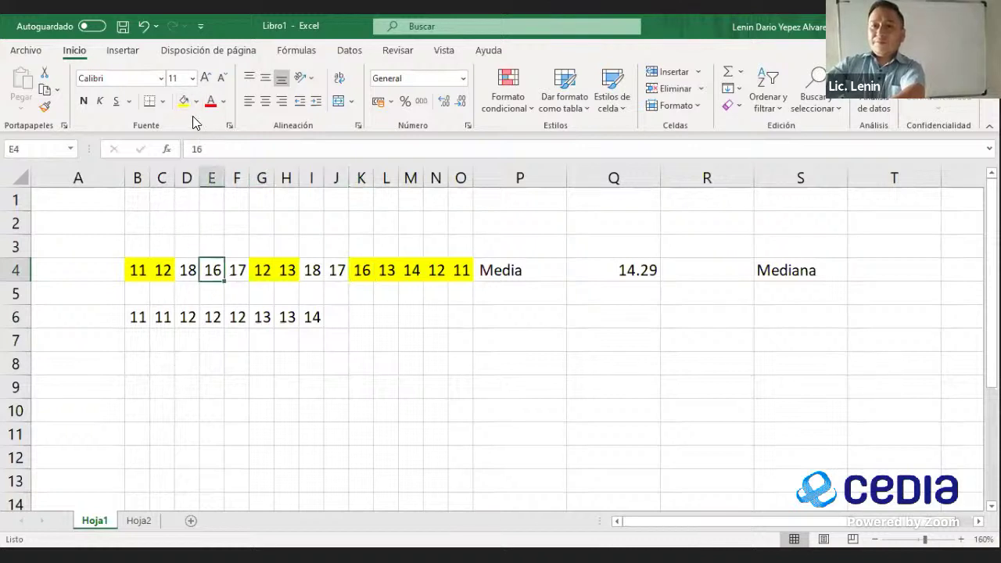
click(183, 101)
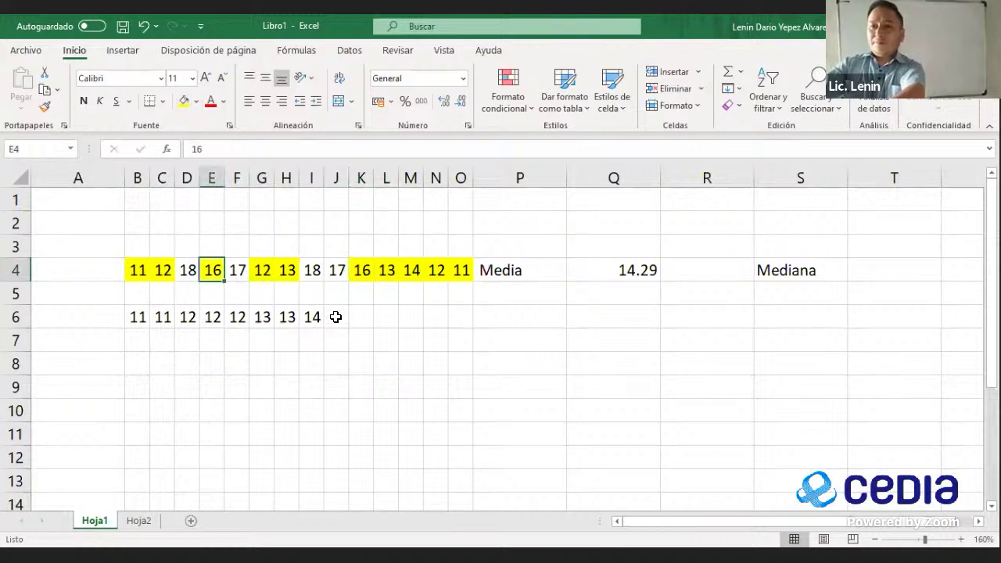
Step: Continue the sorted row by entering 16 in J6 and K6
click(332, 316)
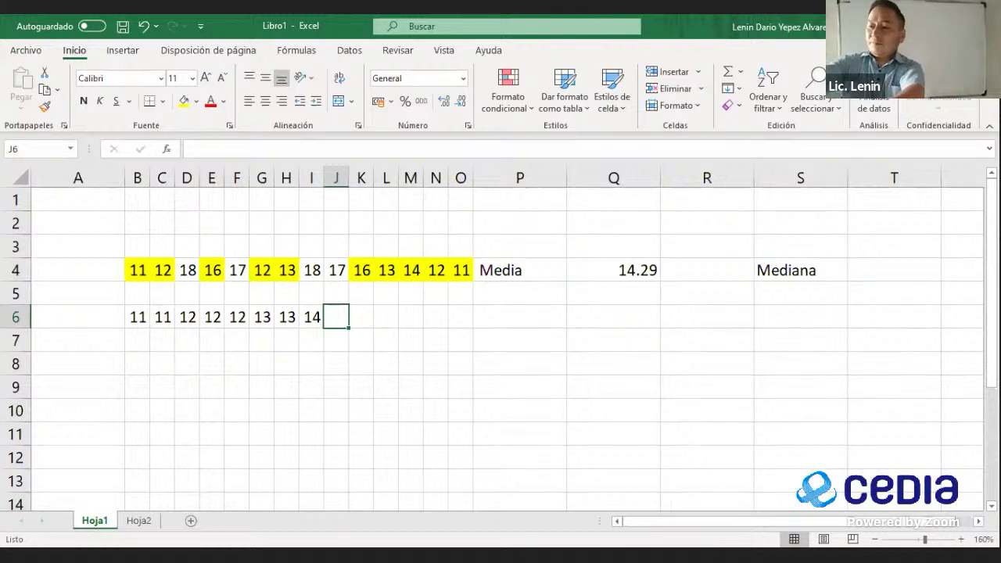
text(1)
key(Tab)
click(336, 316)
text(1)
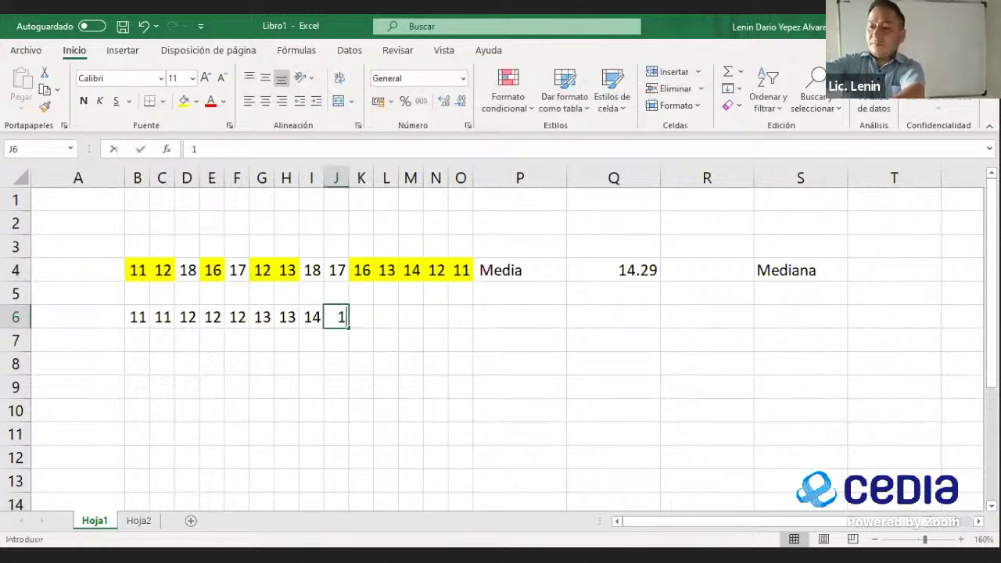
text(1)
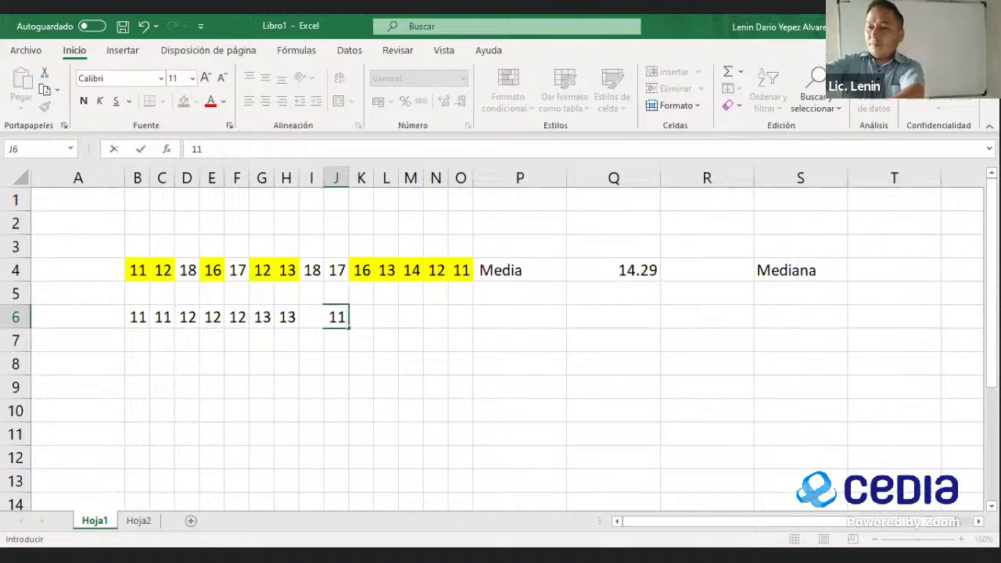
text(6)
key(Tab)
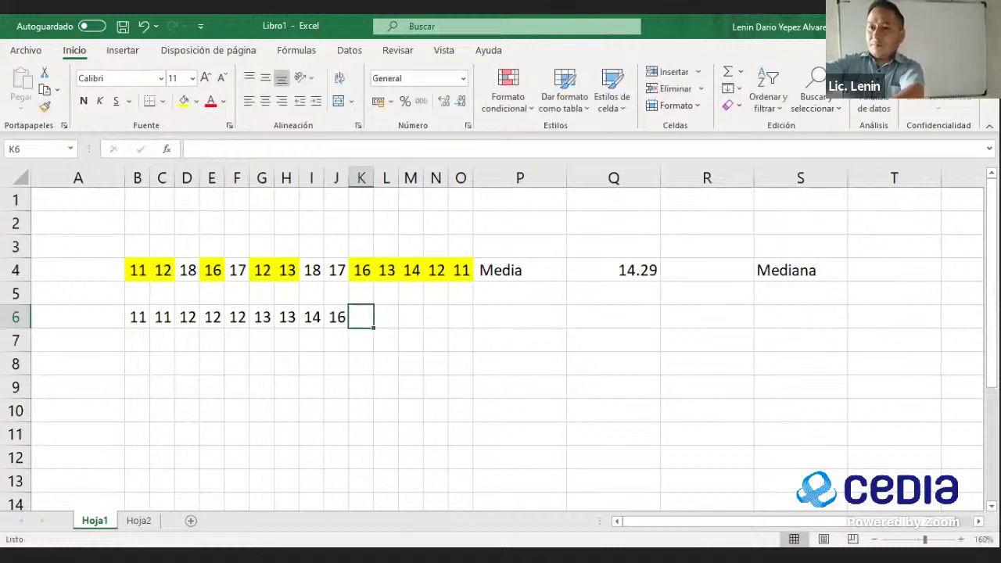
text(16)
key(Tab)
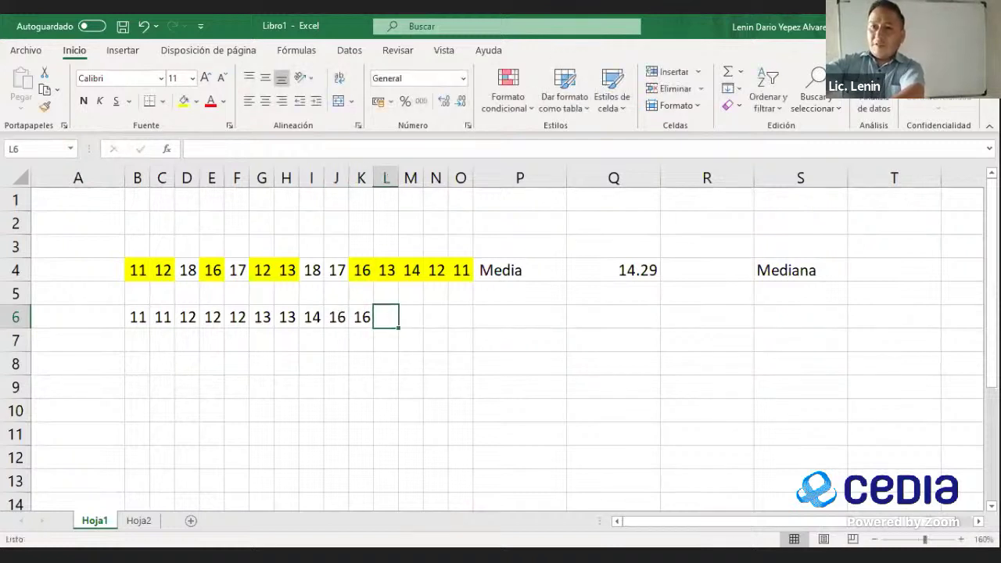
Step: Finish the sorted row by entering 17 in L6 and M6 and 18 in N6 and O6
text(17)
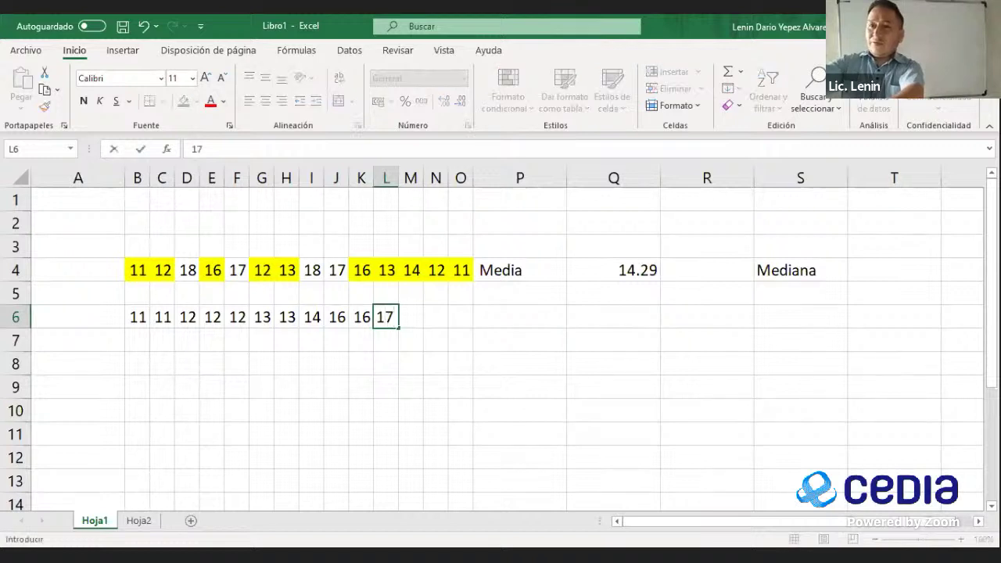
key(Tab)
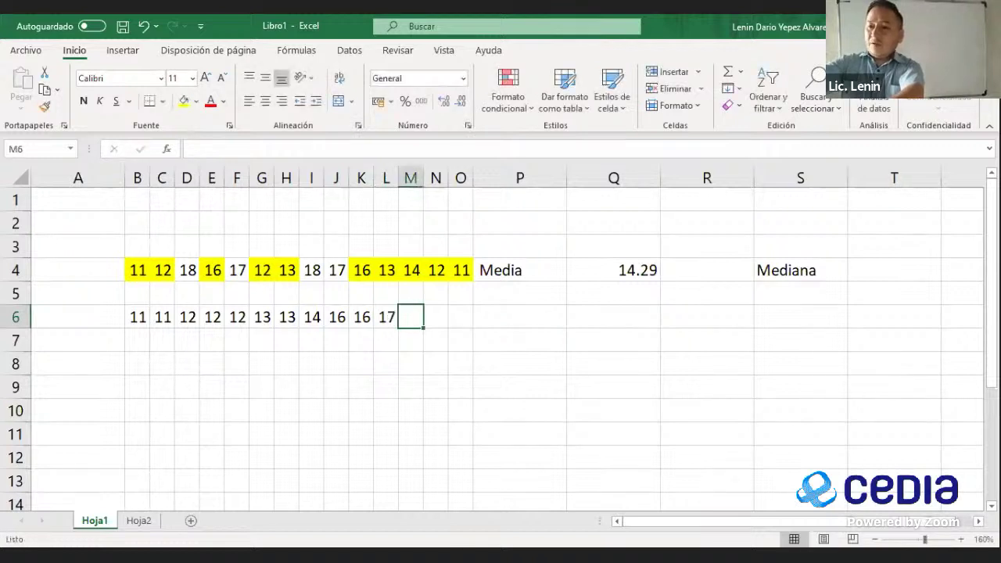
text(17)
key(Tab)
text(18)
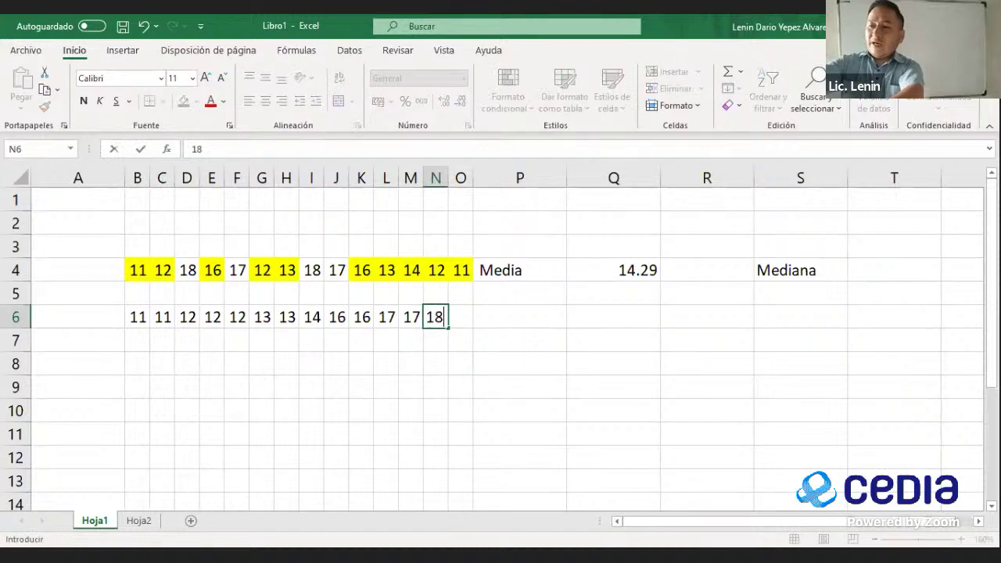
key(Tab)
text(18)
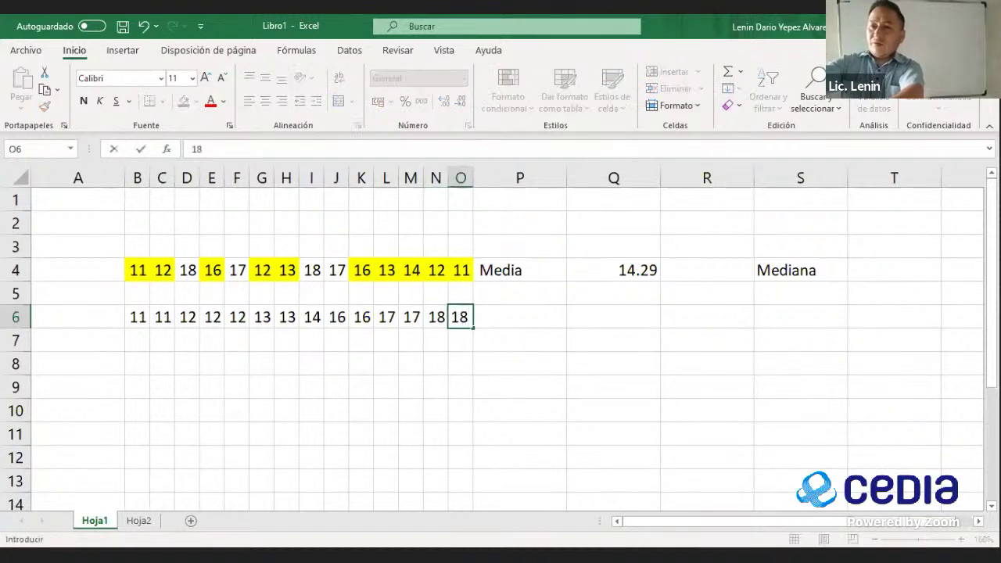
key(Tab)
Step: Enter the label Mediana in P6, beside the end of the sorted row
click(613, 316)
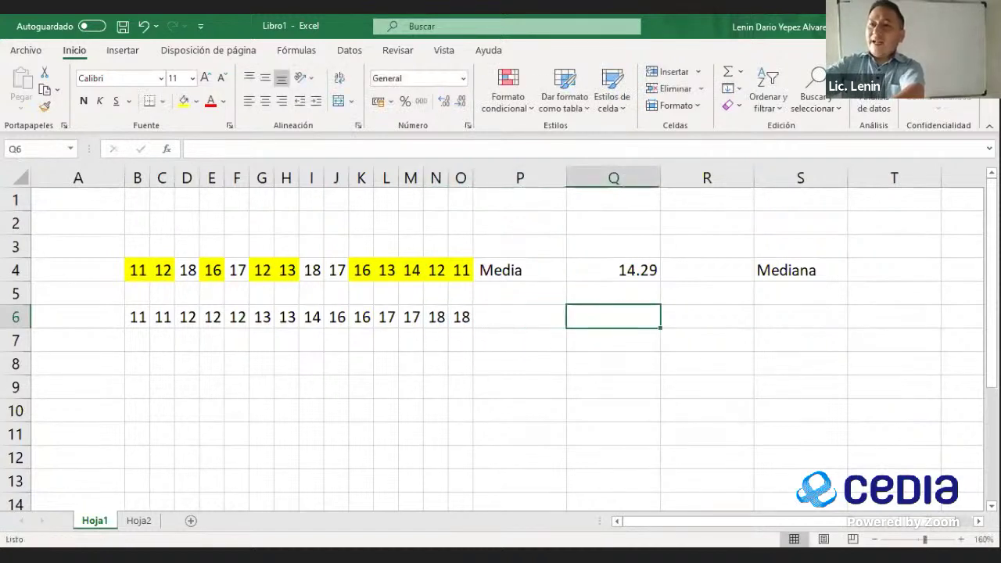
click(519, 317)
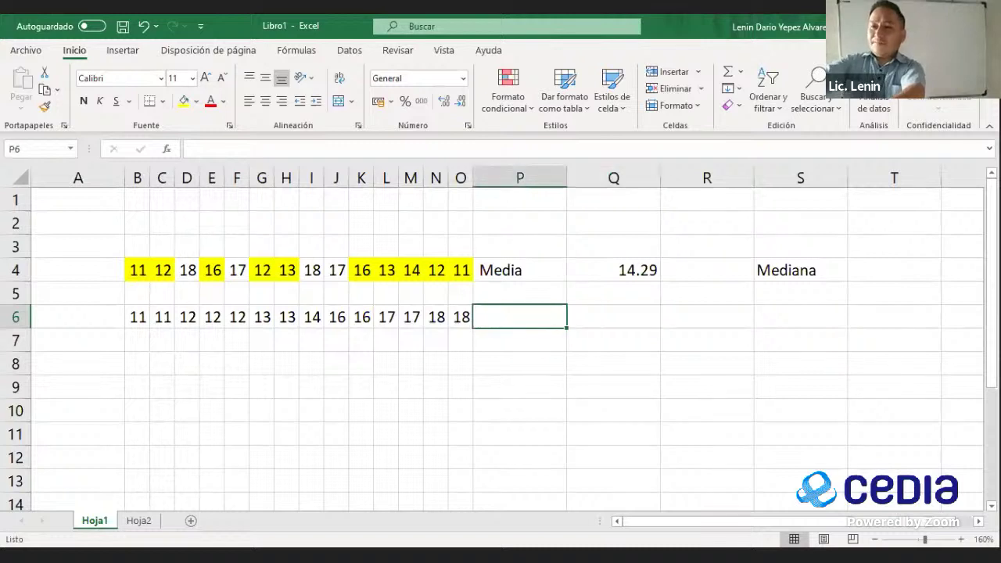
text(Mediana)
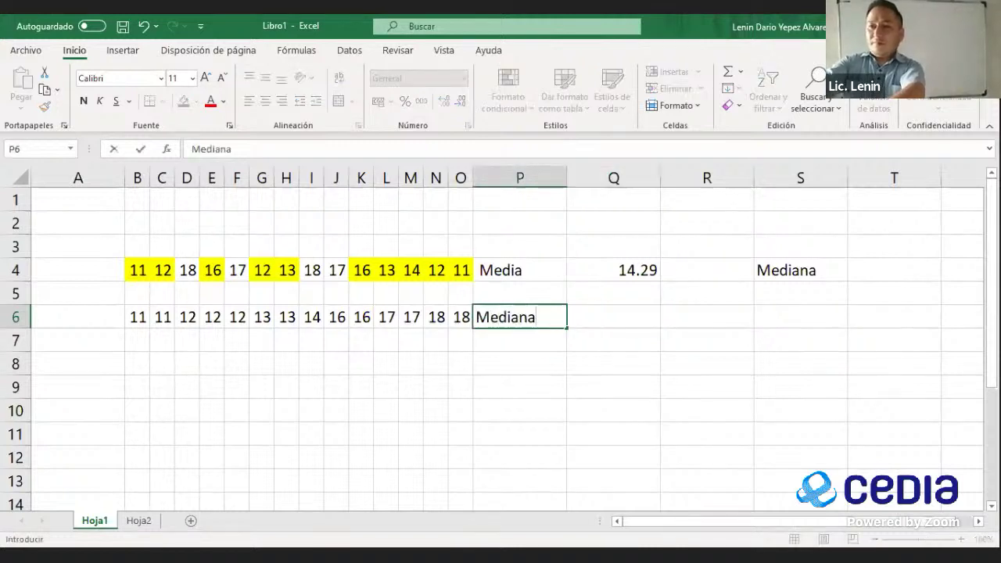
key(Return)
key(Up)
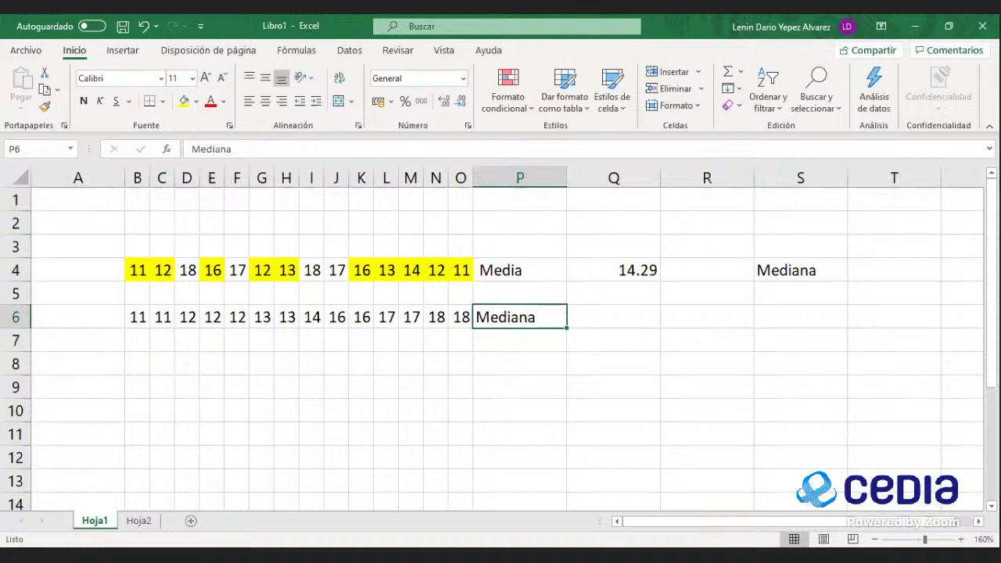
Step: Clear the duplicate Mediana label from S4
key(Right)
key(Right)
key(Right)
key(Up)
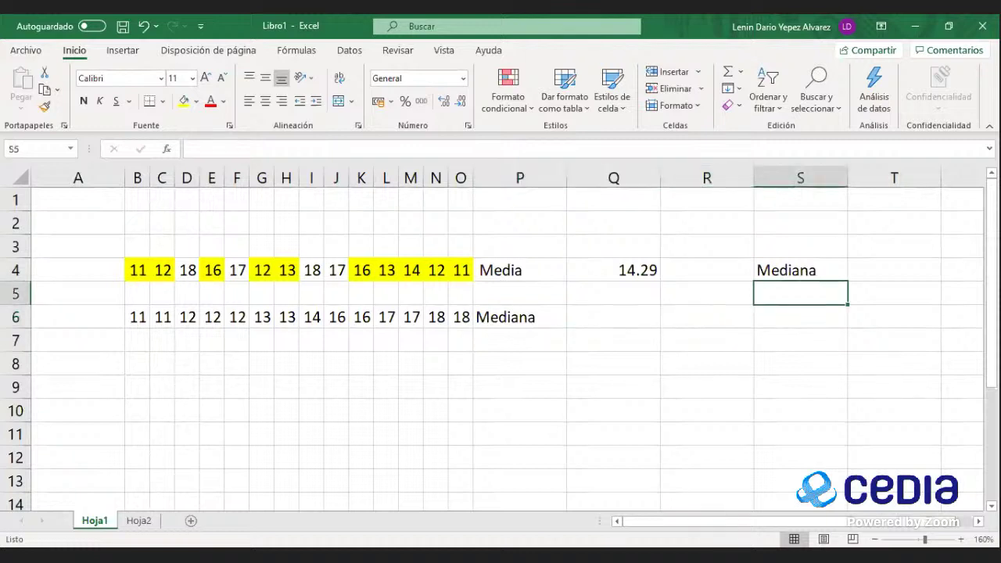
click(800, 269)
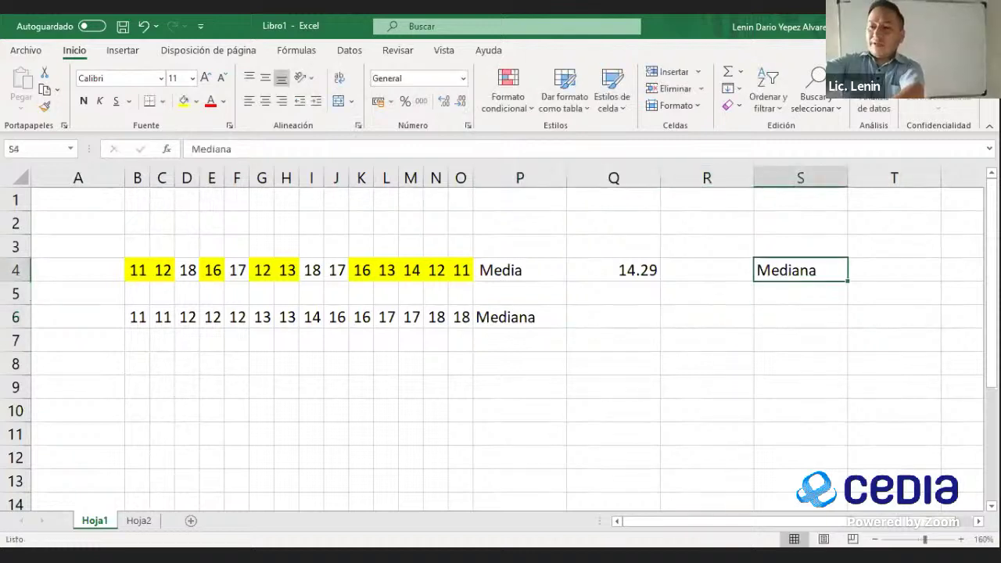
key(Delete)
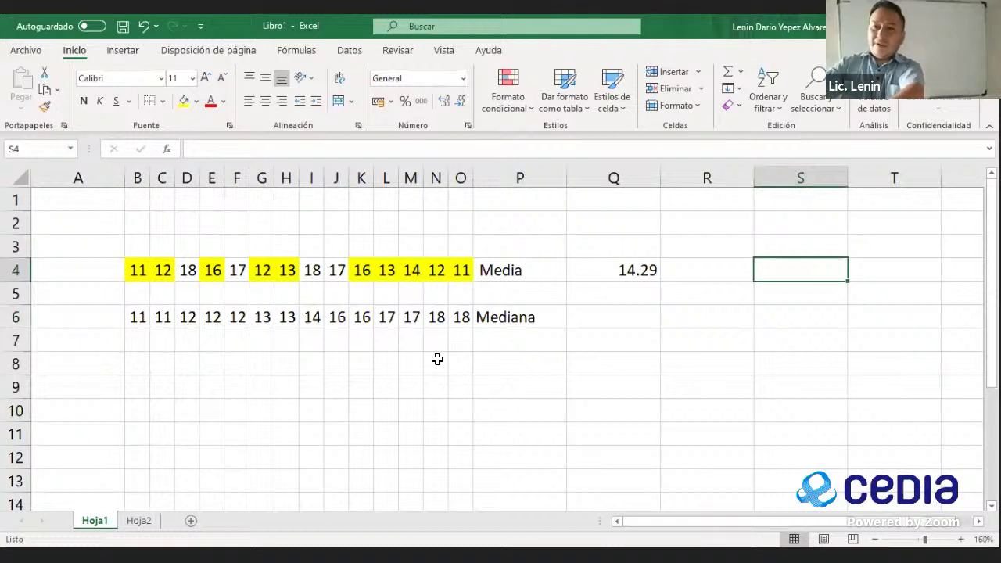
Step: Examine the mean formula in Q4 to see how many data values it divides by
click(639, 268)
key(F2)
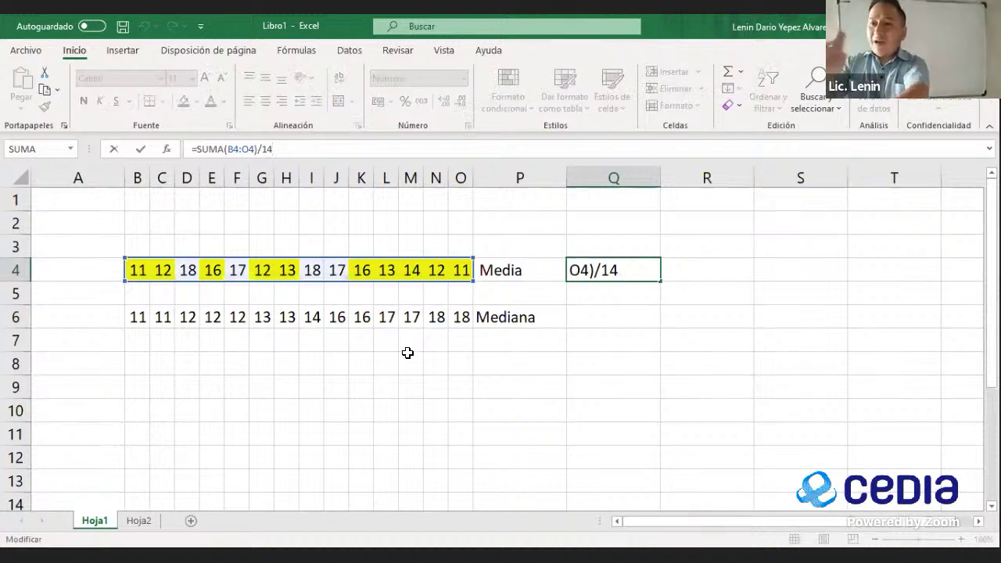
key(Return)
Step: Fill the two middle values of the sorted row, I6 and H6, with yellow
drag(462, 318, 346, 317)
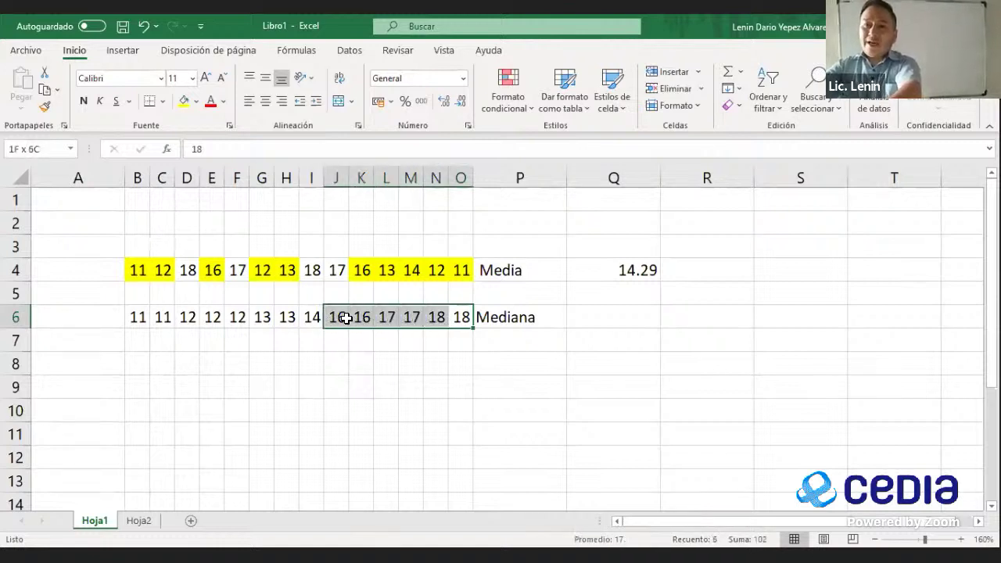
click(313, 316)
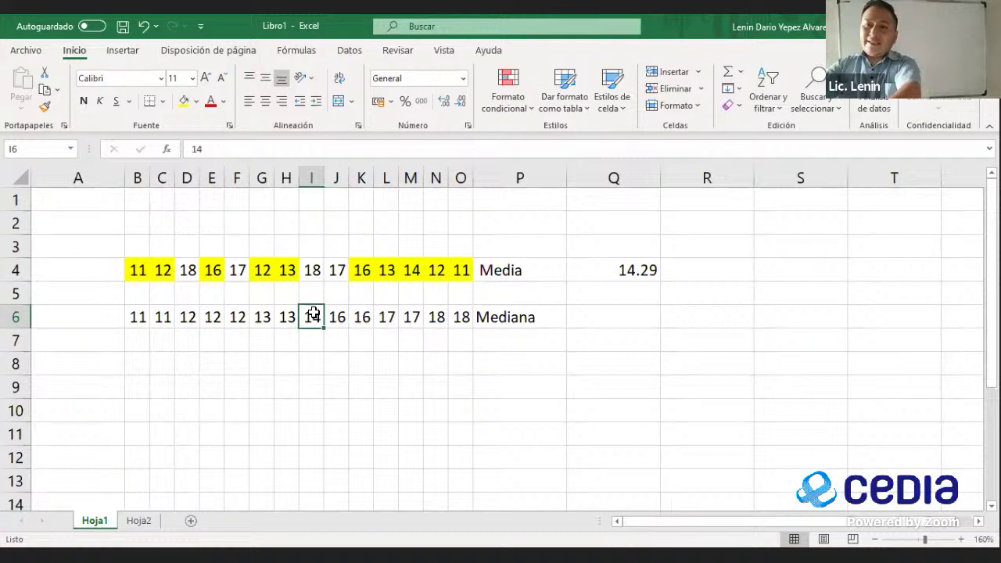
click(183, 101)
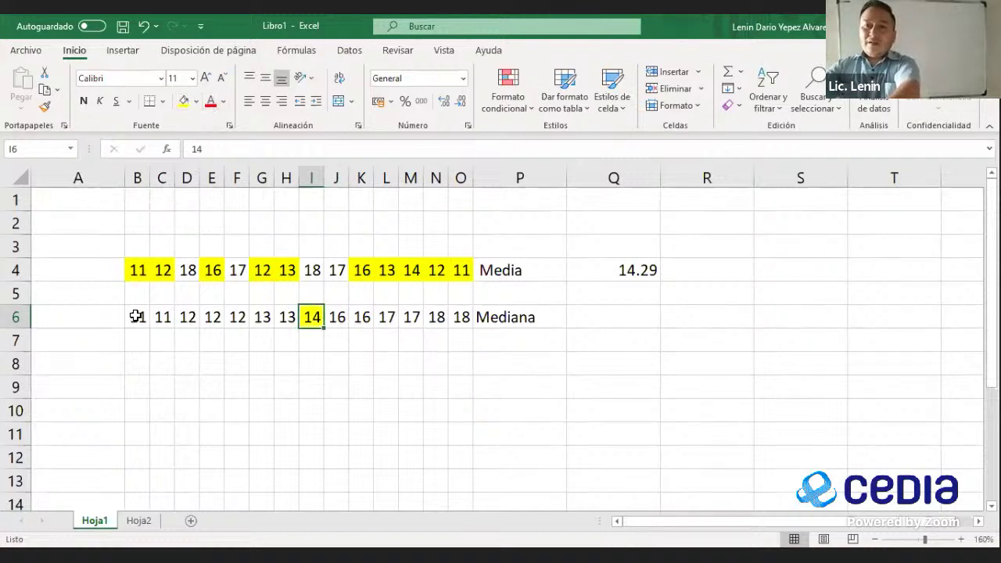
drag(137, 316, 266, 320)
click(286, 317)
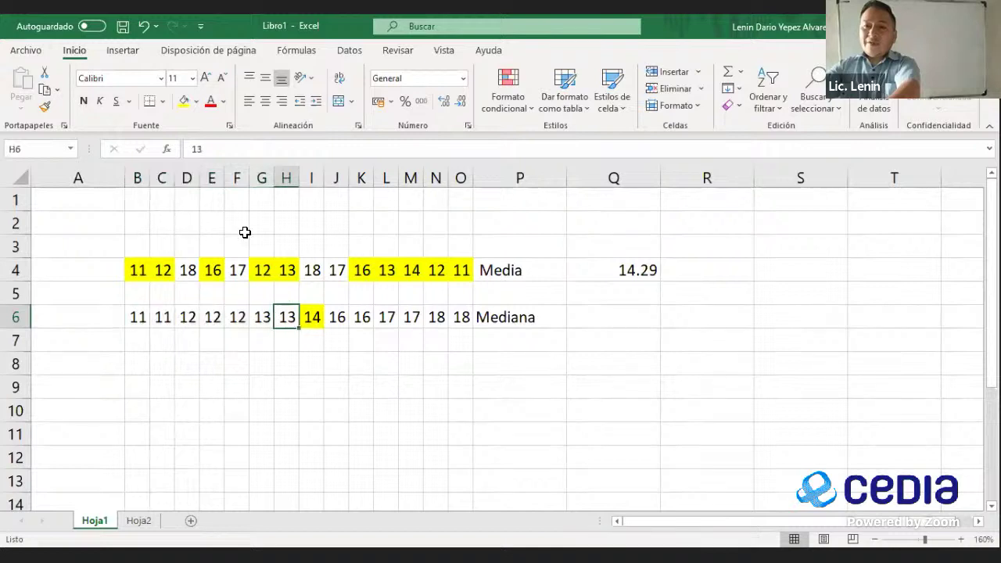
click(184, 101)
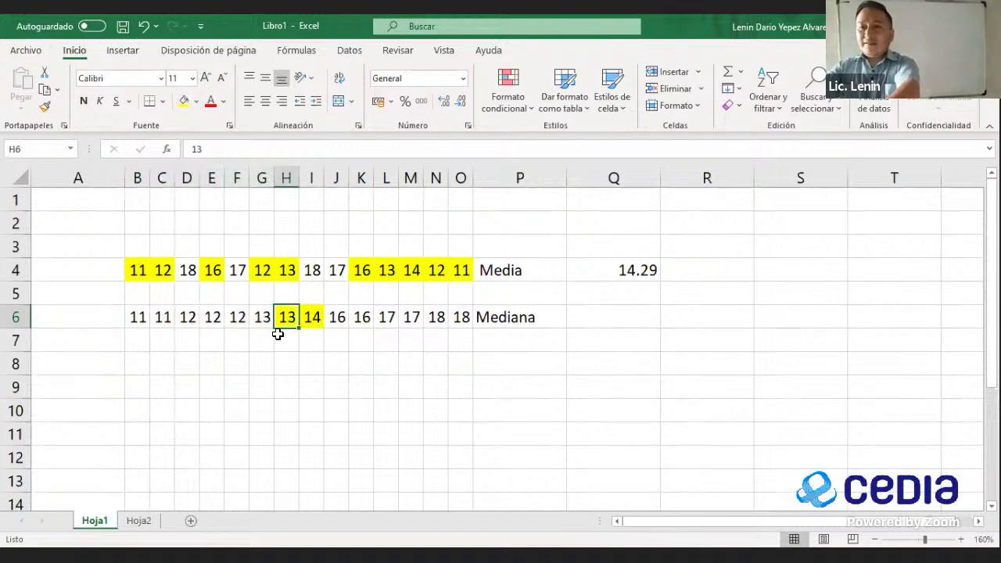
Step: Begin a formula in Q6, beside the Mediana label
click(598, 314)
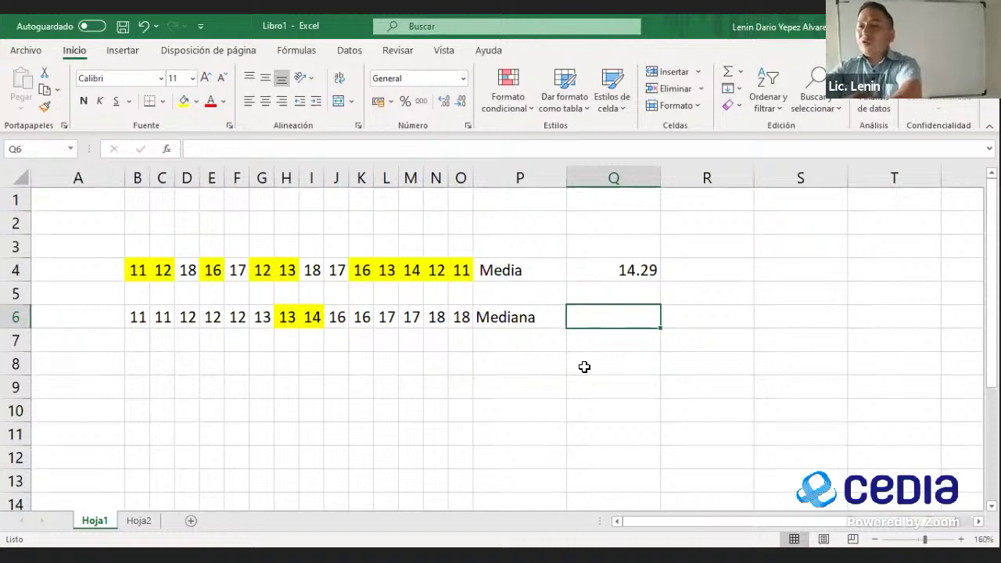
text(=)
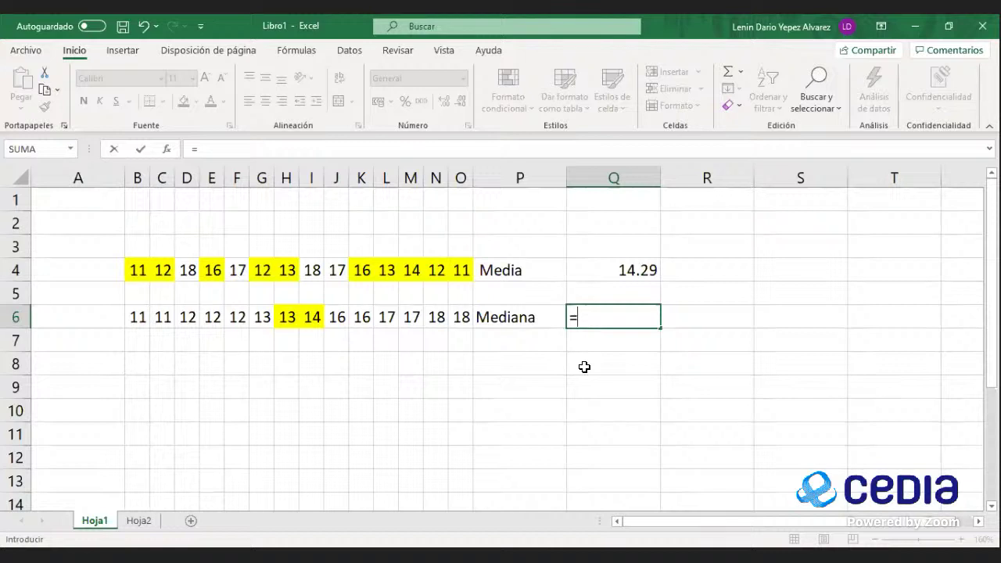
click(292, 316)
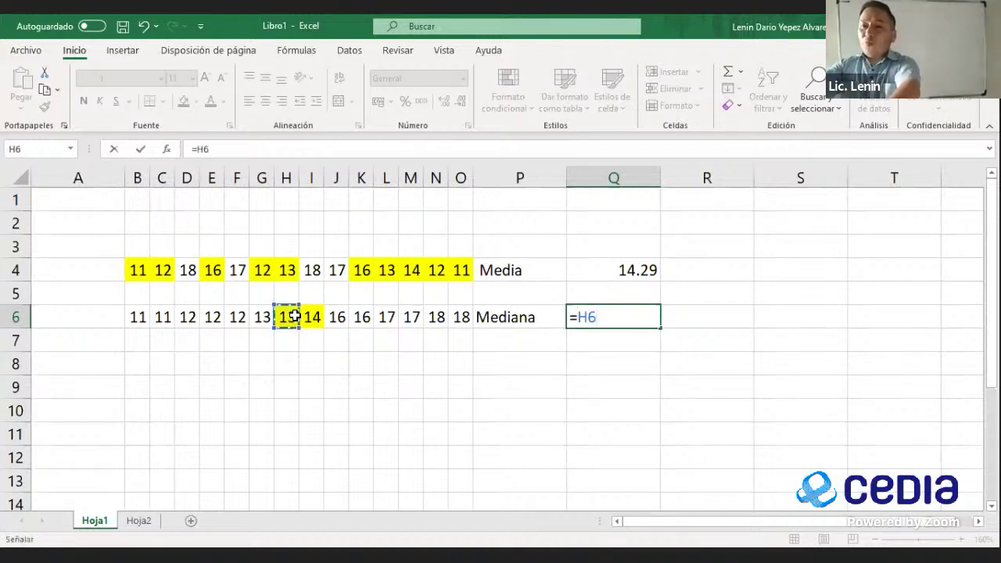
text(+)
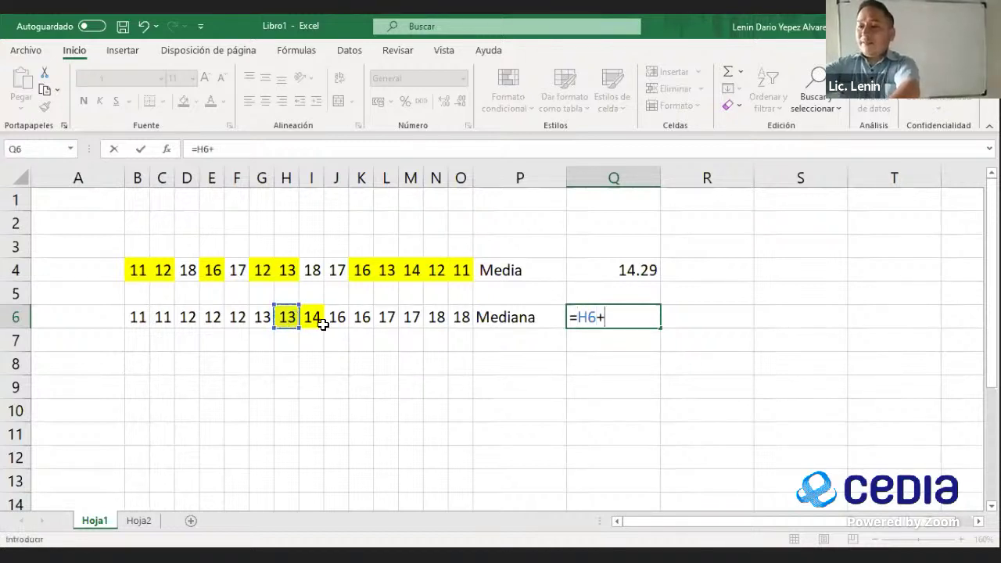
key(BackSpace)
key(BackSpace)
key(BackSpace)
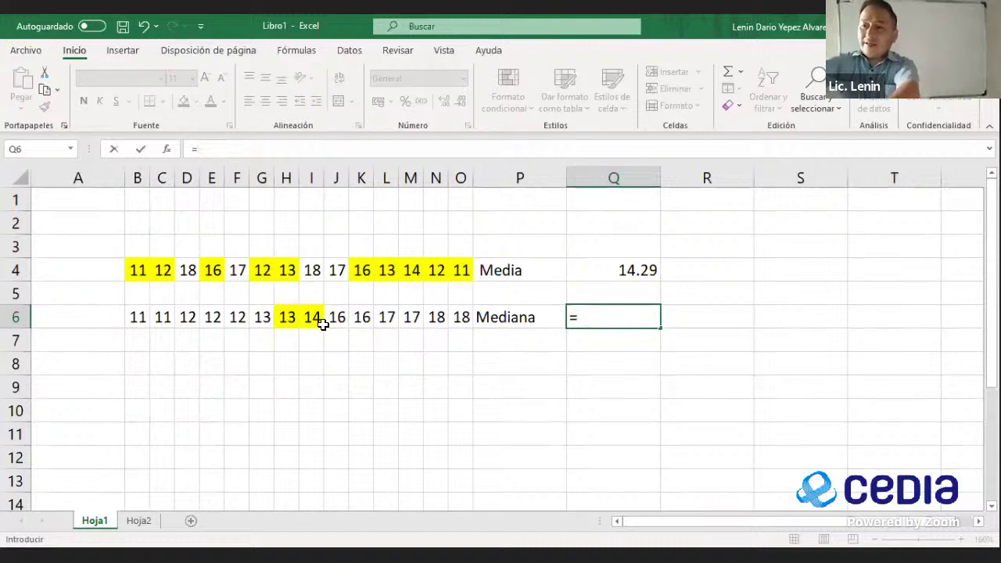
Step: Complete the median formula in Q6 as =(H6+I6)/2, averaging the two middle values of the sorted row
text(()
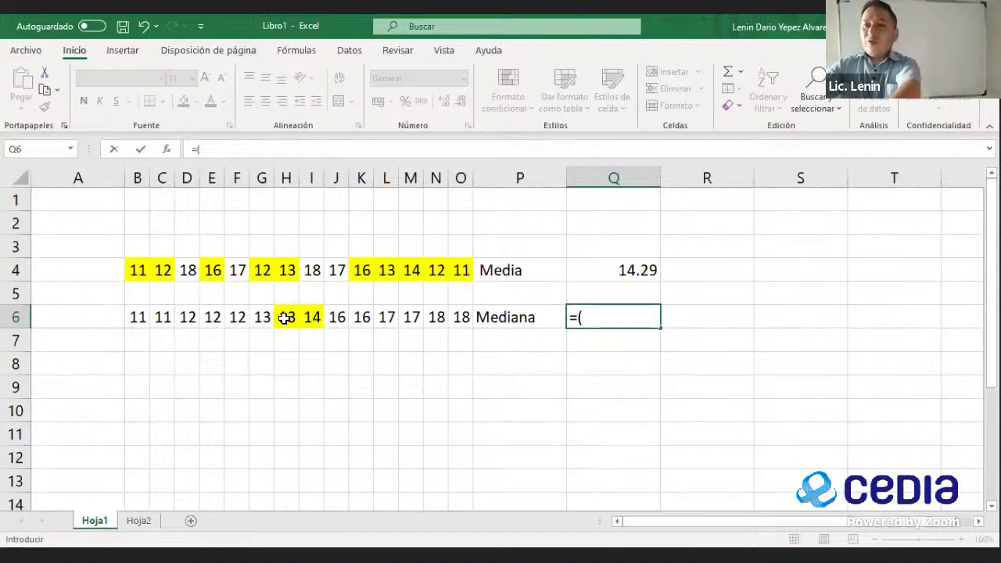
click(285, 318)
text(+)
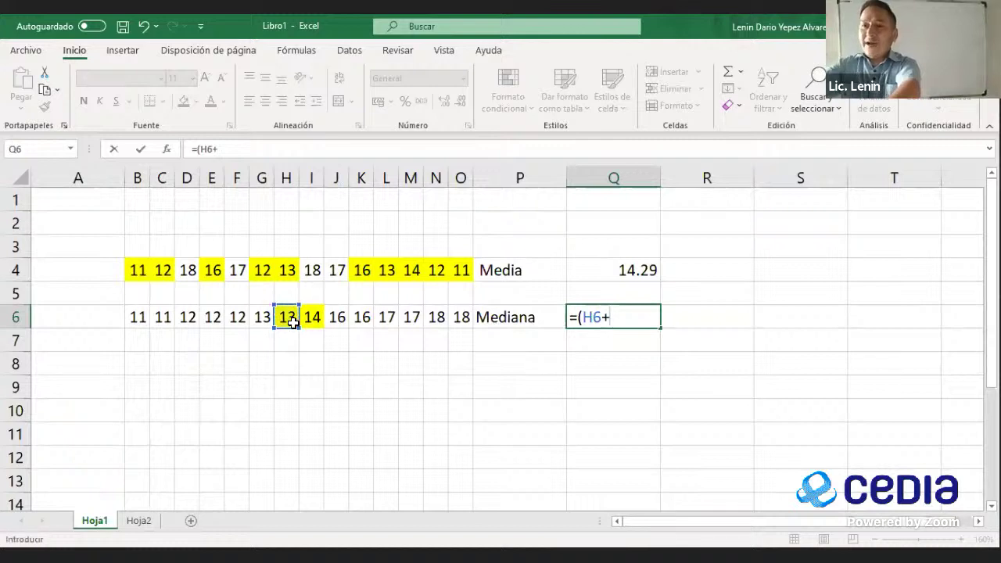
click(312, 316)
text())
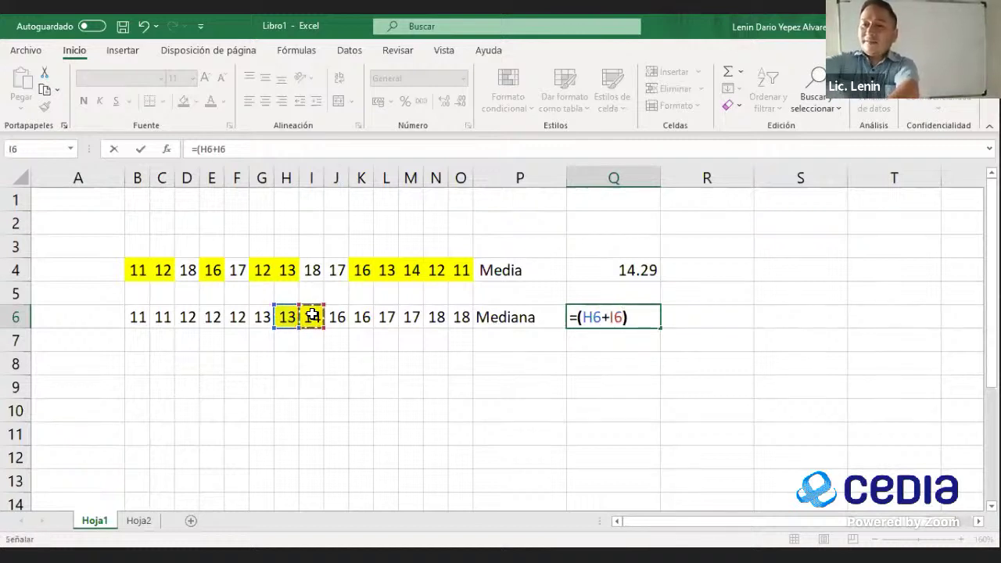
text(/)
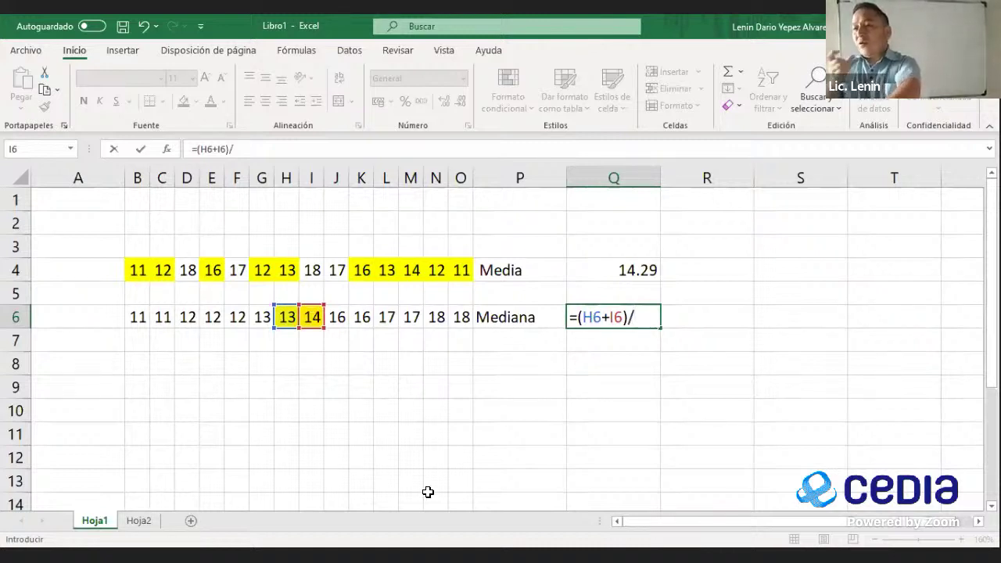
text(2)
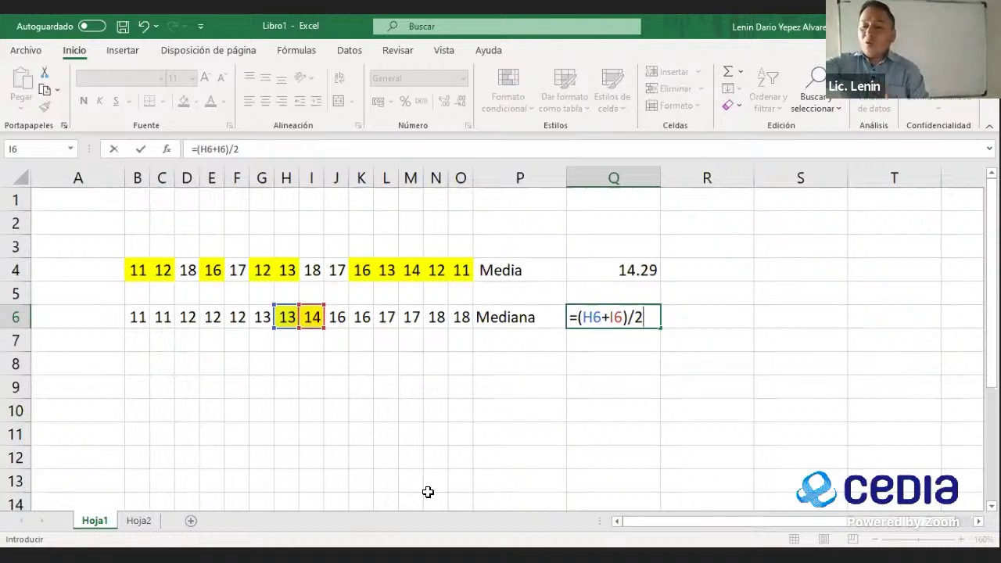
key(Return)
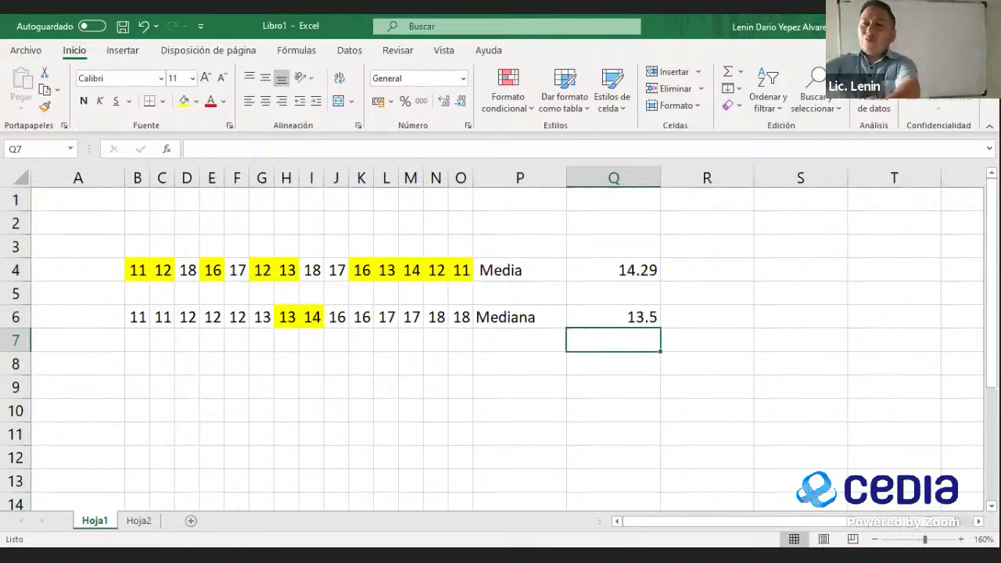
Step: Enter the label Moda in P8, below the Mediana label
click(519, 363)
text(Mo)
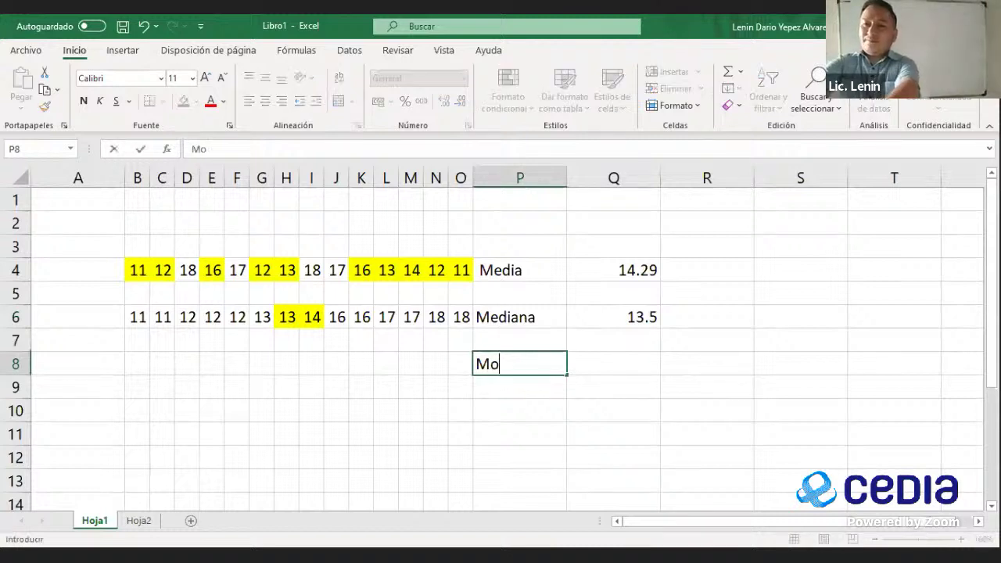
text(da)
key(Return)
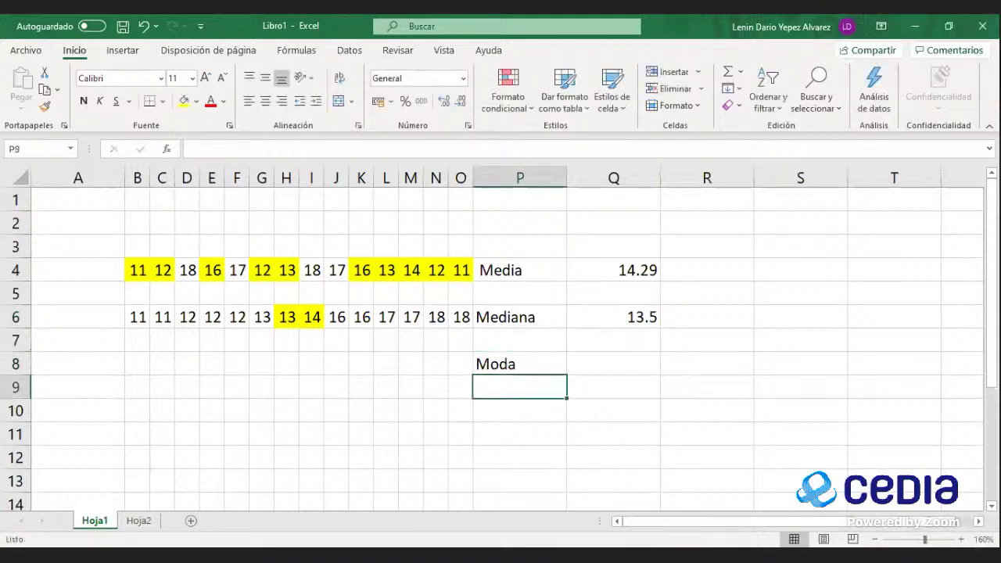
Step: Enter the mode value 12 in Q8, beside the Moda label
click(520, 363)
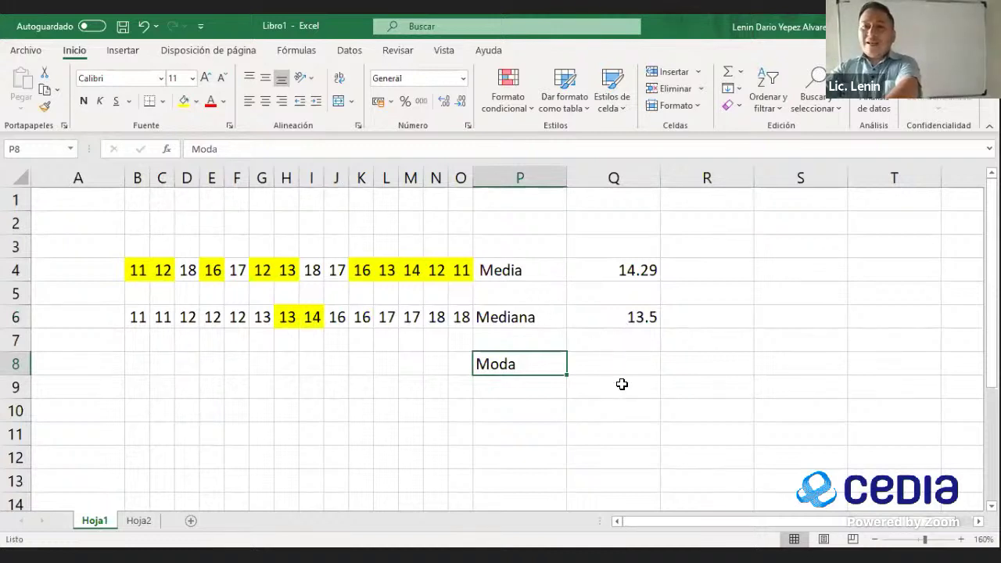
click(599, 363)
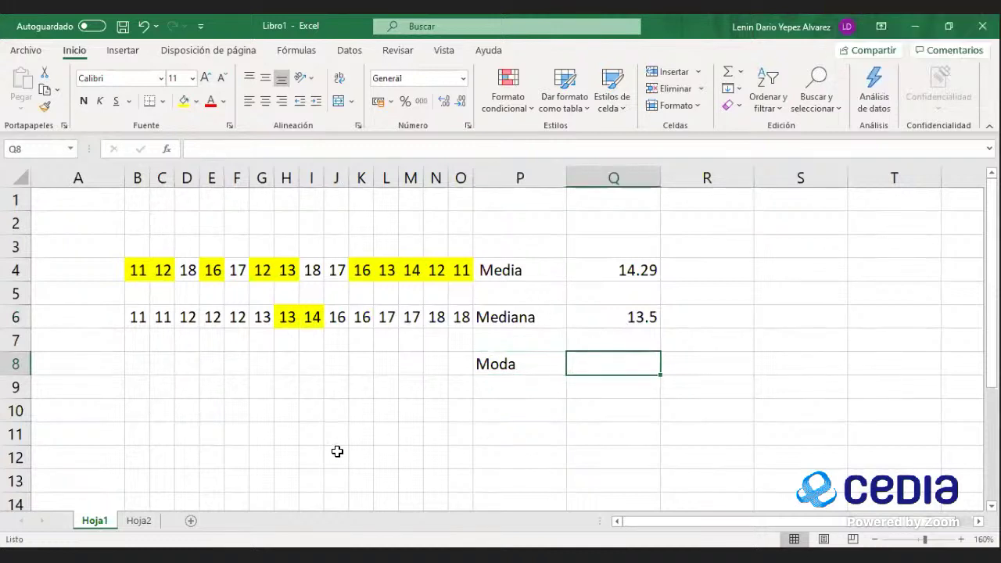
text(12)
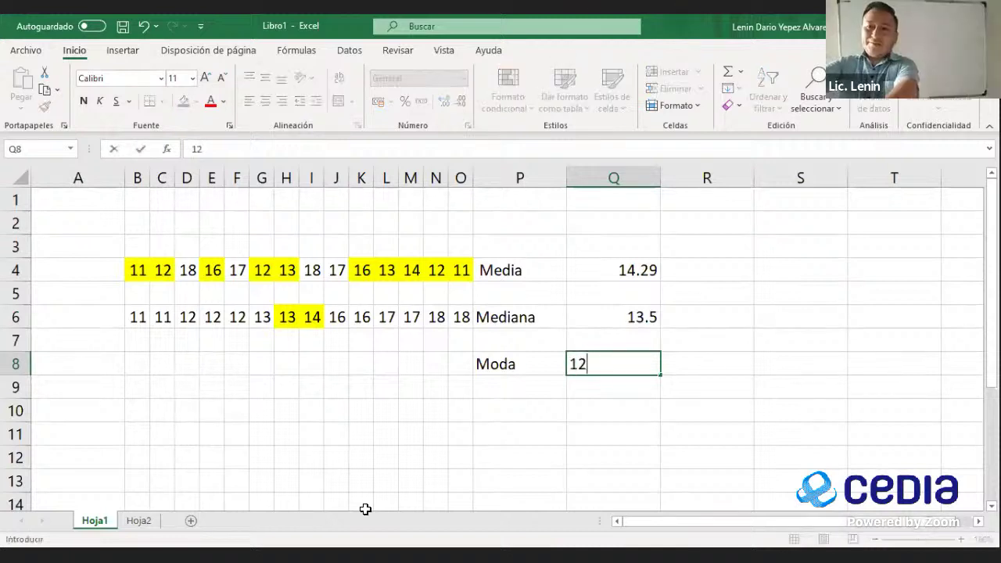
key(Return)
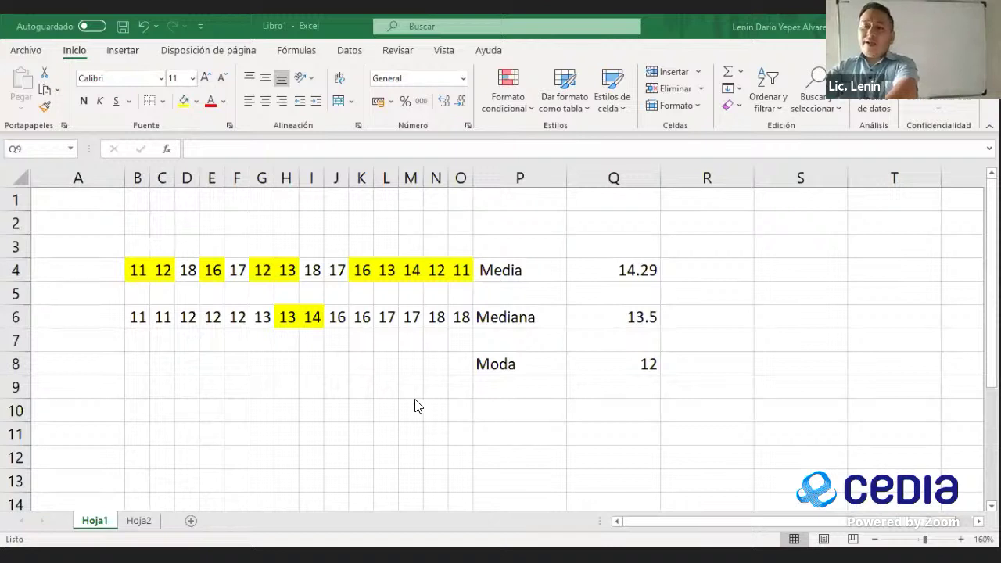
Step: Enter the heading Clase in B11 as the first column of a frequency table below the data
click(141, 405)
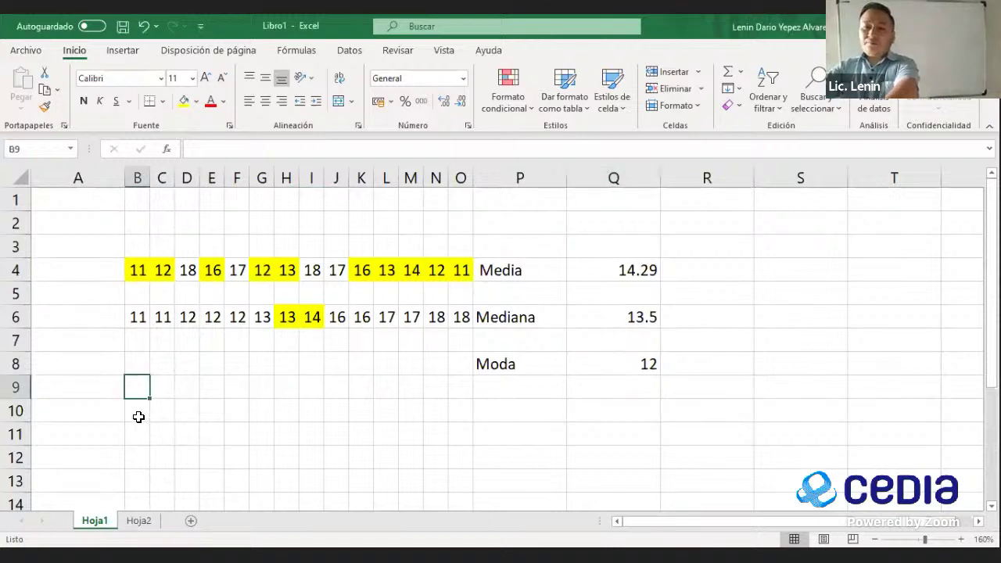
scroll(281, 430, down, 1)
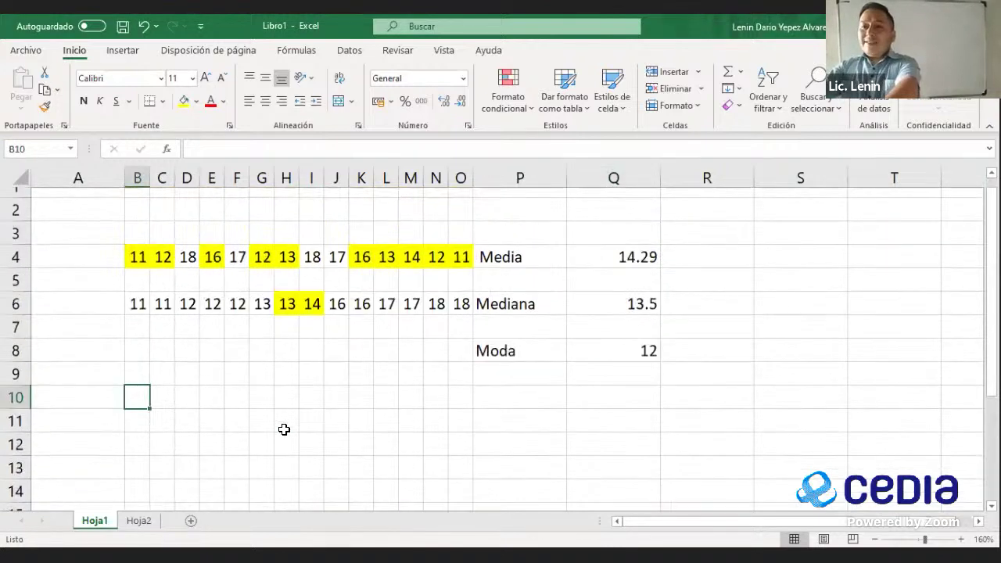
scroll(342, 441, up, 1)
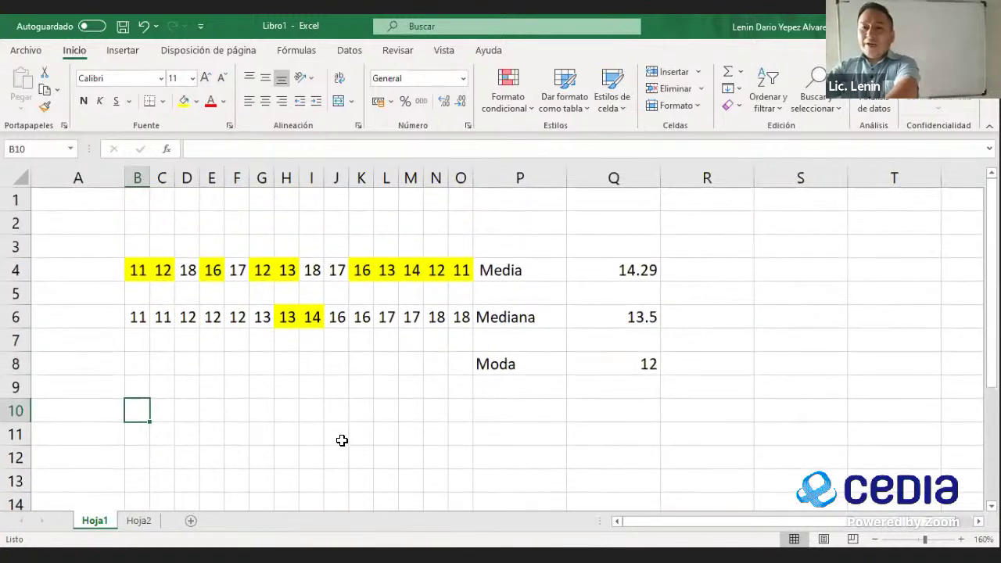
scroll(440, 434, down, 1)
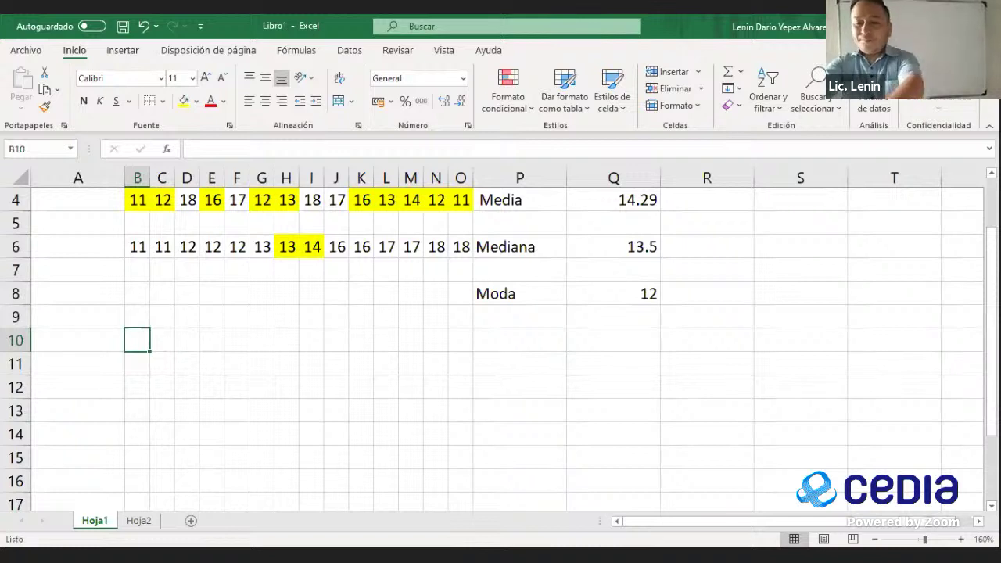
click(137, 363)
text(C)
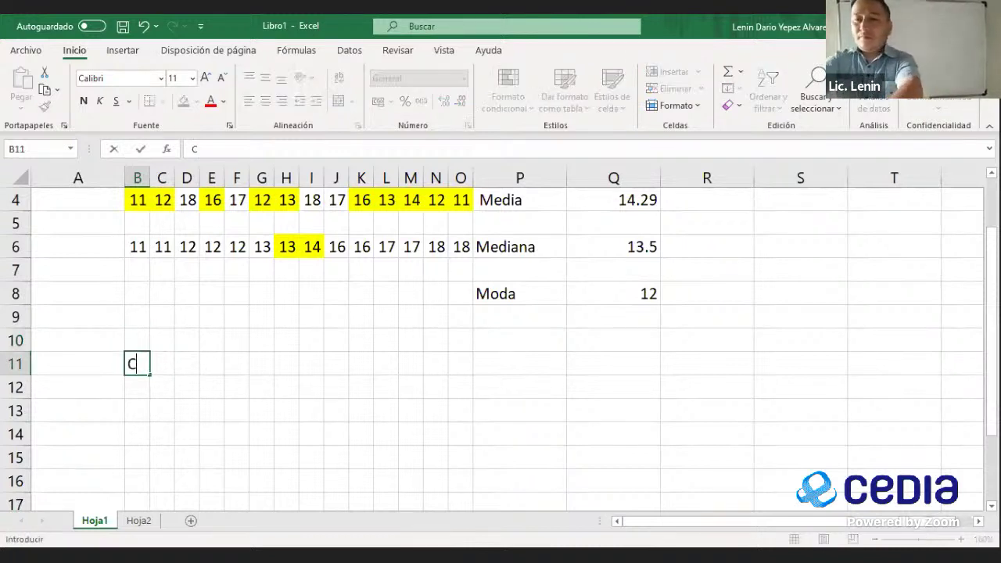
text(lase)
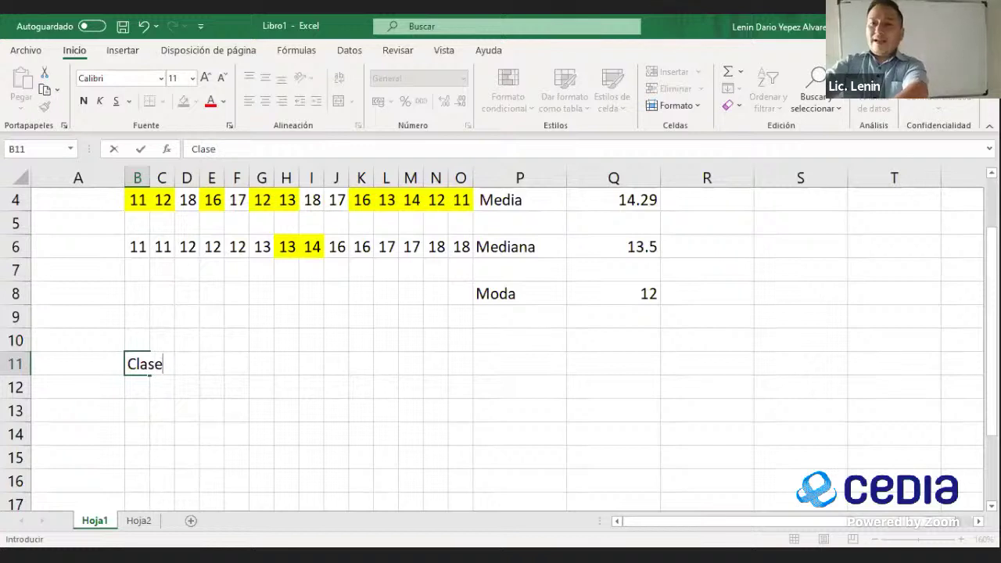
key(Tab)
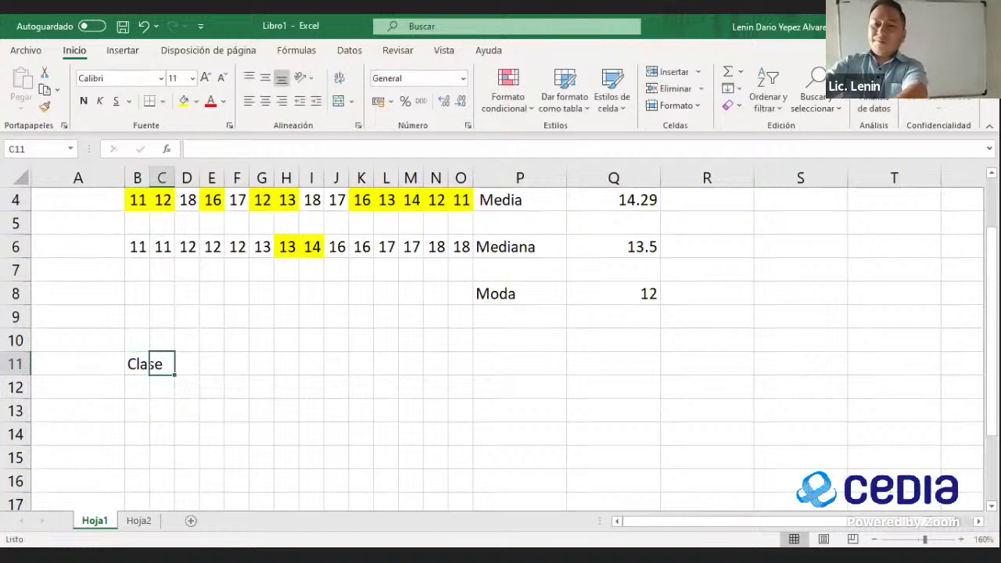
Step: Enter the headings F.a. in C11 and F.a. Acu in D11
text(F)
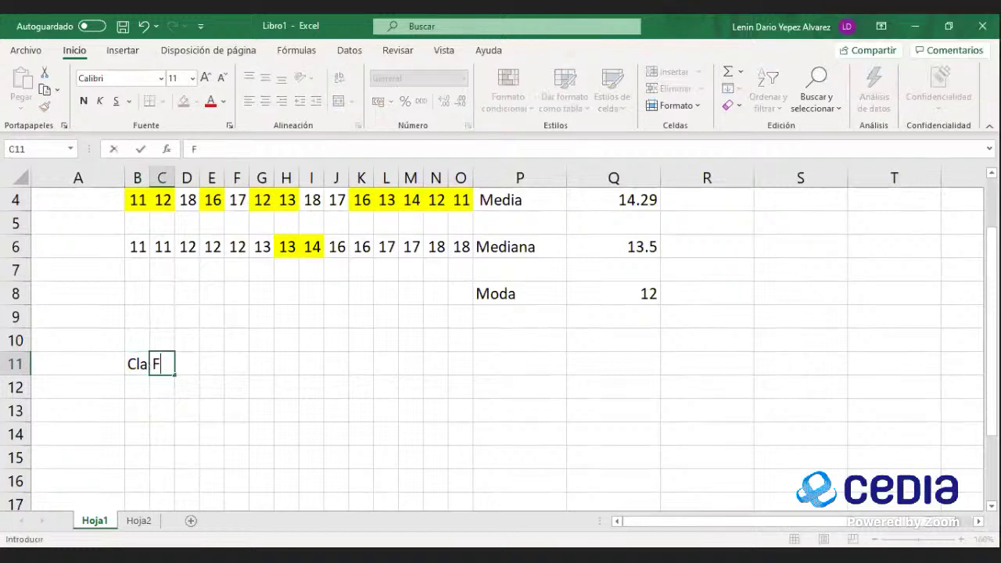
text(.a)
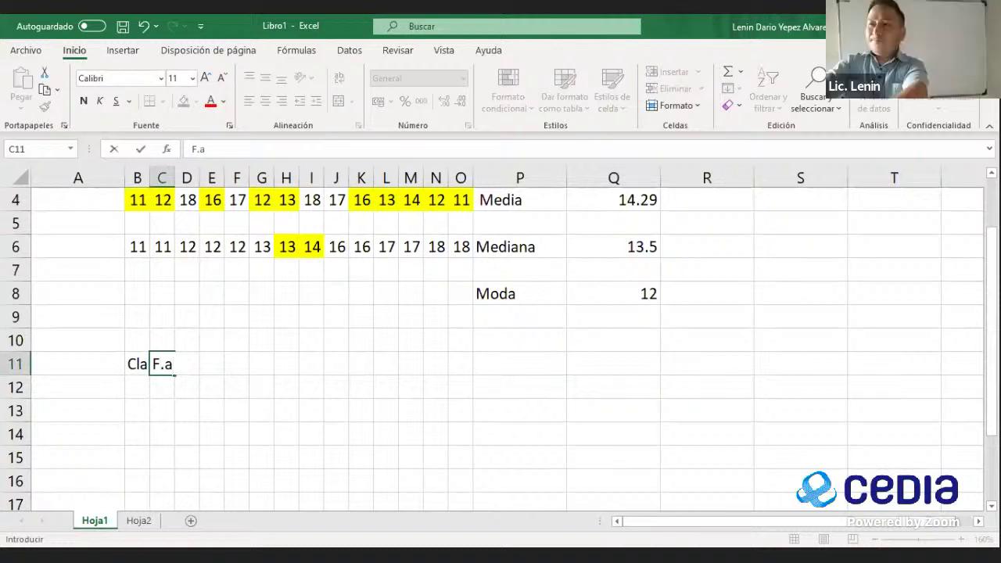
text(.)
key(Tab)
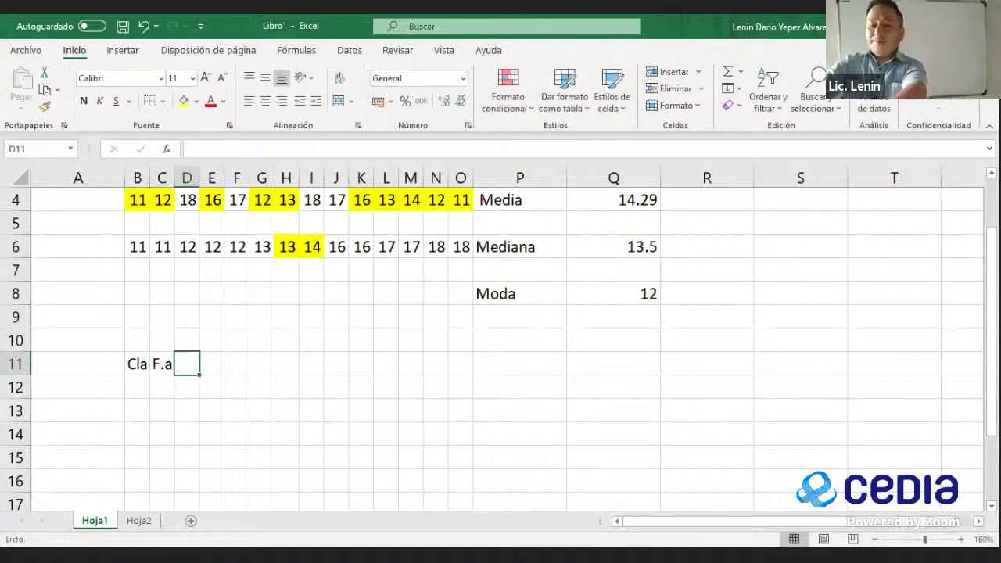
text(Fa)
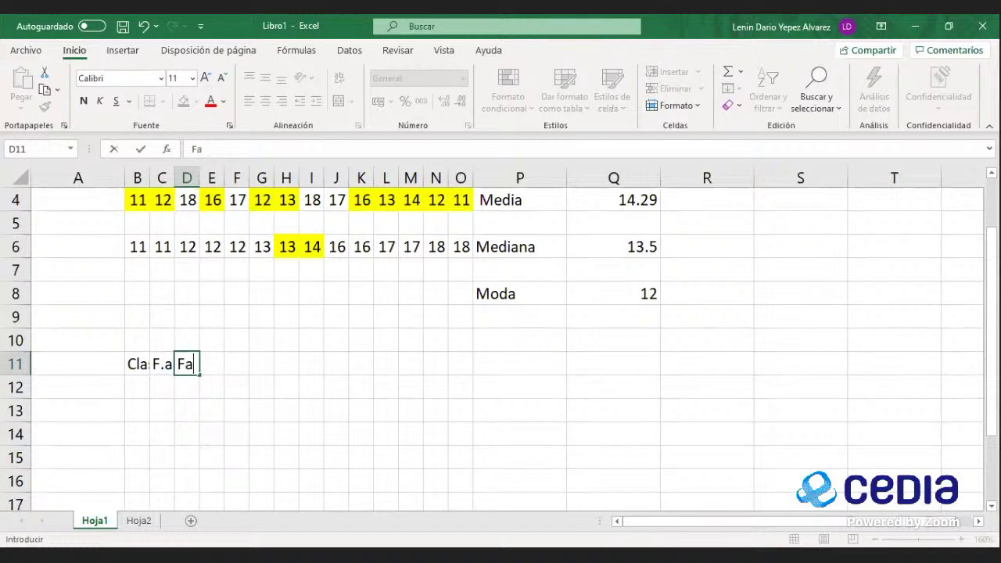
key(BackSpace)
text(.a. Acu)
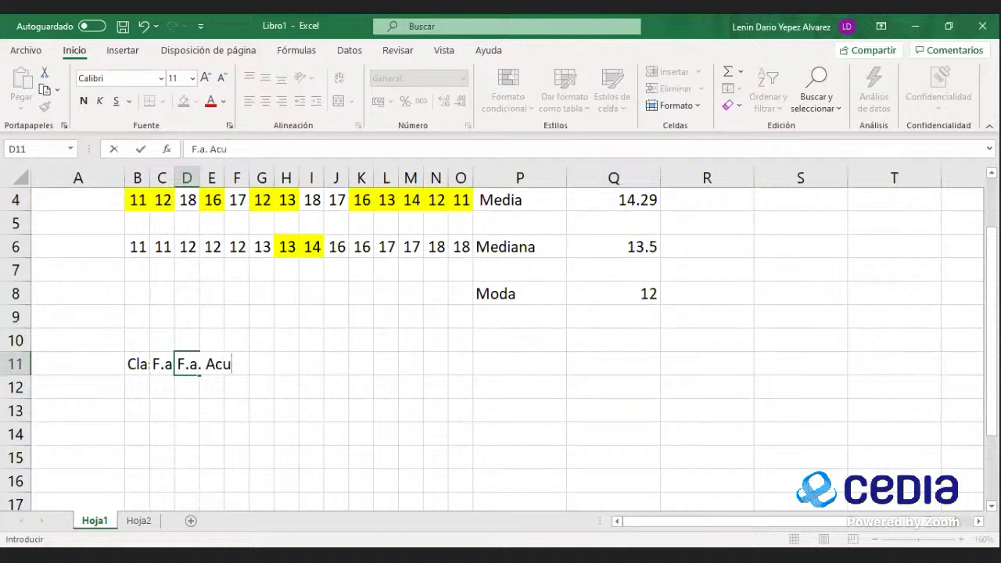
key(Tab)
key(Tab)
click(211, 364)
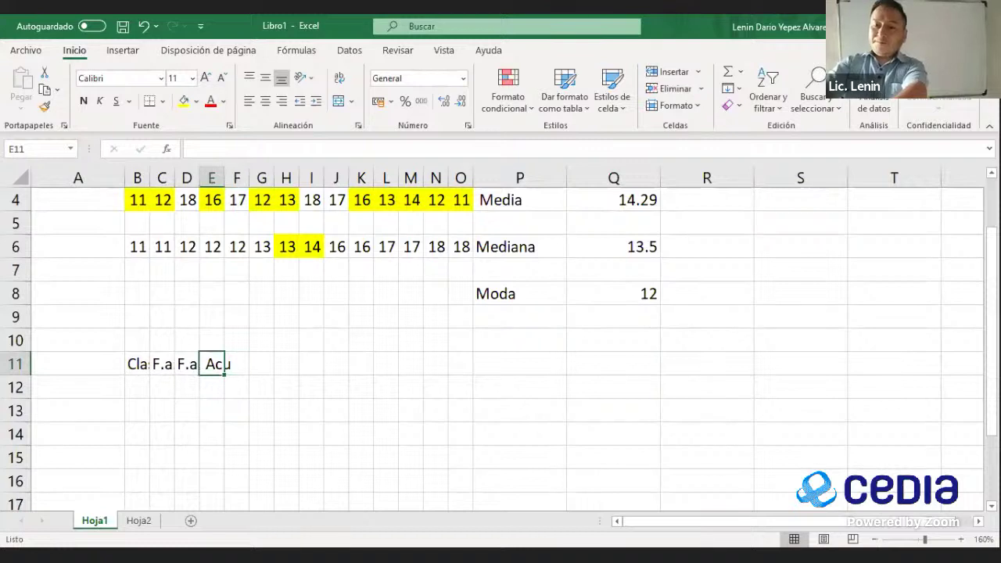
Step: Enter the headings F.r. in E11 and F.r. Acu in F11
text(F)
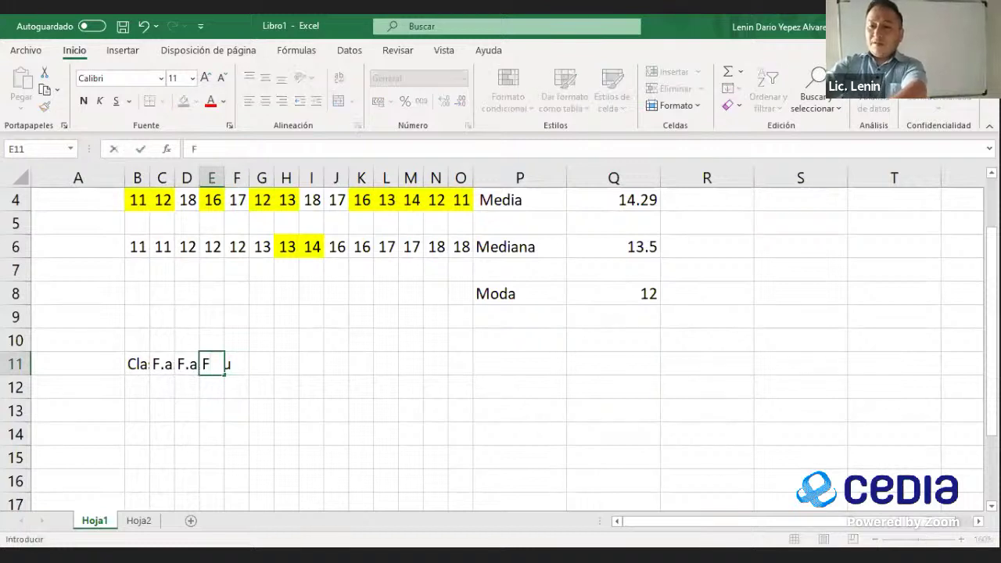
text(.r.)
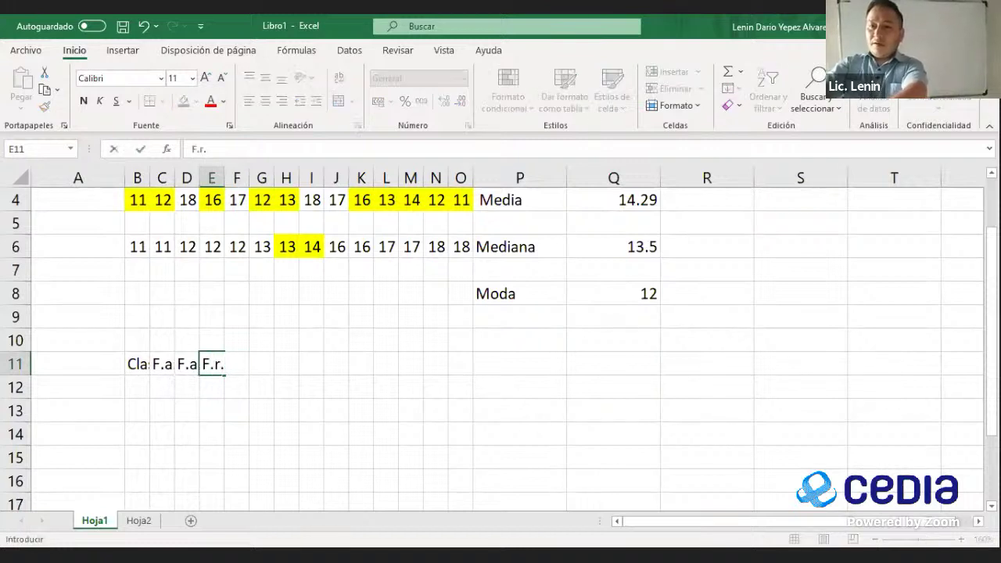
key(Tab)
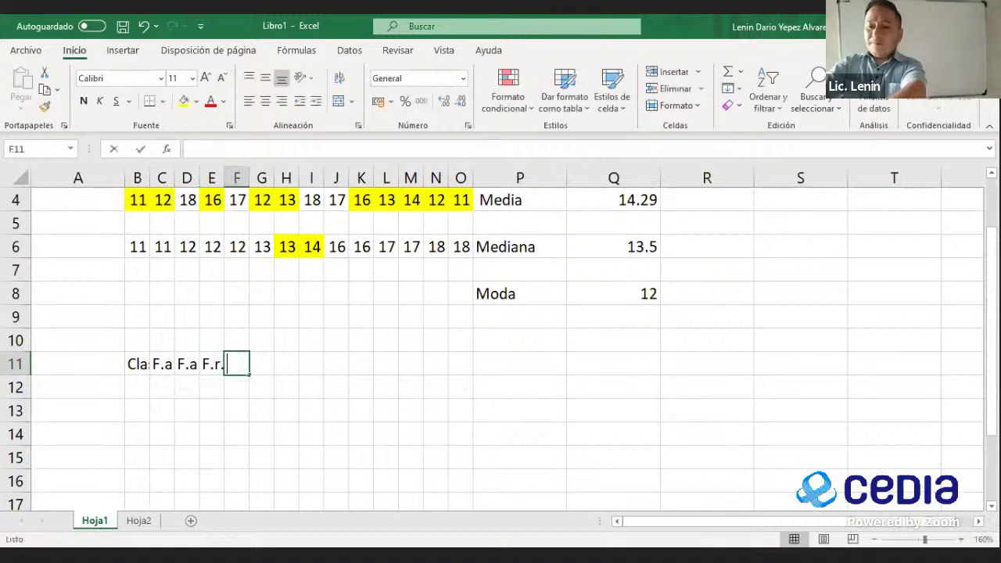
text(F.)
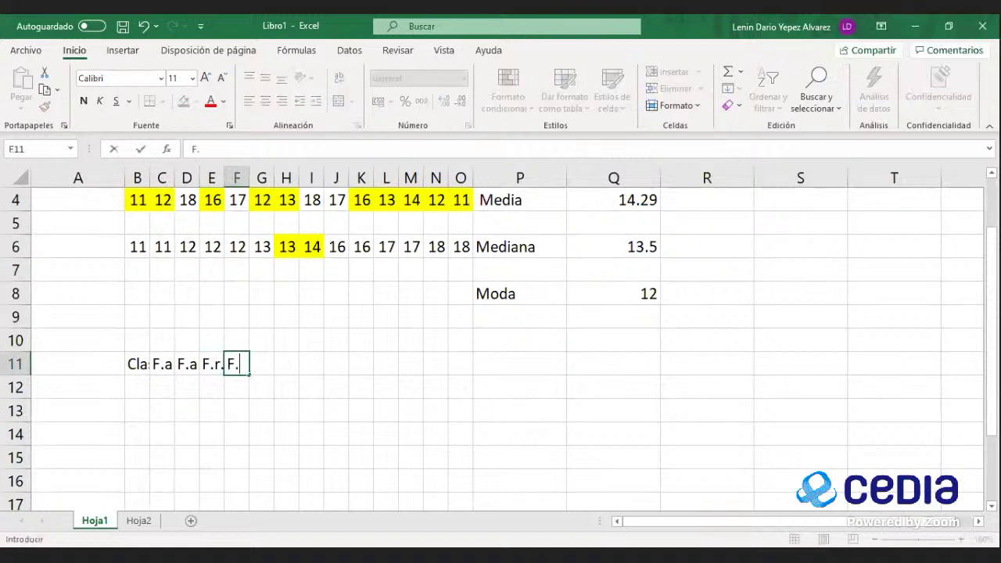
text(R.)
key(BackSpace)
key(BackSpace)
text(r. Acu)
key(Tab)
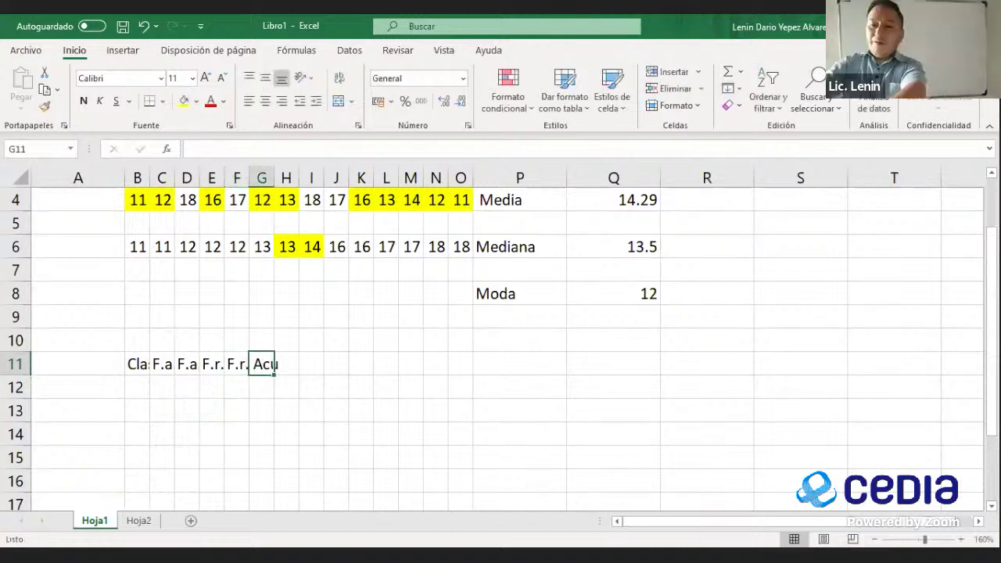
Step: Enter the heading F. % in G11 as the last column of the frequency table
text(F)
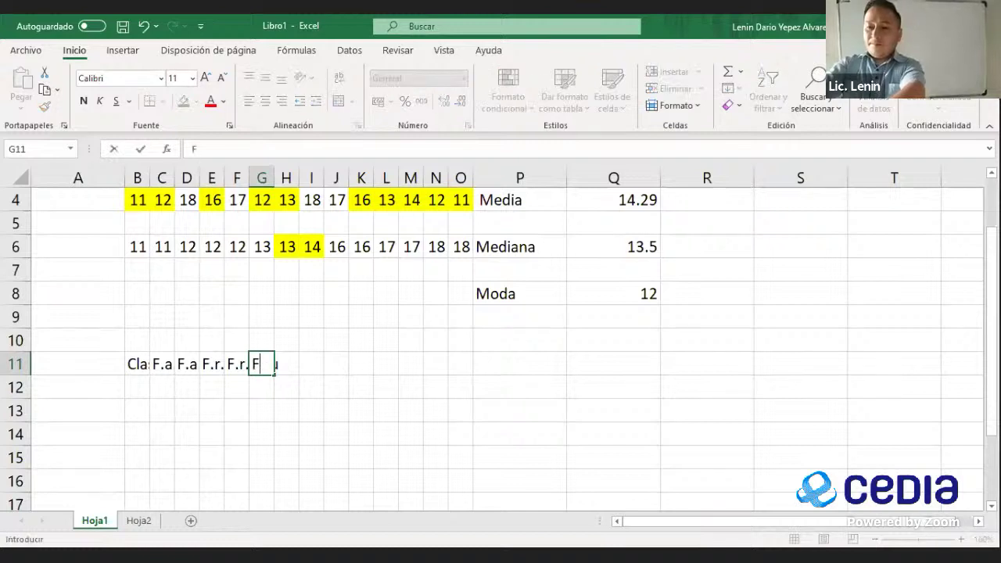
text(. )
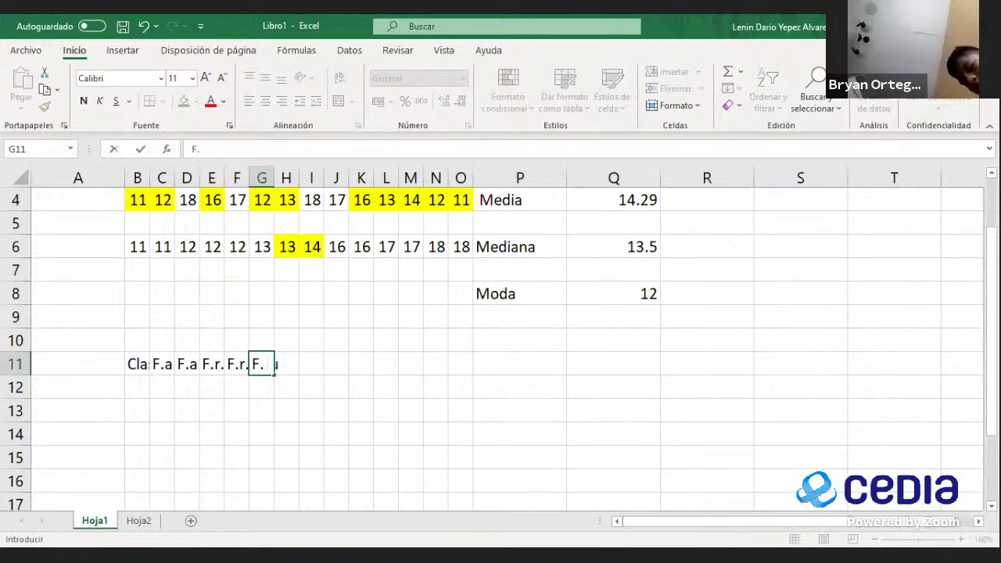
text(%)
key(Return)
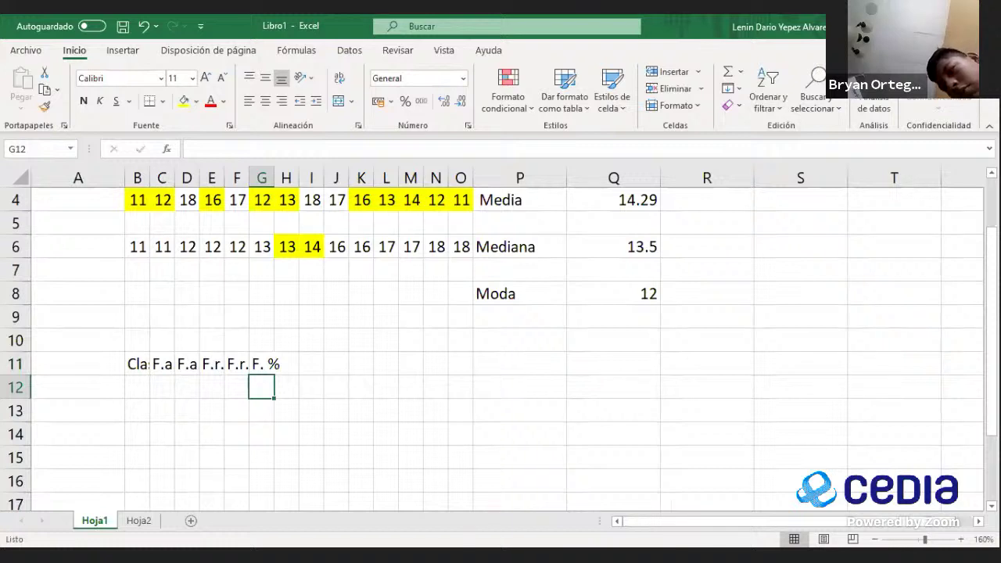
Step: Autofit the widths of columns B through G to their contents
click(138, 177)
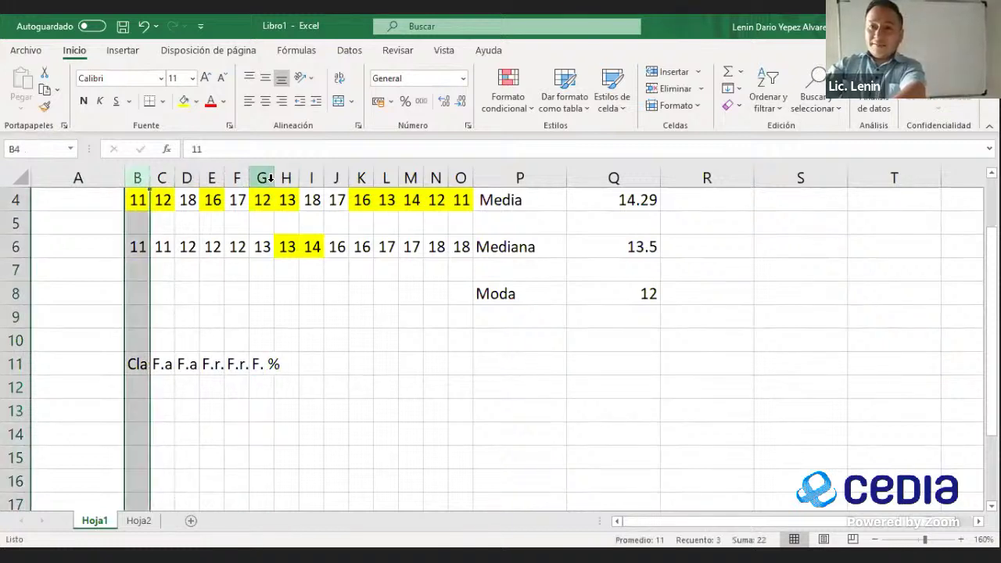
shift+click(264, 177)
double_click(275, 178)
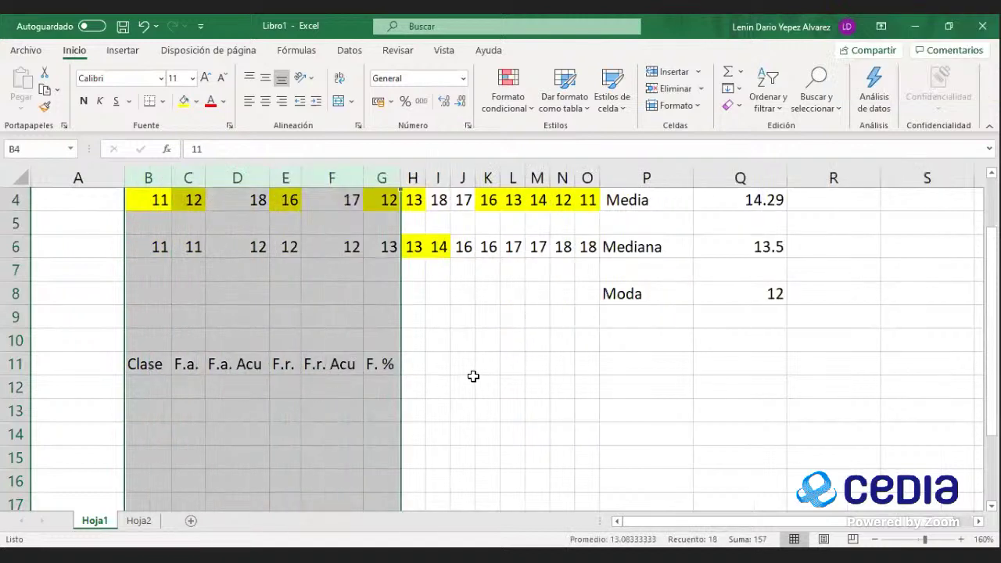
click(474, 383)
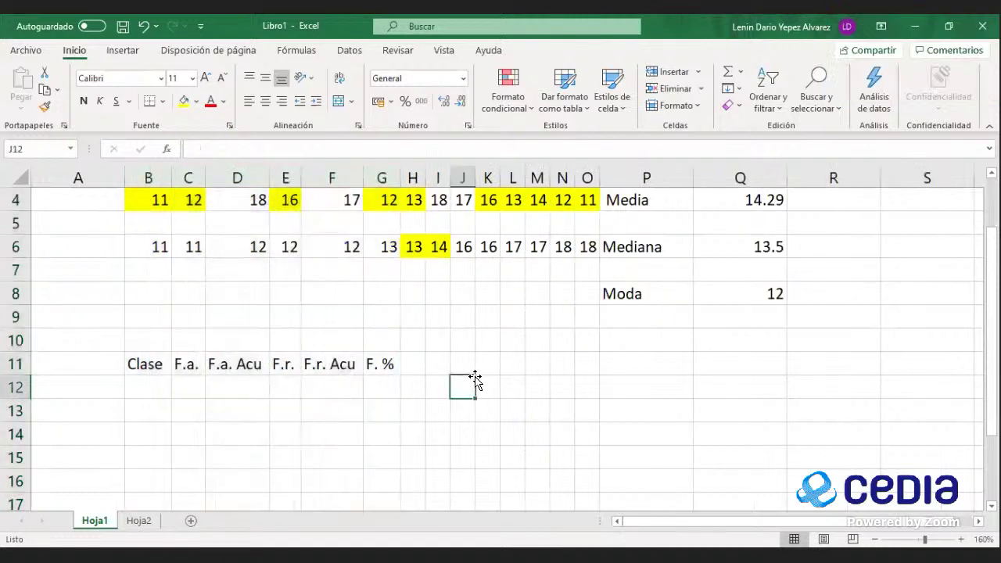
Step: Give columns B through G one equal width that fits the longest heading, and center the headings in B11:G11
click(144, 177)
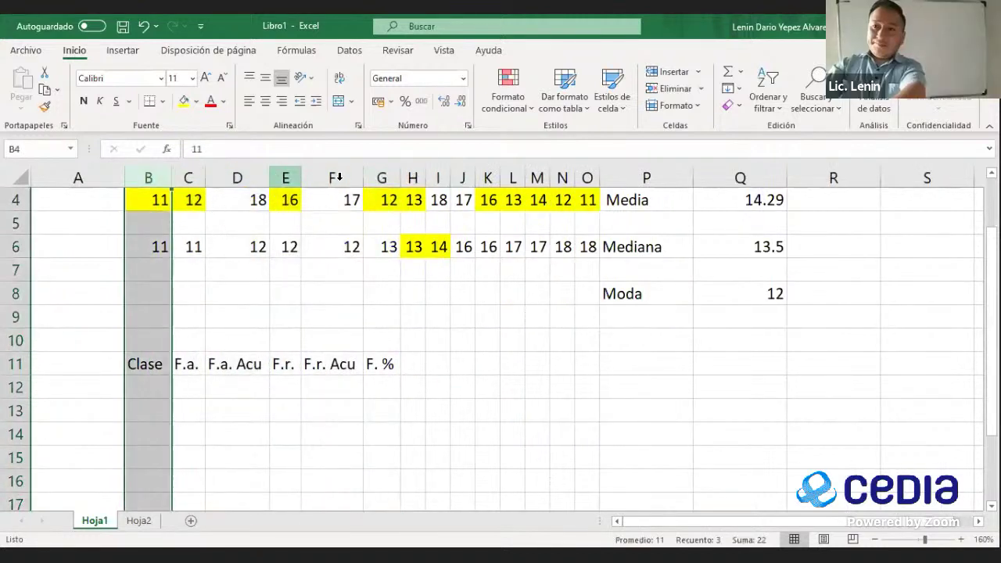
shift+click(384, 180)
drag(205, 178, 309, 177)
click(463, 401)
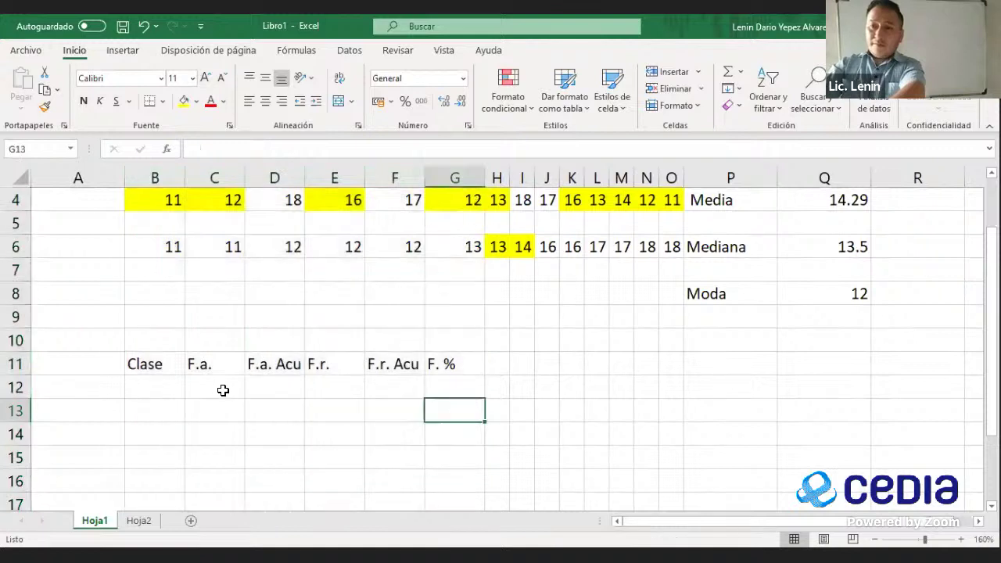
drag(150, 365, 450, 351)
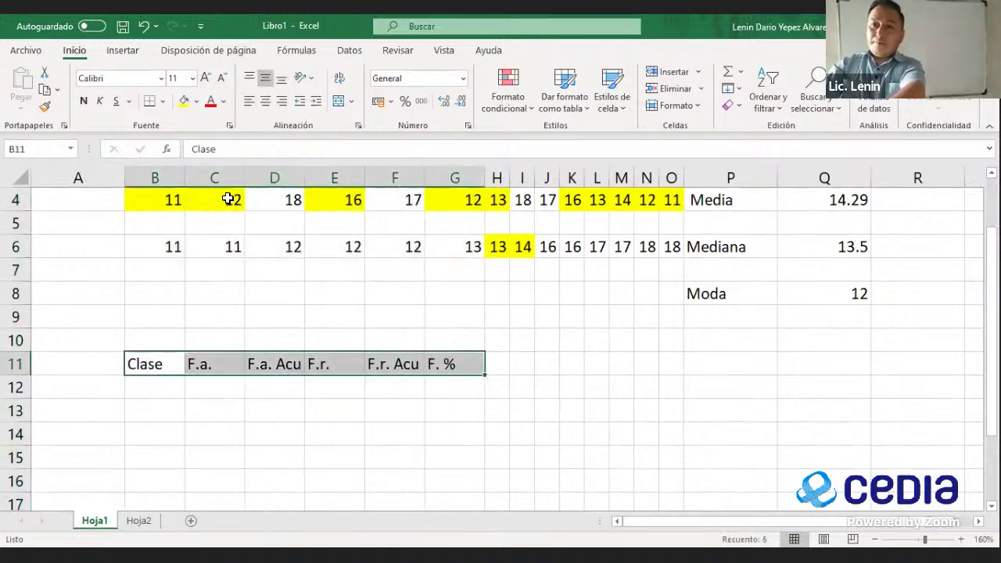
click(266, 101)
Step: Enter the class values 11, 12, 13 and 14 in B12:B15 under the Clase heading
click(149, 381)
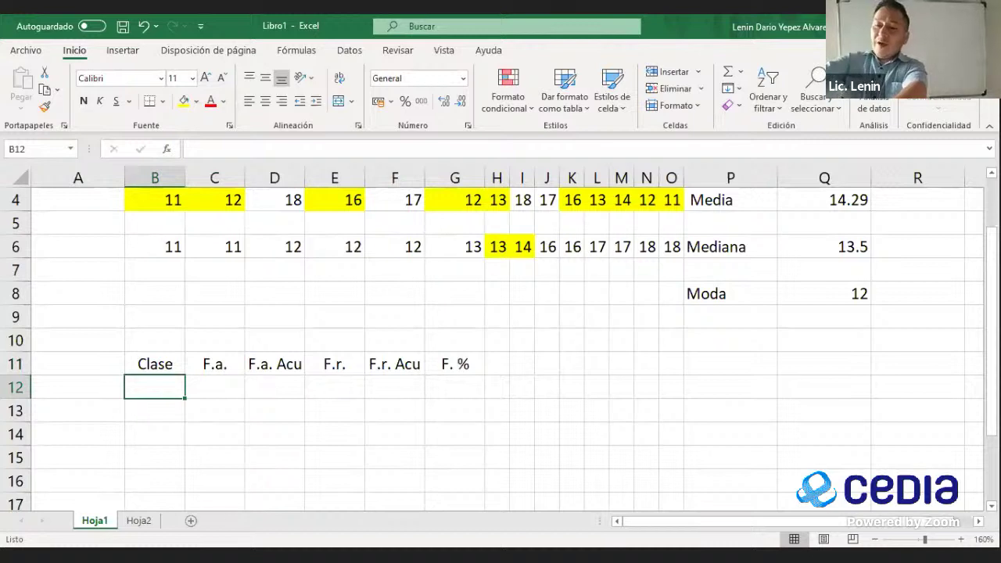
text(11)
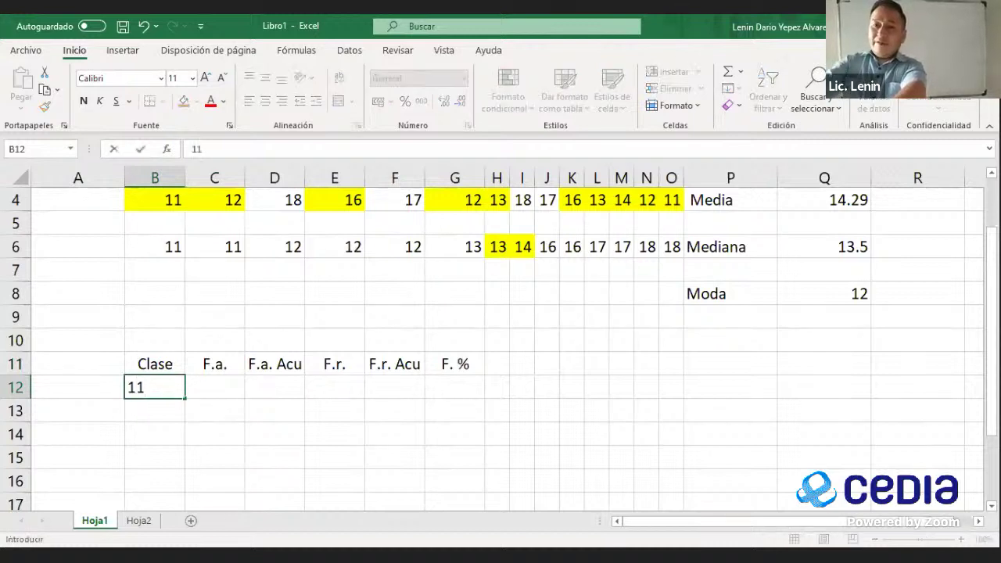
key(Return)
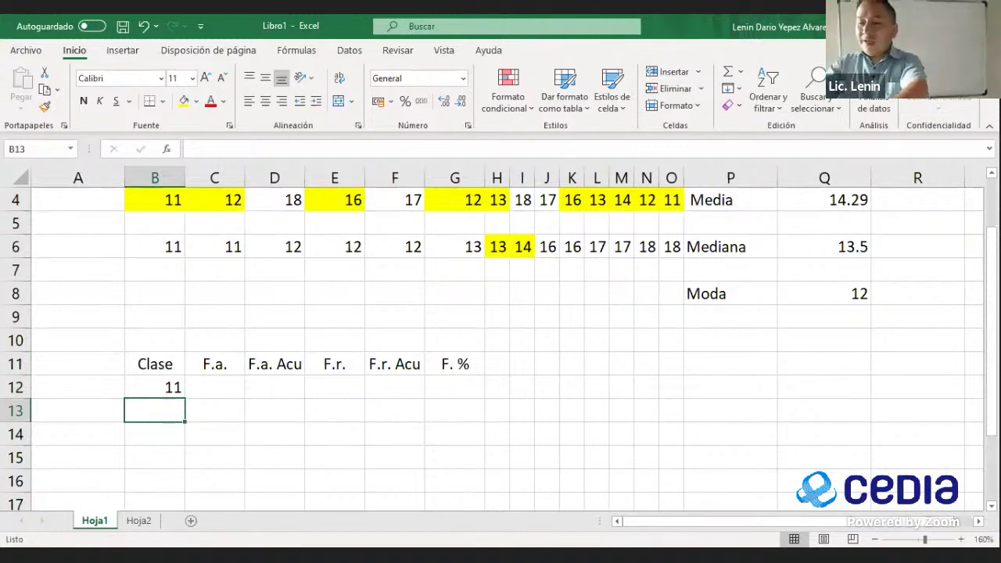
text(12)
key(Return)
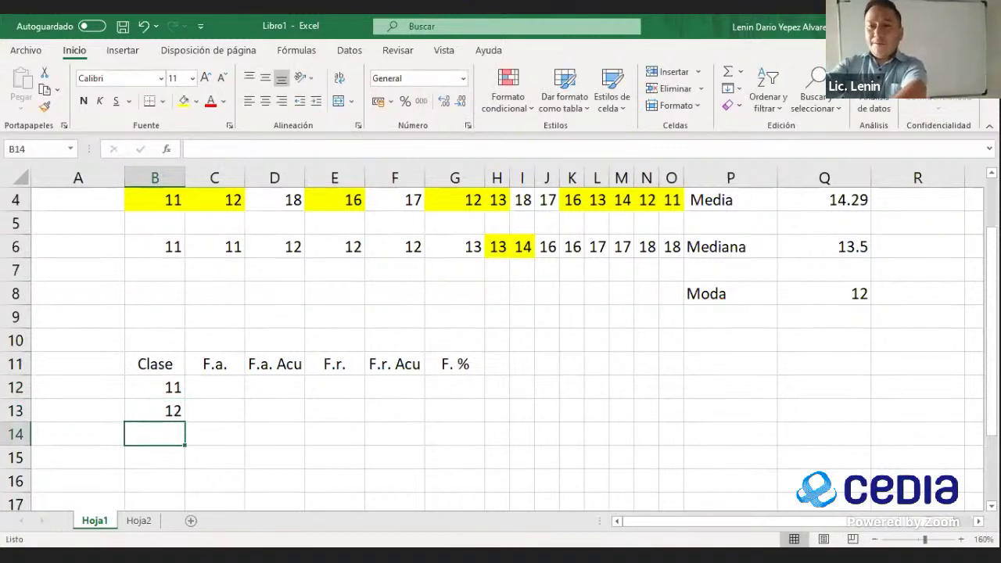
text(13)
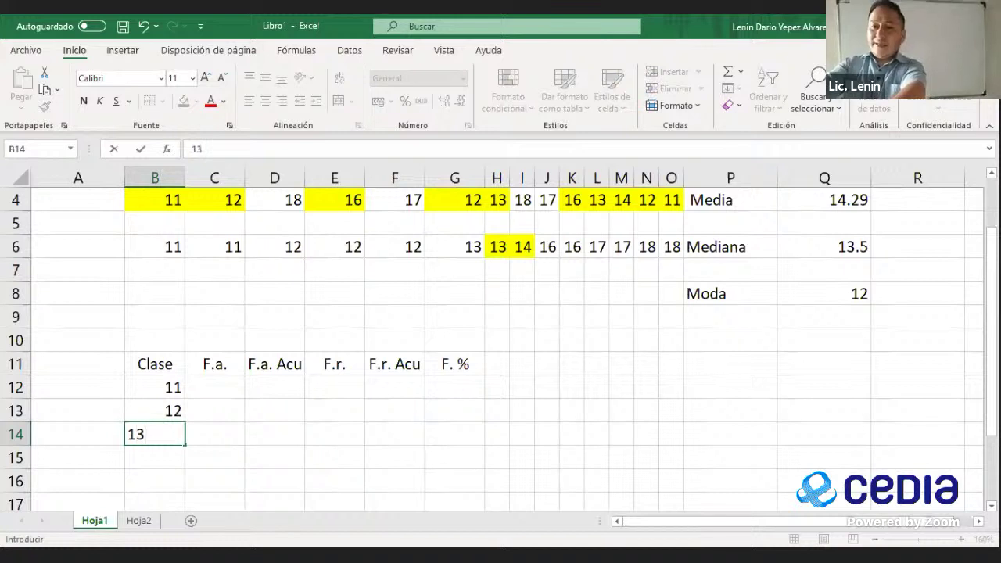
key(Return)
text(14)
key(Tab)
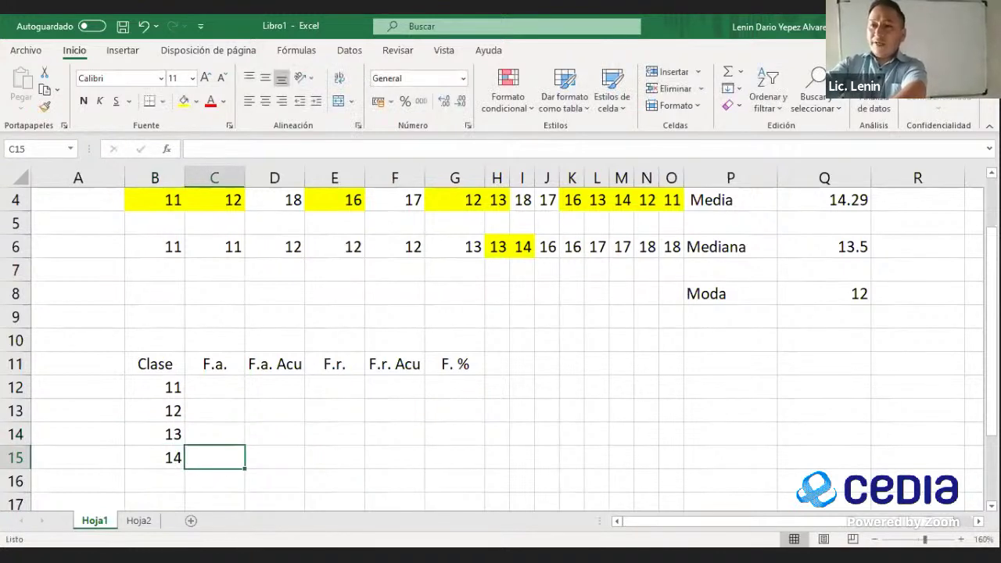
Step: Complete the Clase column with the values 16, 17 and 18 in B16:B18
key(Down)
key(Left)
text(16)
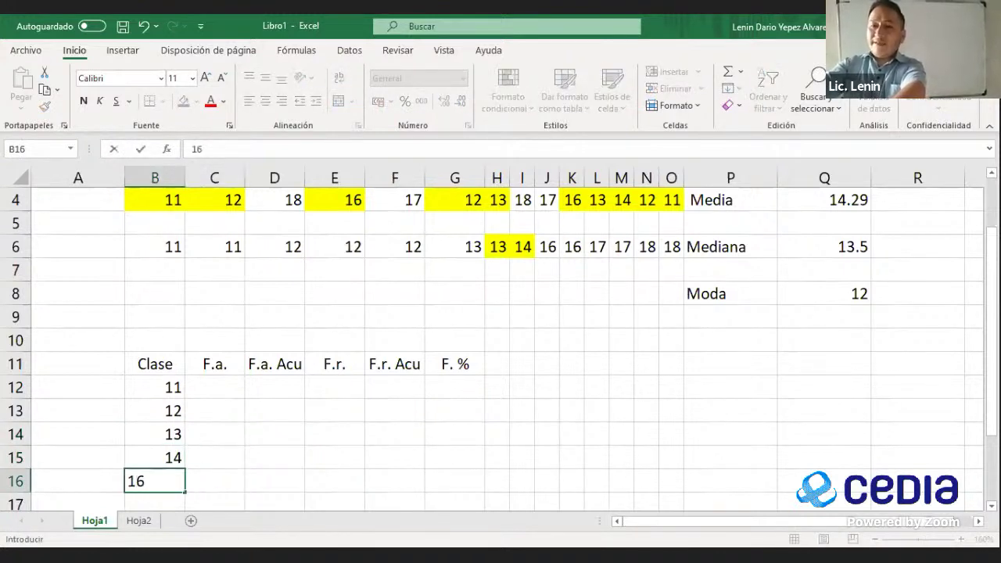
key(Return)
text(17)
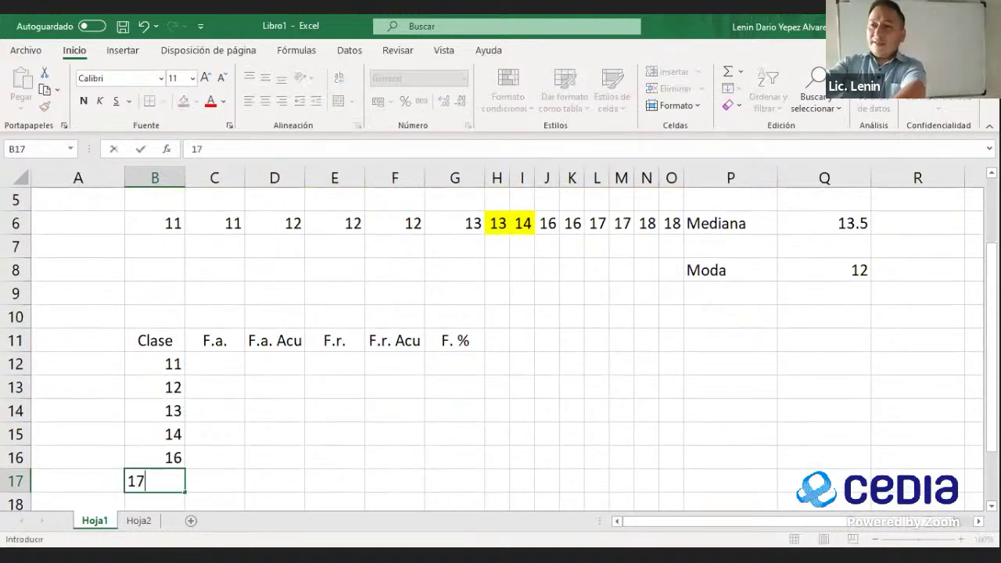
key(Return)
text(18)
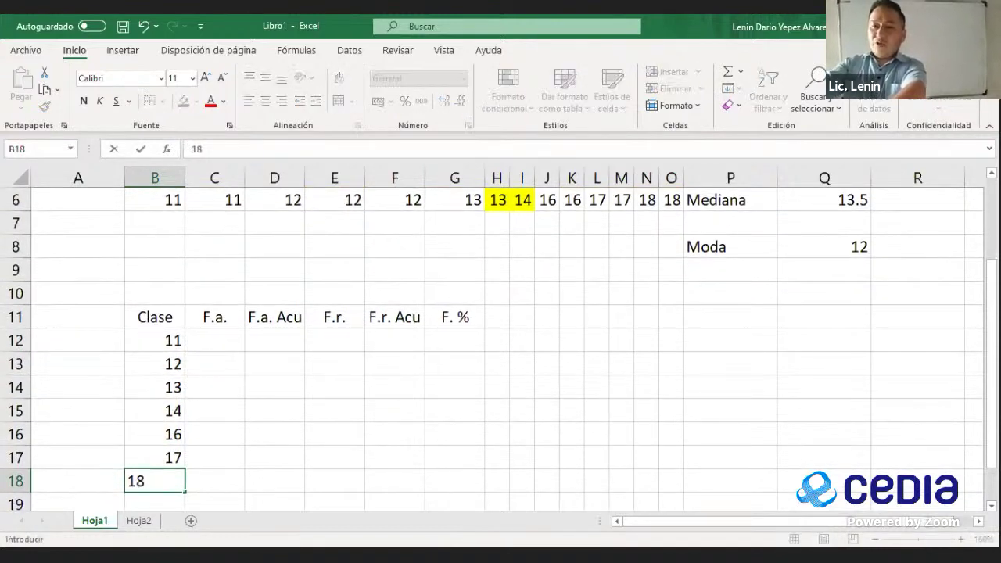
key(Tab)
Step: Enter the absolute frequencies 2, 3 and 2 in C12:C14 for classes 11, 12 and 13
key(Up)
key(Up)
key(Up)
key(Up)
key(Up)
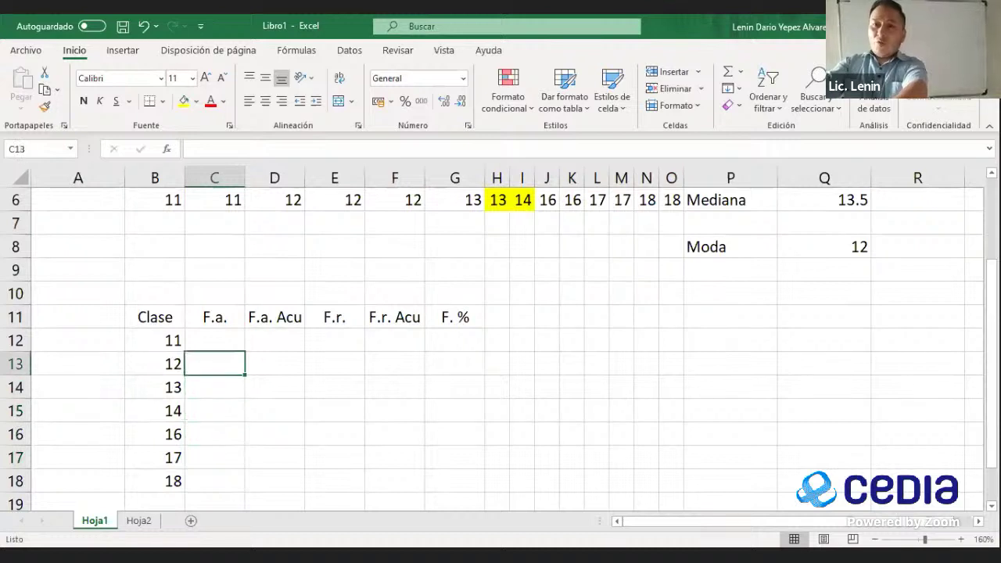
key(Up)
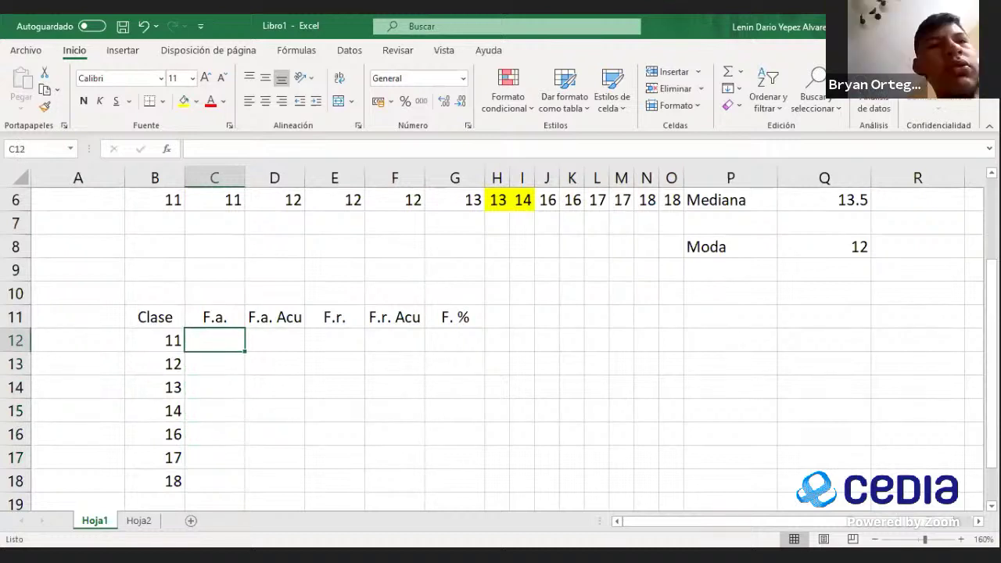
text(2)
key(Return)
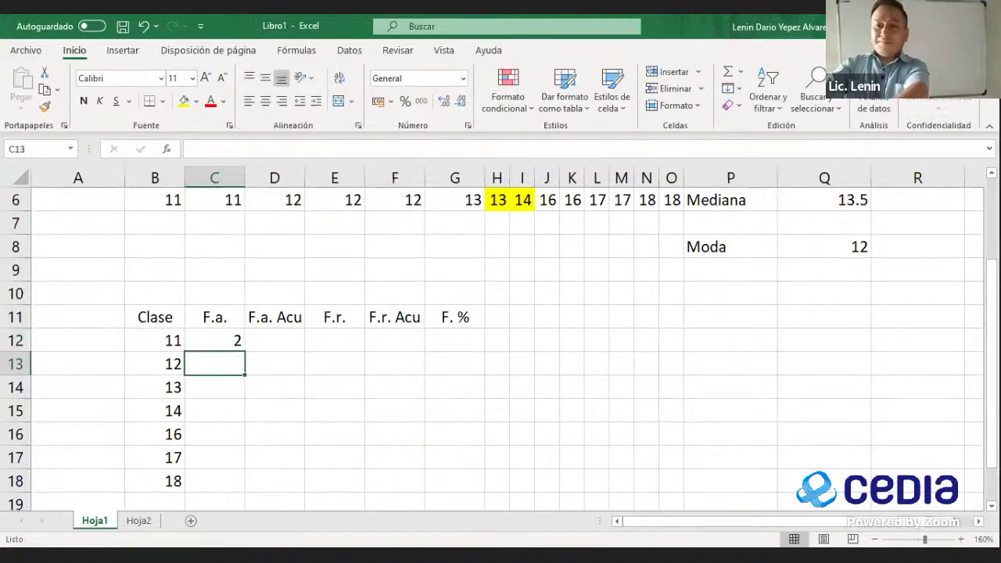
text(3)
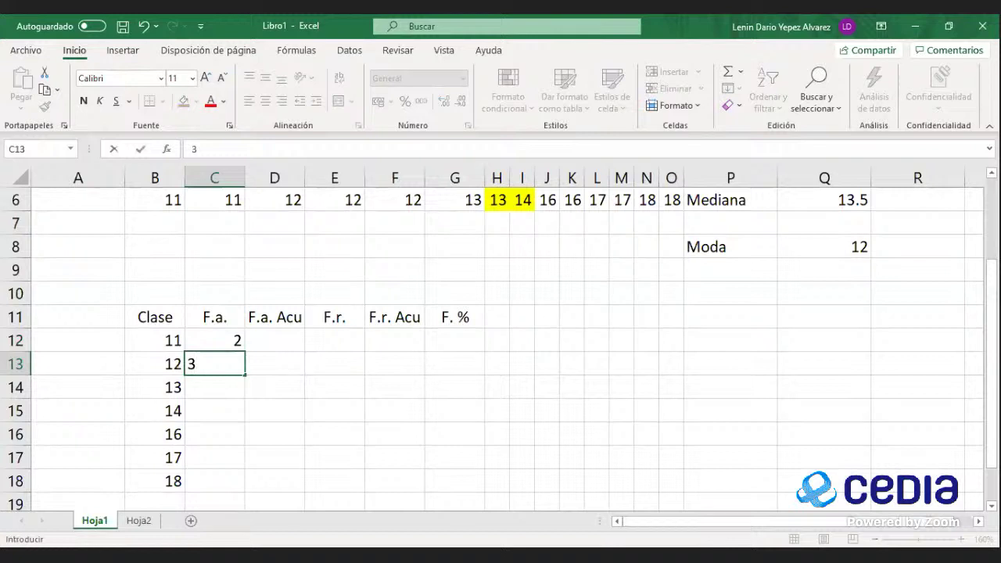
key(Return)
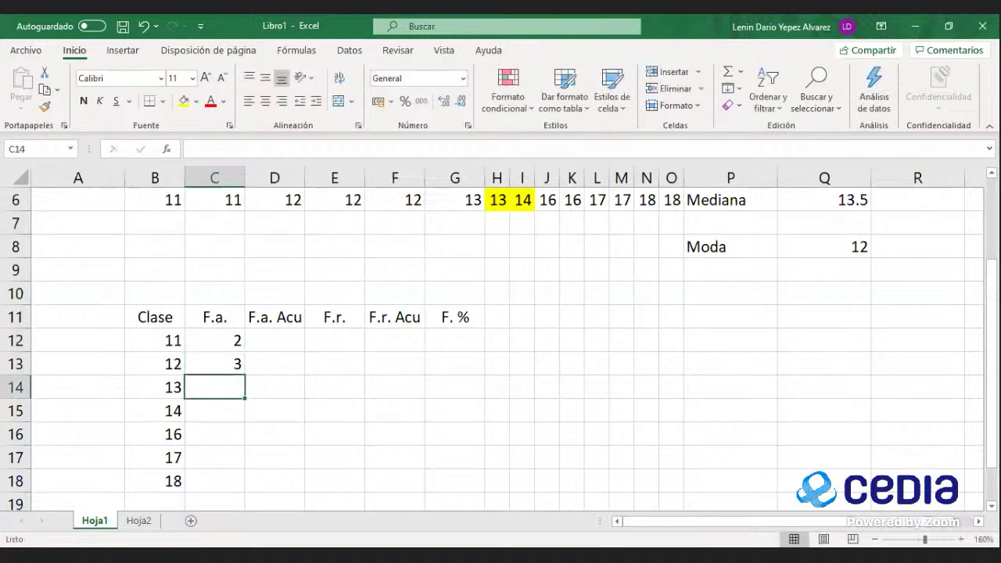
text(2)
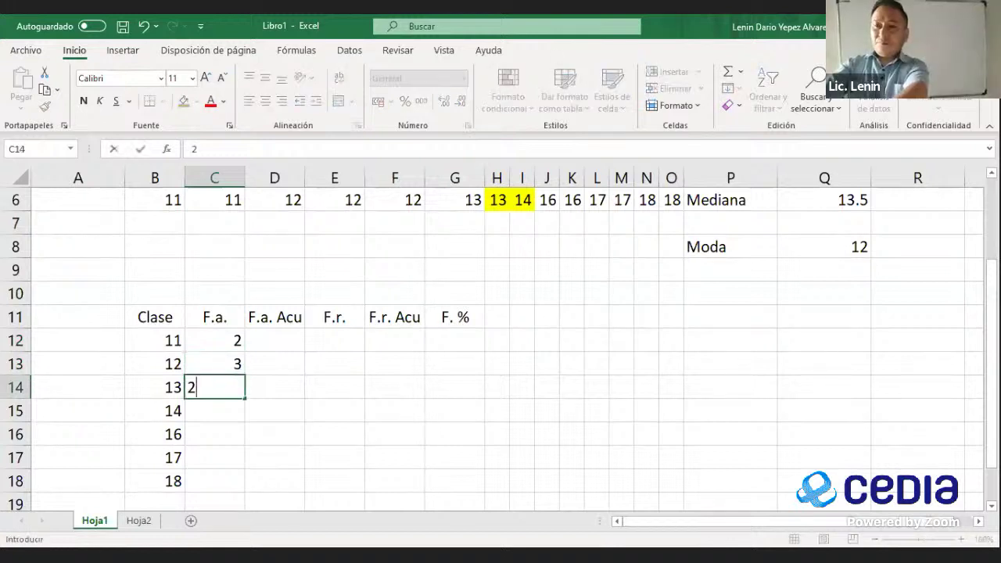
key(Return)
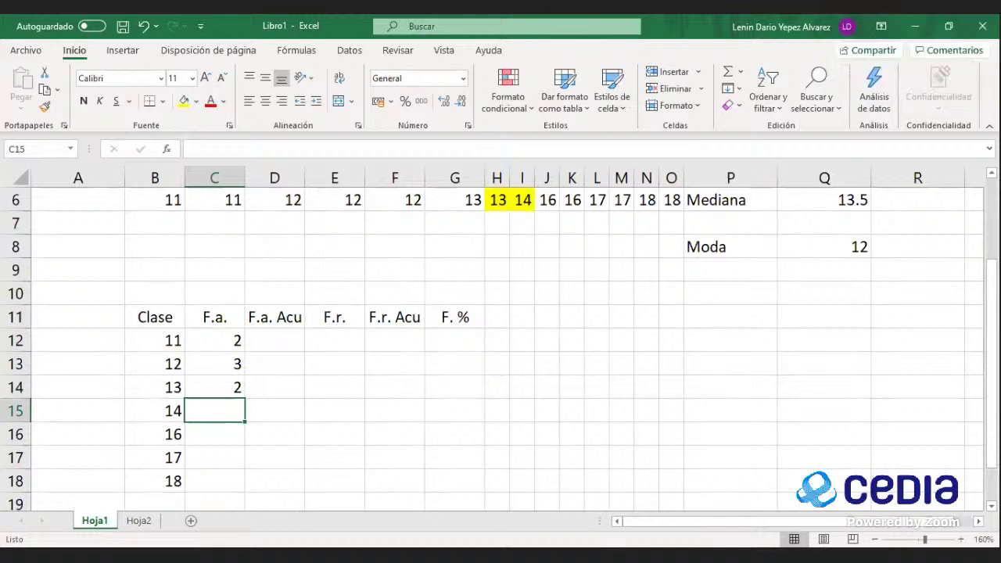
Step: Enter the absolute frequencies 1, 2, 2 and 2 in C15:C18 for classes 14, 16, 17 and 18
text(1)
key(Return)
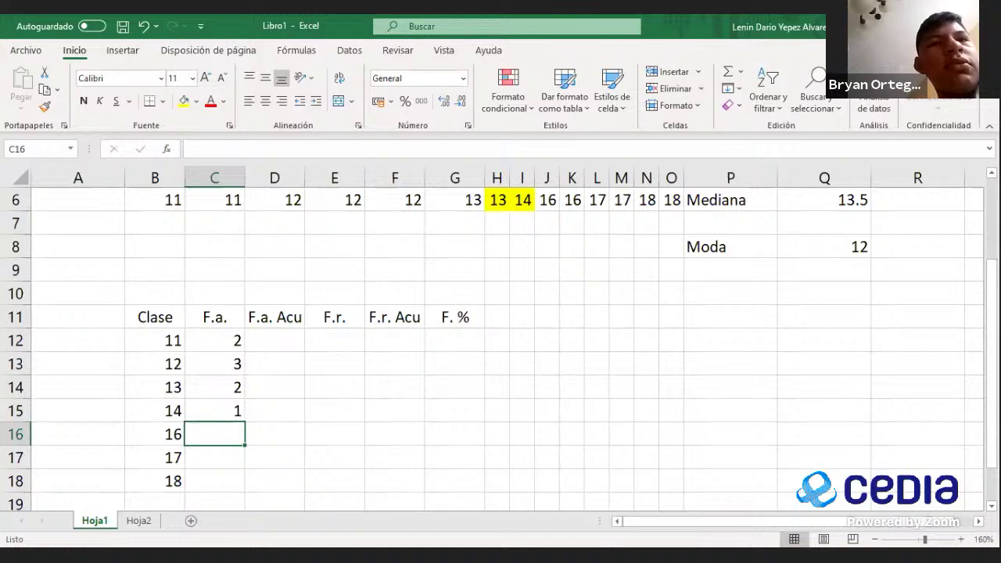
text(2)
key(Return)
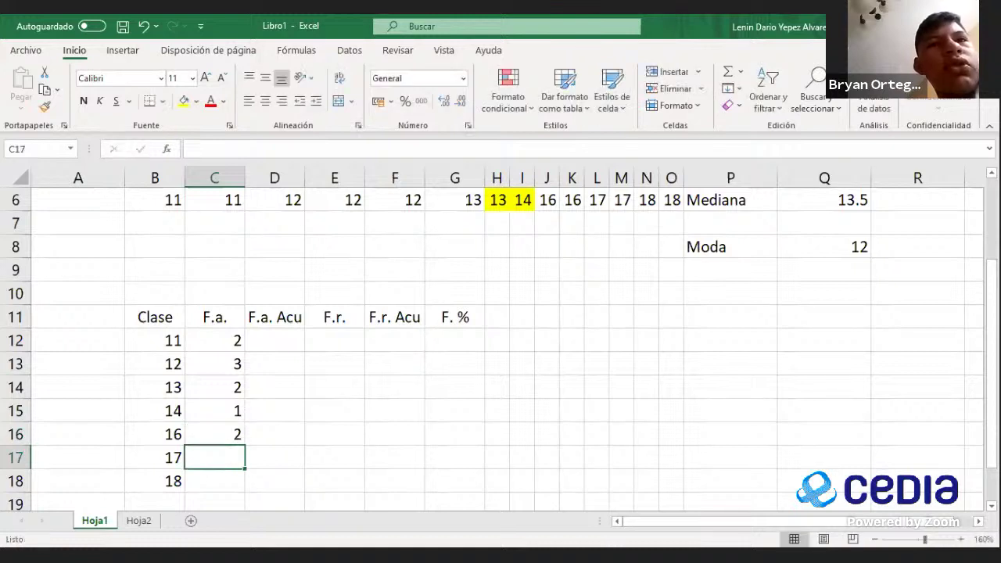
text(2)
key(Return)
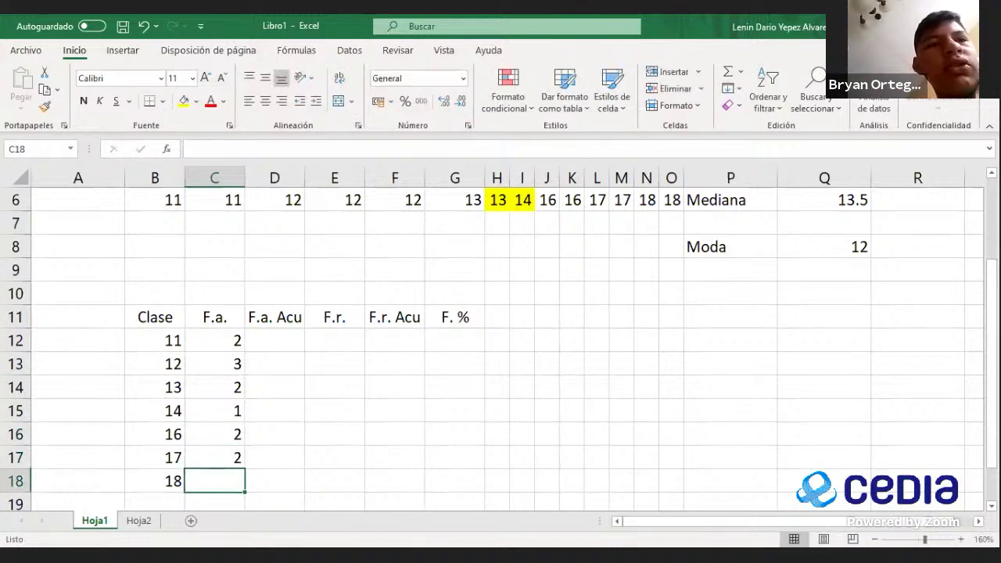
text(2)
key(Return)
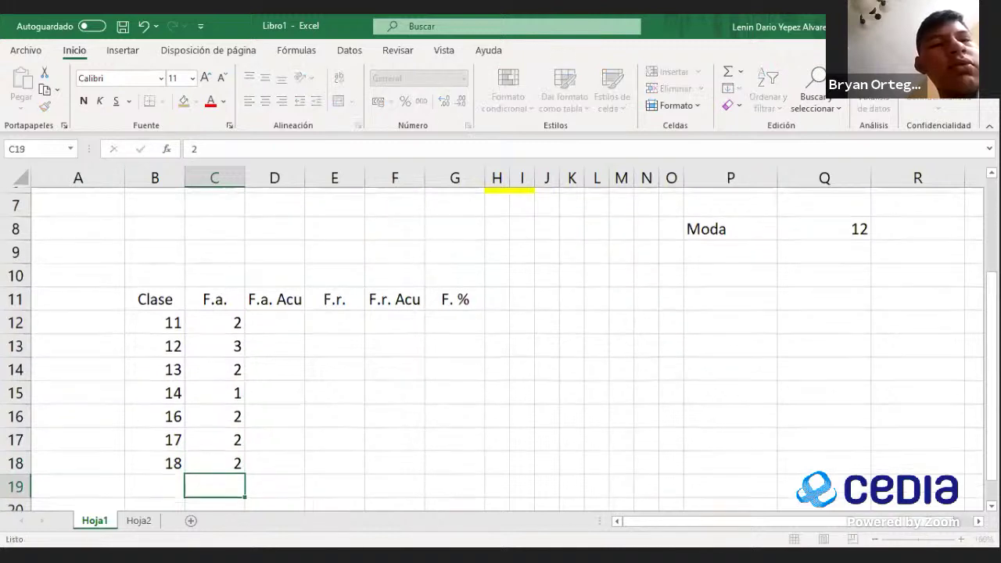
Step: Sum the absolute frequencies in C19 with the formula =SUMA(C12:C18)
text(=)
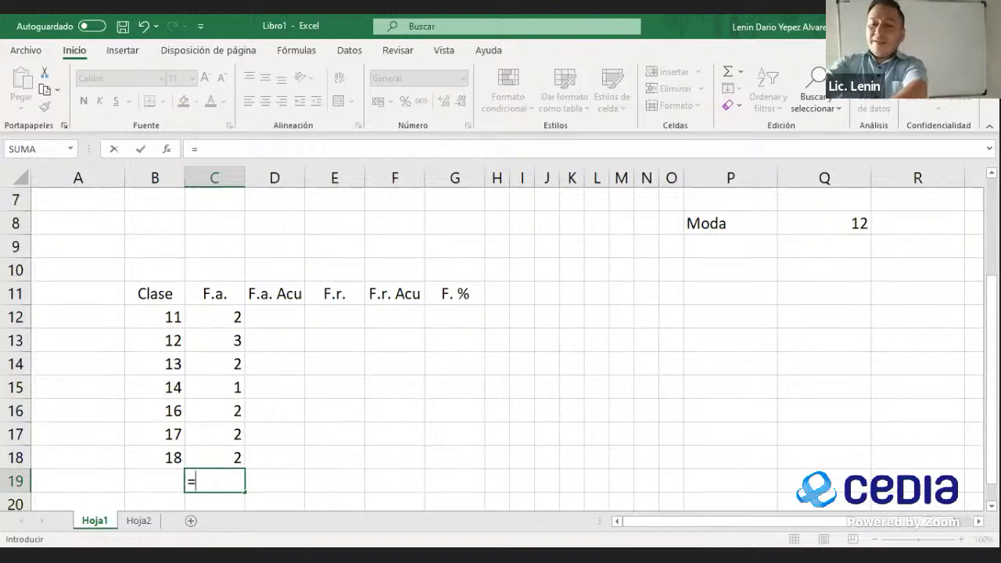
text(s)
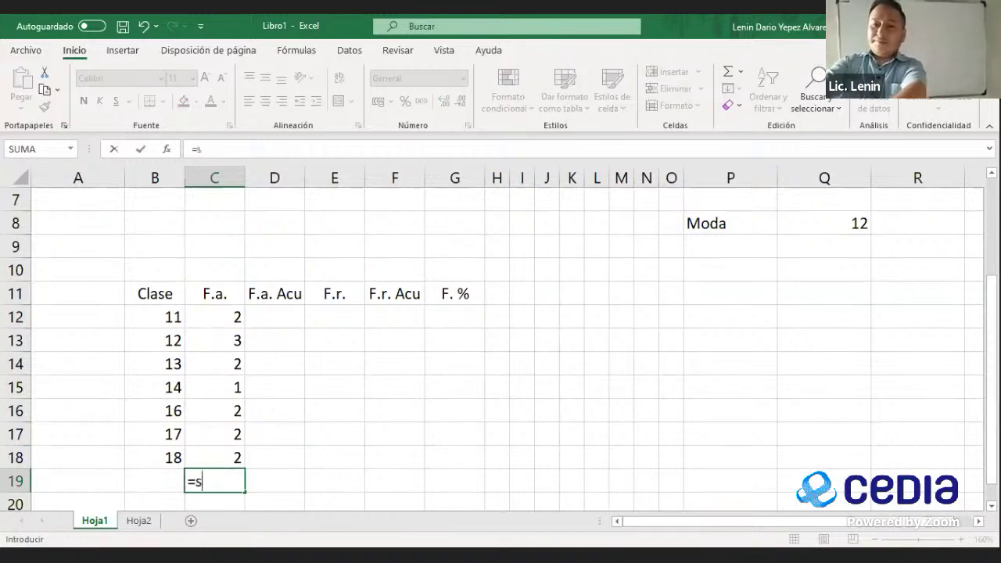
text(um)
key(Tab)
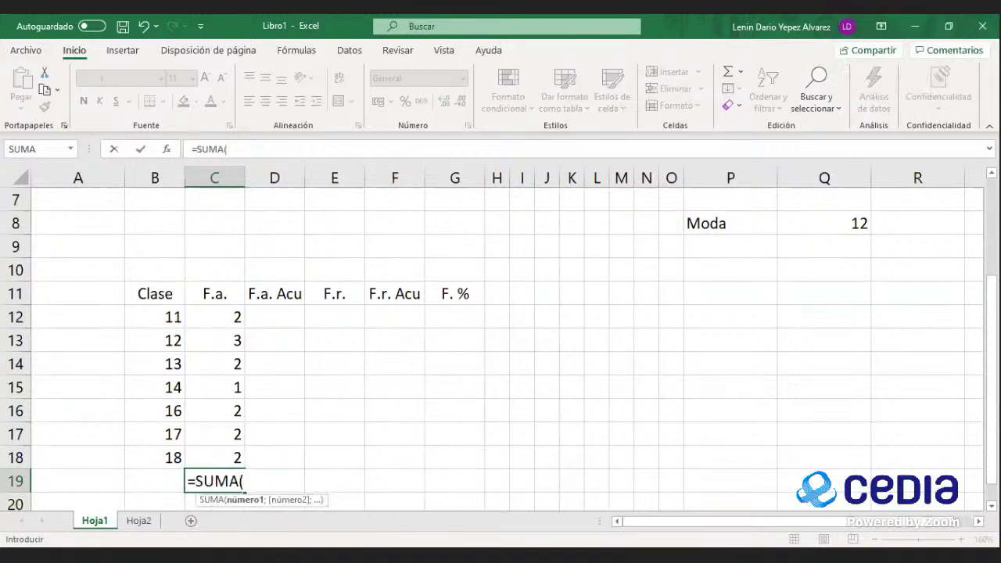
key(Up)
key(Up)
key(Up)
key(Up)
key(Up)
key(Up)
key(Up)
key(Up)
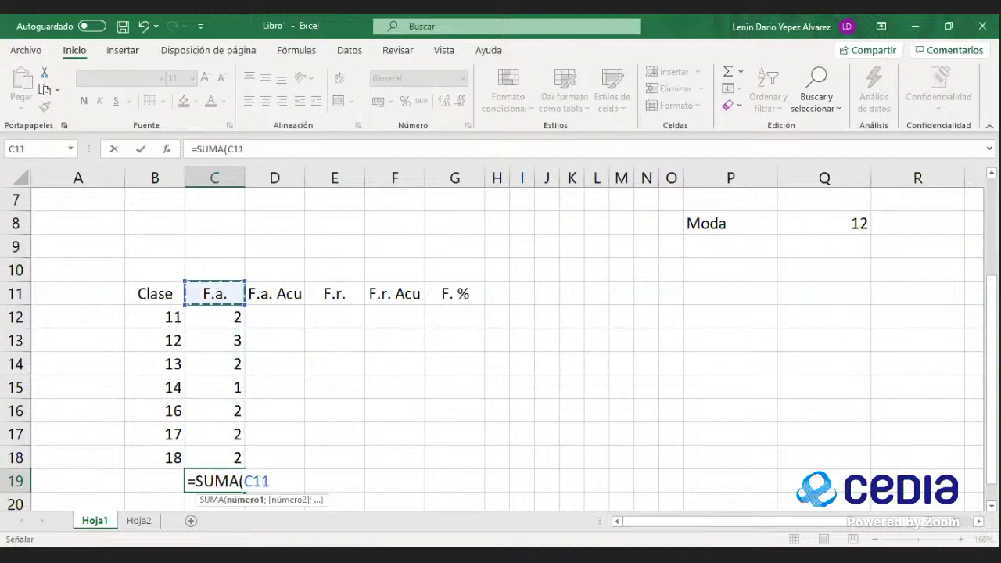
key(Down)
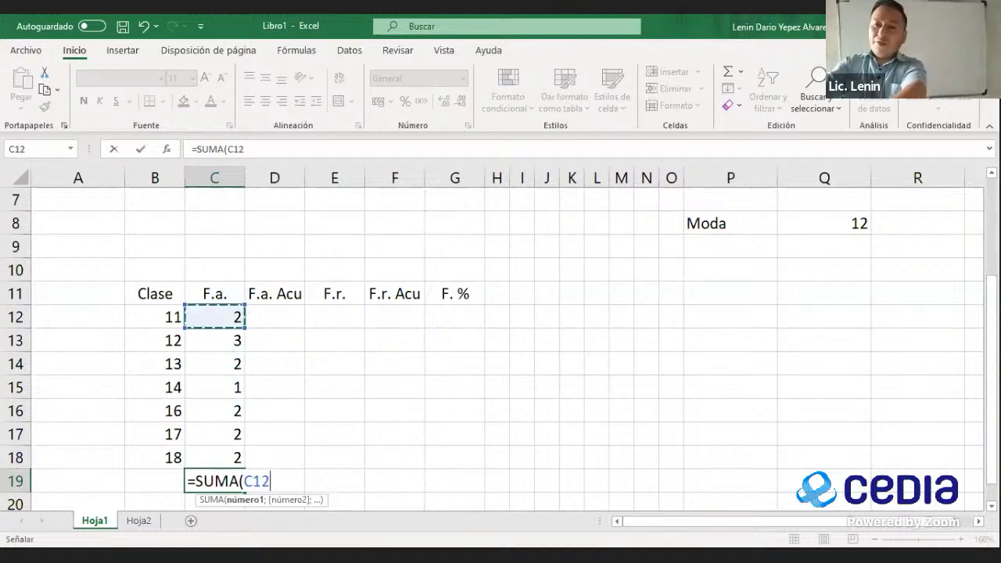
key(shift+Down)
key(shift+Down)
key(shift+Down)
key(shift+Down)
key(shift+Down)
key(shift+Down)
key(Return)
key(Up)
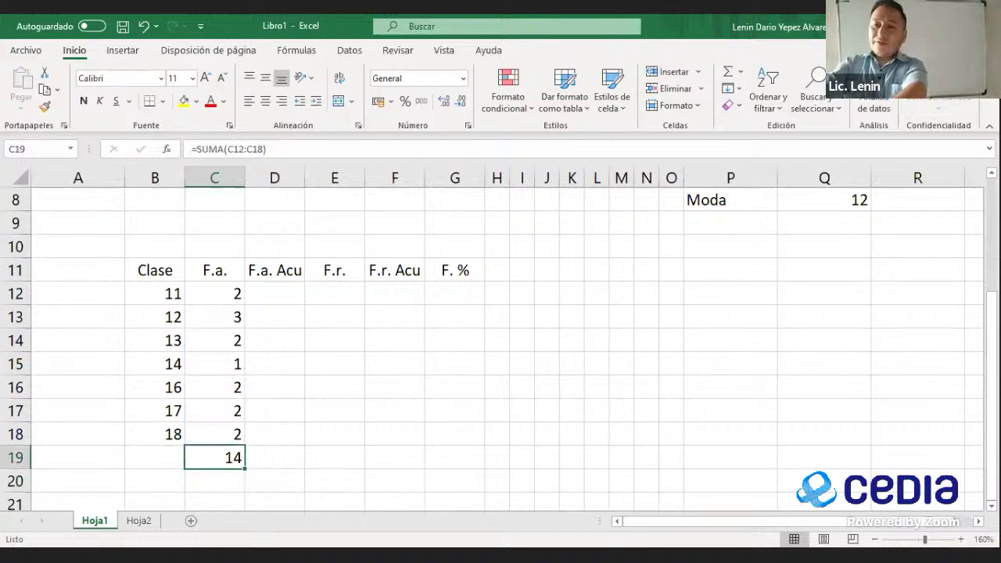
Step: Label the sum row by entering Total in B19
click(155, 458)
text(To)
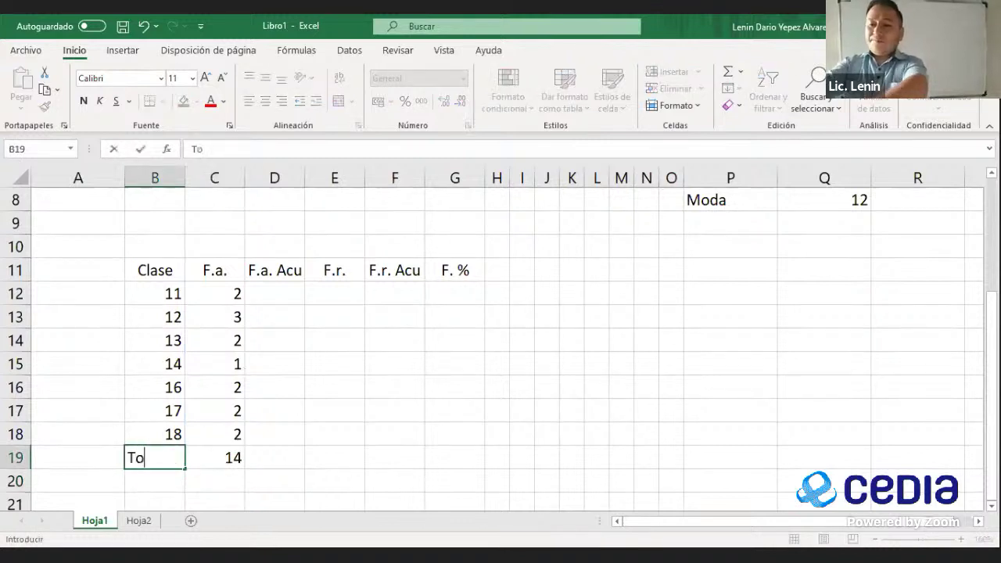
text(tal)
key(Right)
Step: Enter the formula =C12 in D12 as the first cumulative absolute frequency
key(Right)
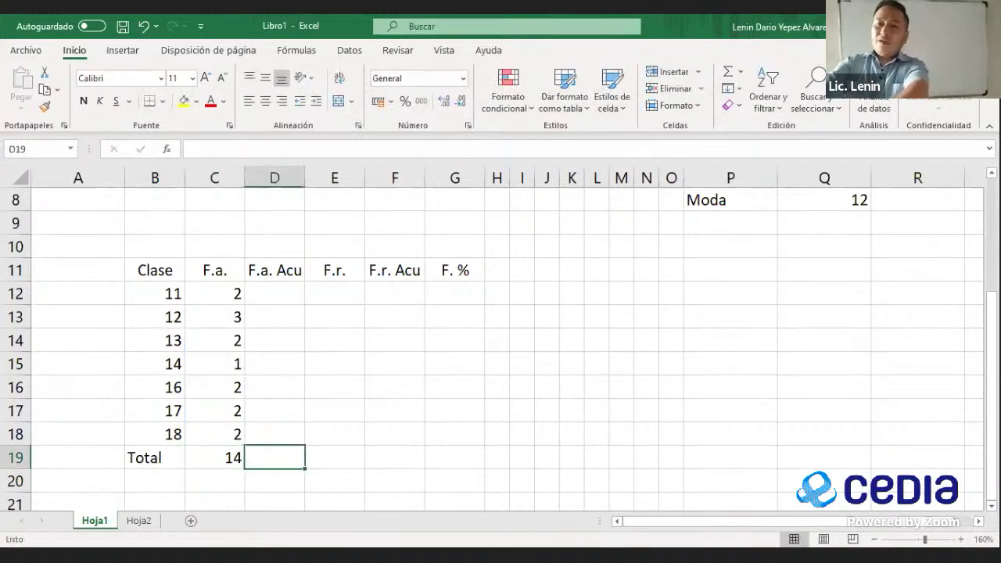
key(Up)
key(Up)
key(Up)
key(Up)
key(Up)
key(Up)
key(Up)
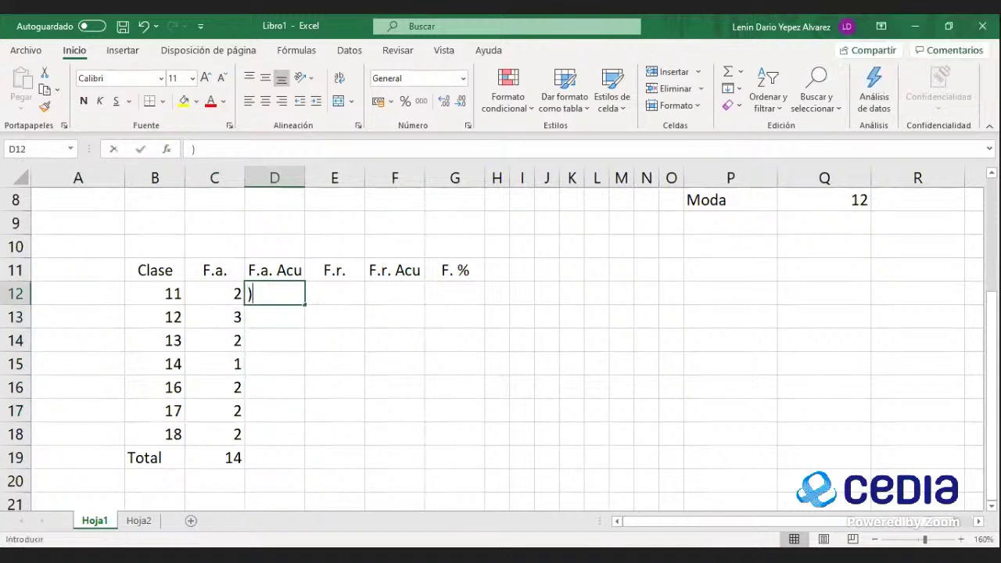
text(=)
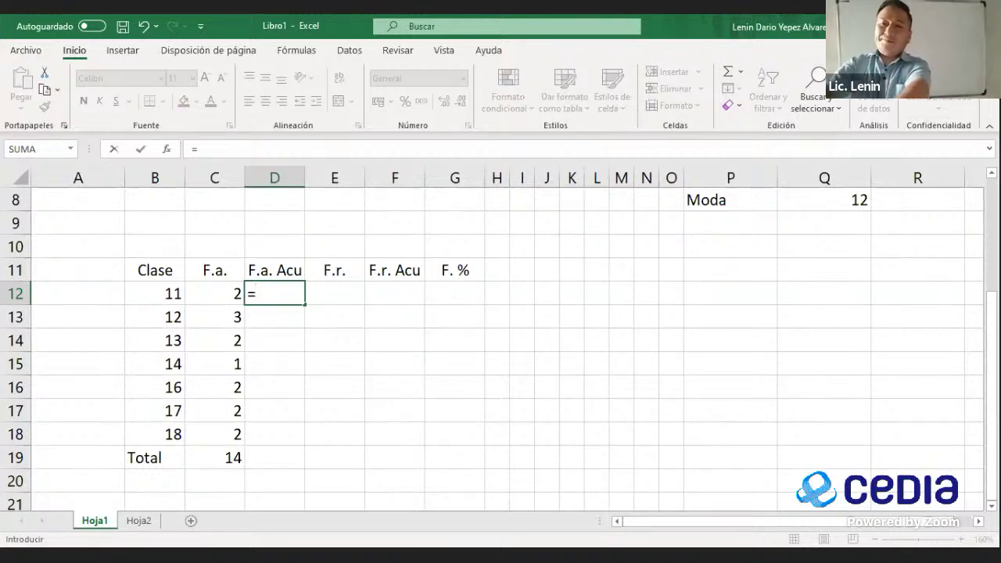
click(214, 293)
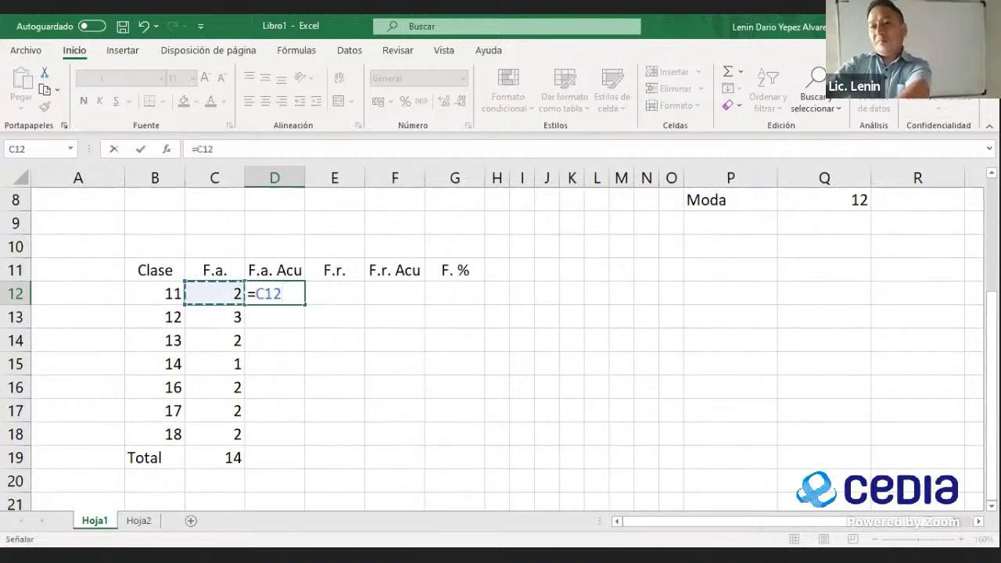
key(Return)
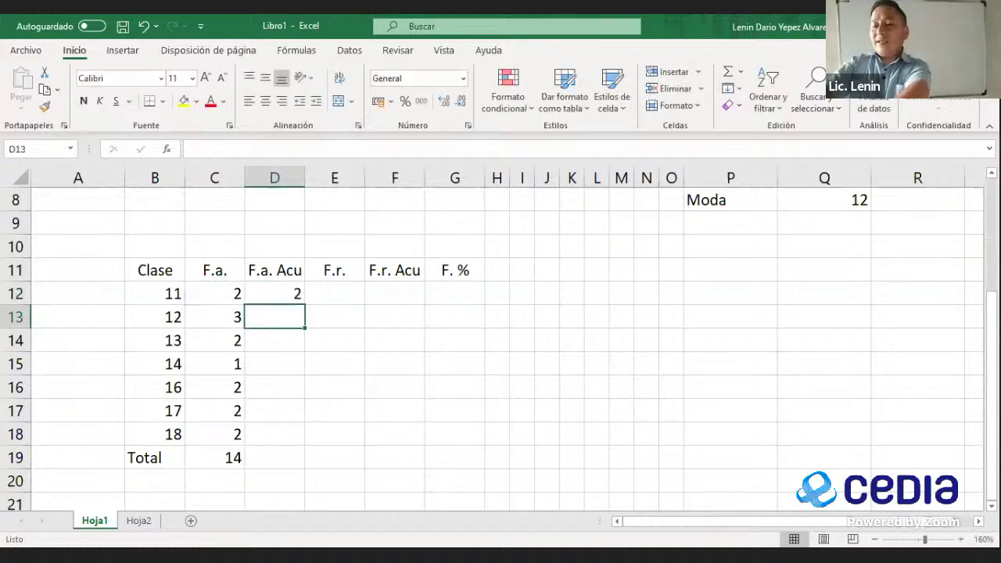
Step: Enter the formula =D12+C13 in D13 for the second cumulative absolute frequency
text(()
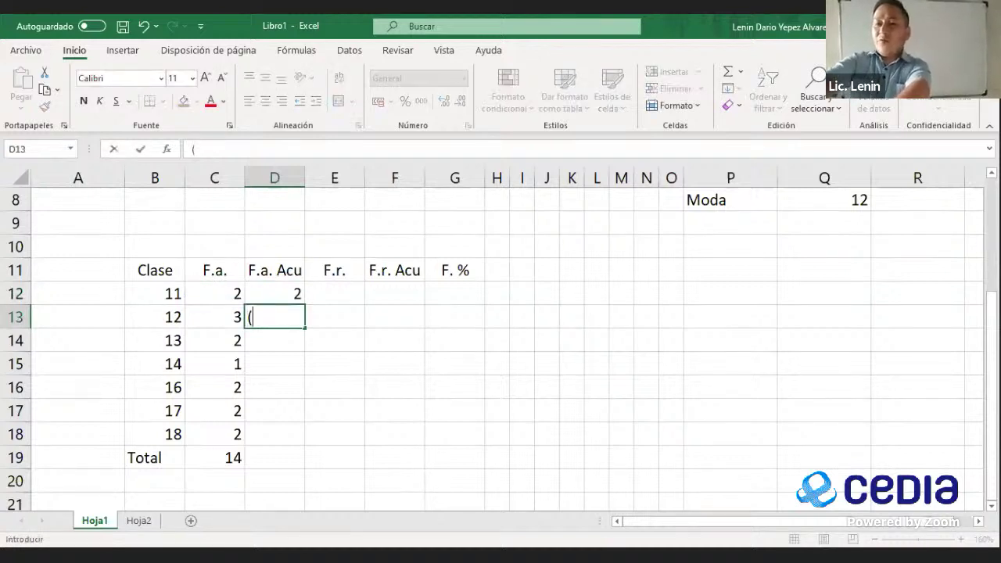
key(BackSpace)
text())
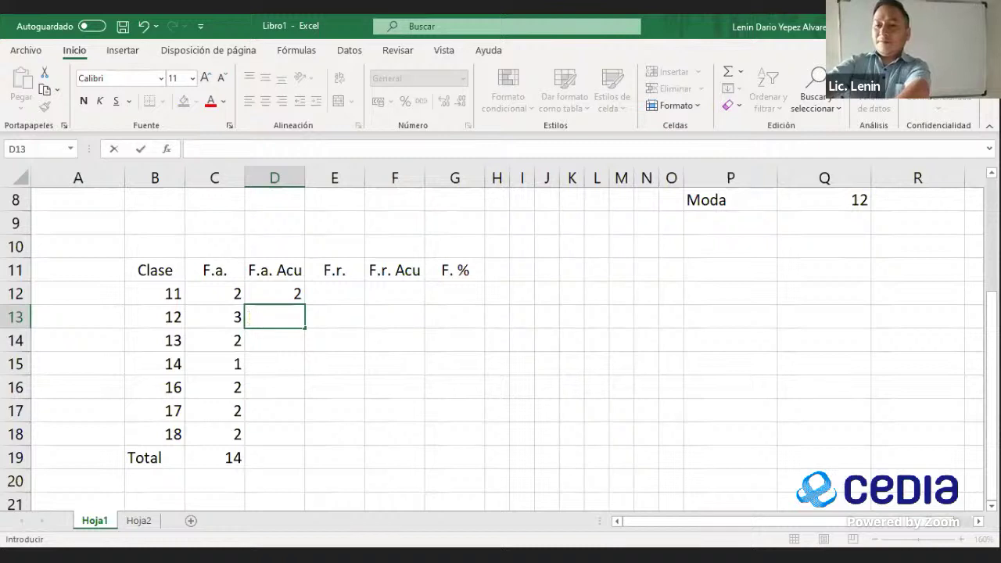
text(=)
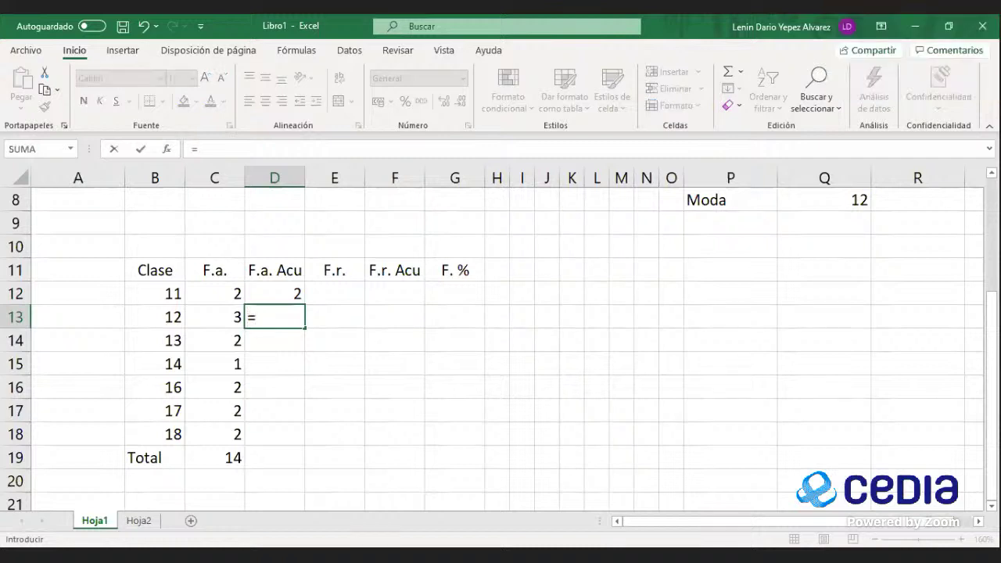
key(Up)
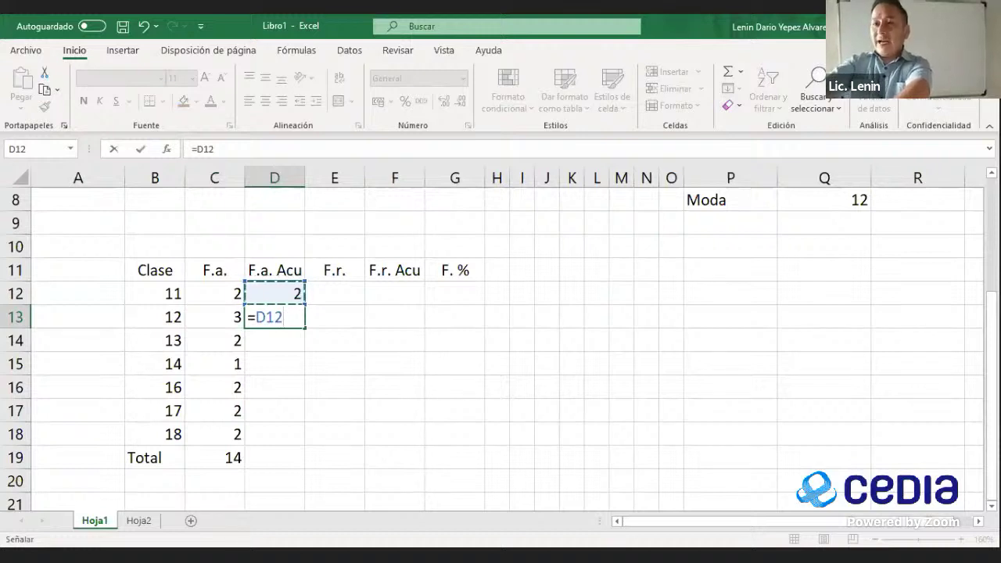
text(+)
key(Left)
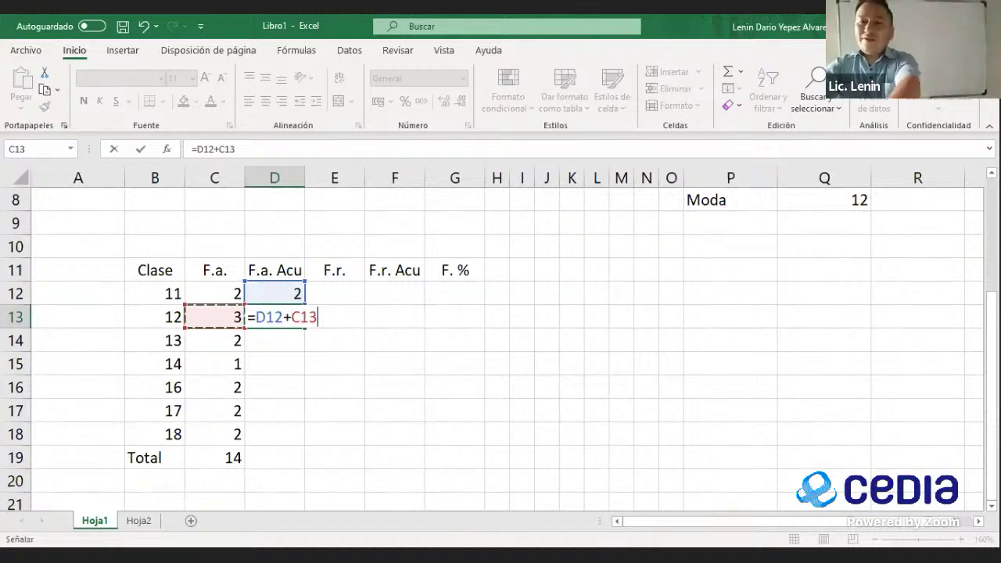
key(Return)
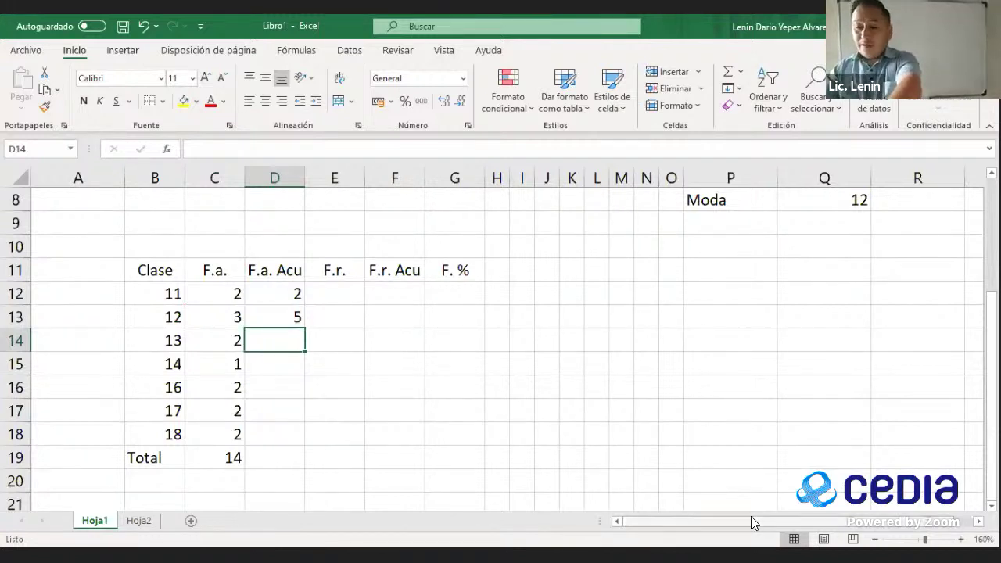
Step: Fill the cumulative absolute frequency formula from D13 down to D18
click(290, 318)
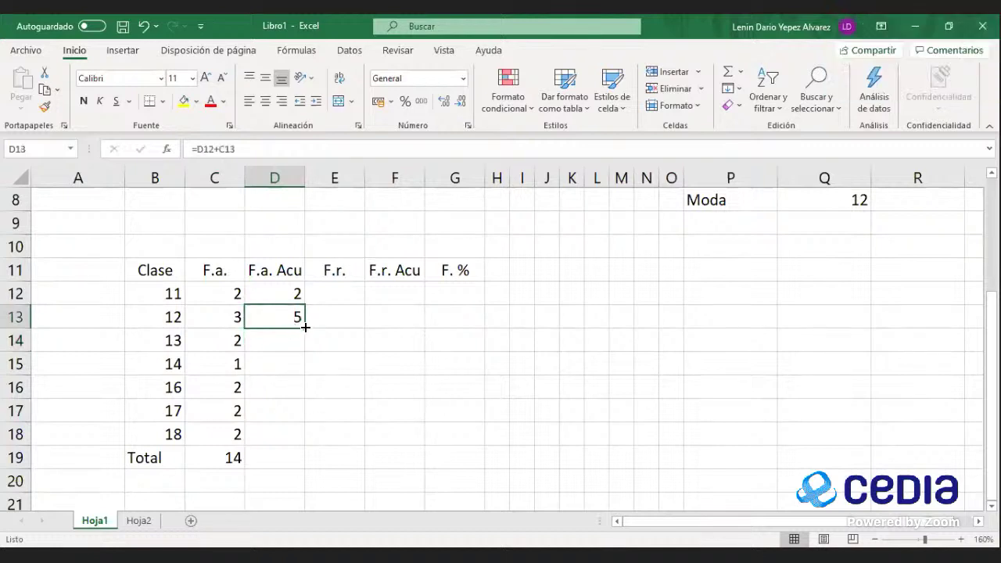
drag(305, 327, 306, 452)
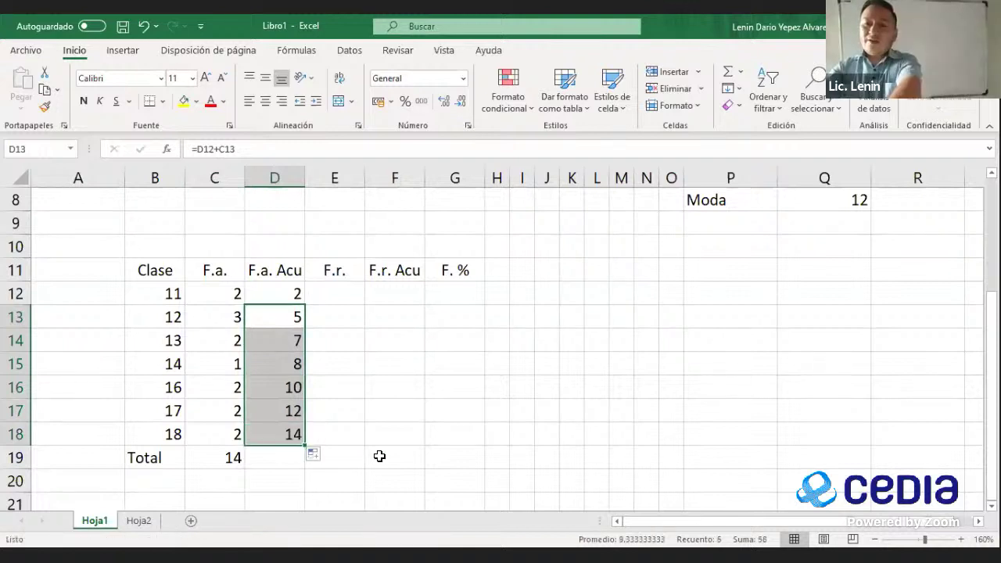
click(380, 456)
Step: Enter the formula =C12/$C$19 in E12 for the first relative frequency, with an absolute reference to the total
click(330, 296)
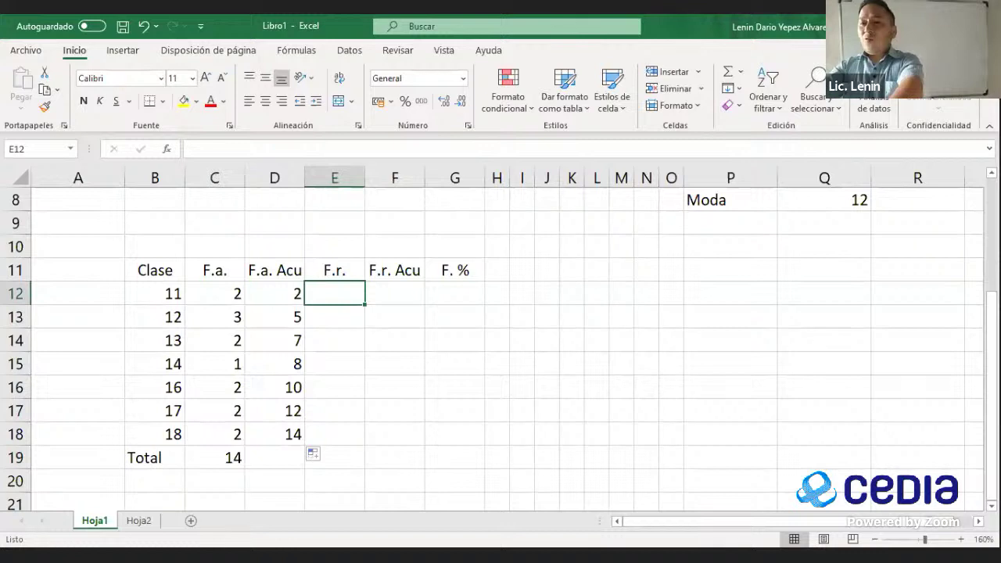
text(')
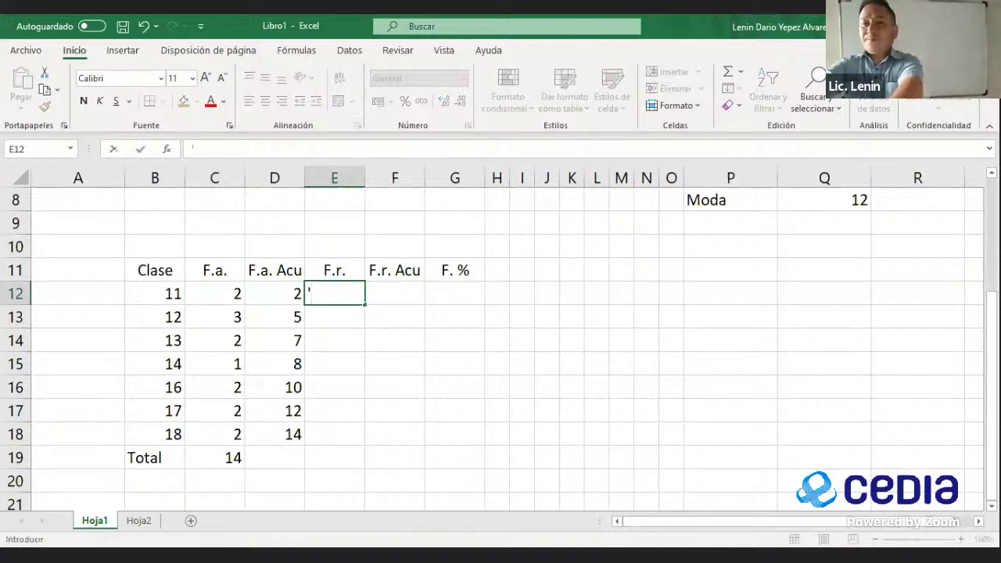
key(BackSpace)
text(0)
key(BackSpace)
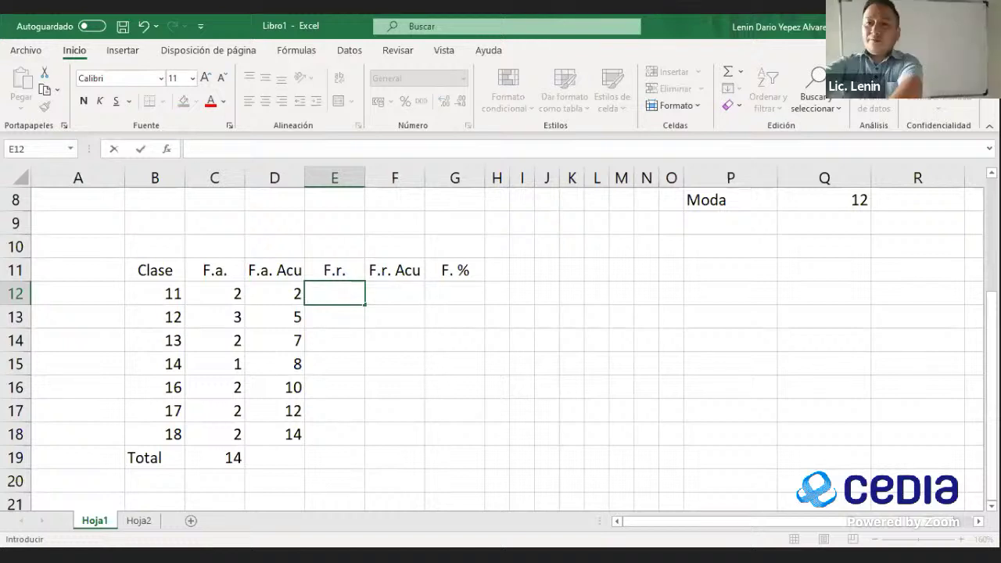
text(=)
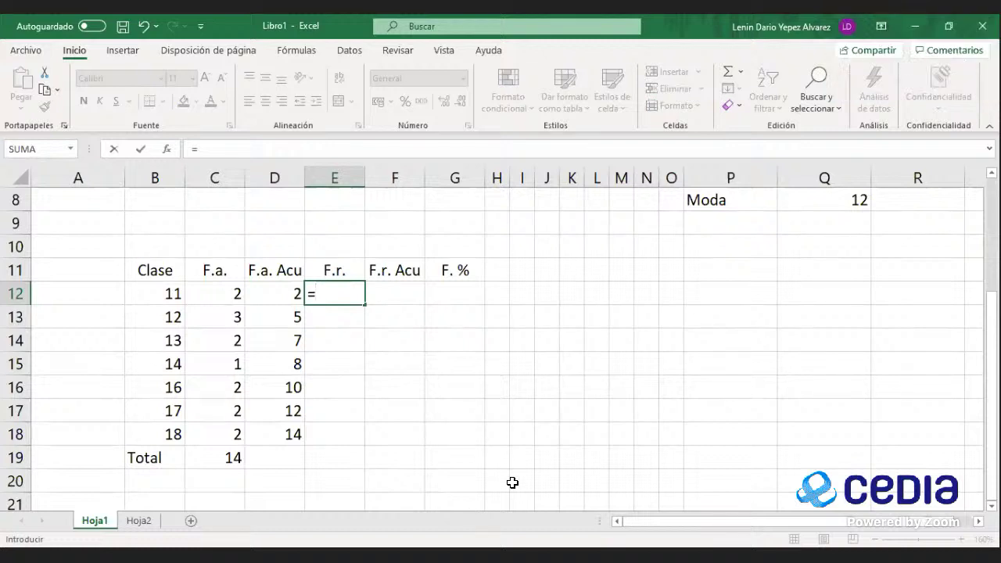
click(212, 288)
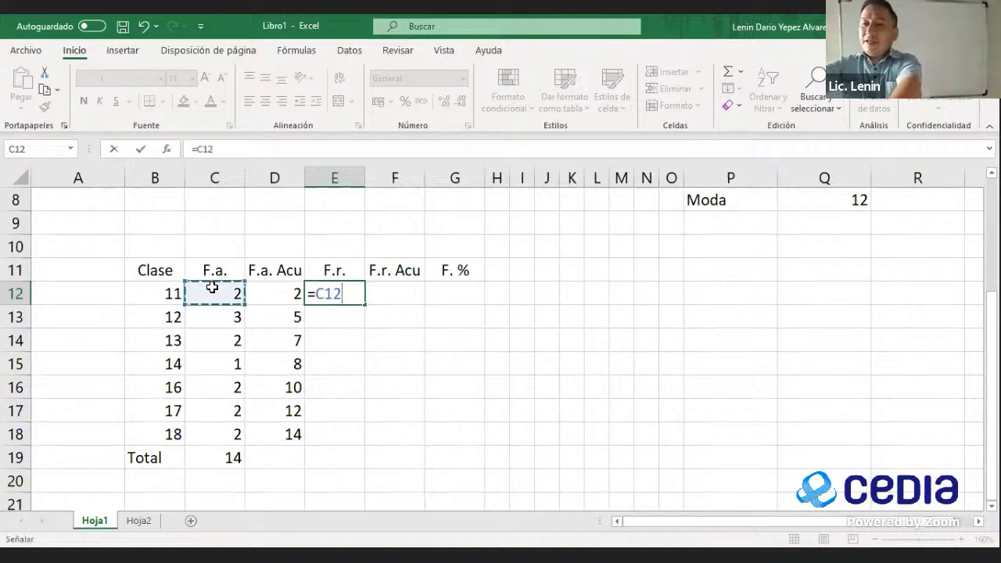
text(/)
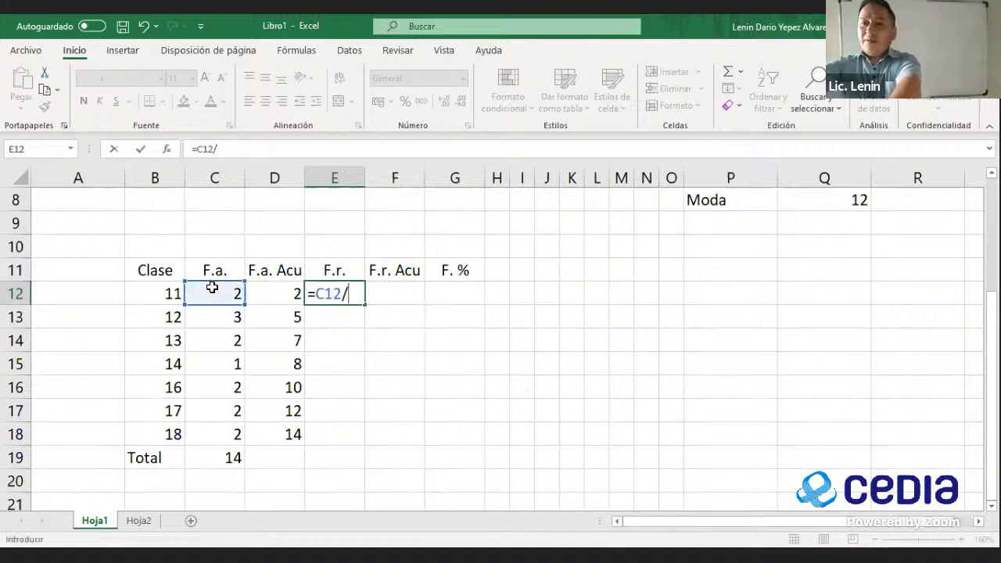
click(223, 452)
key(F4)
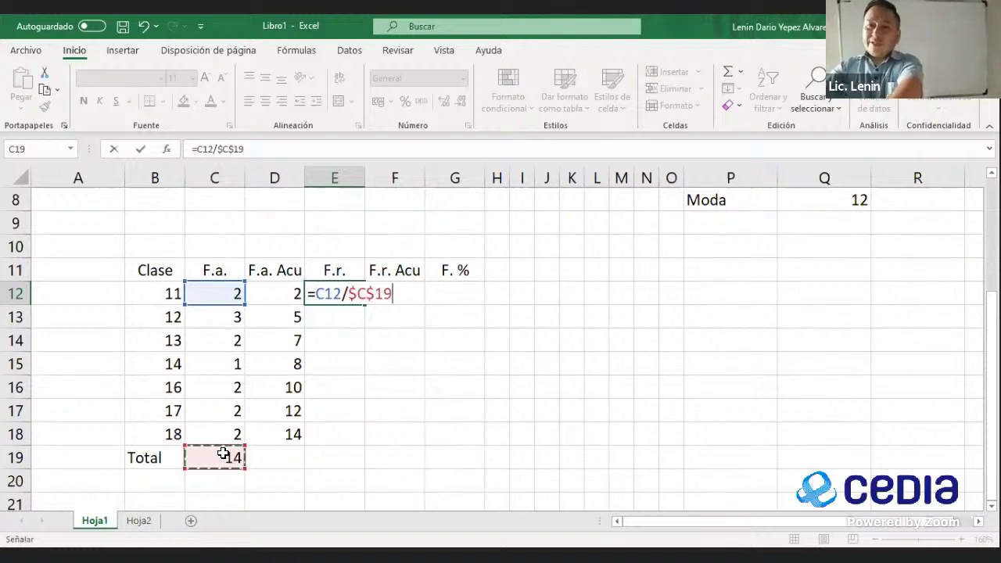
key(Return)
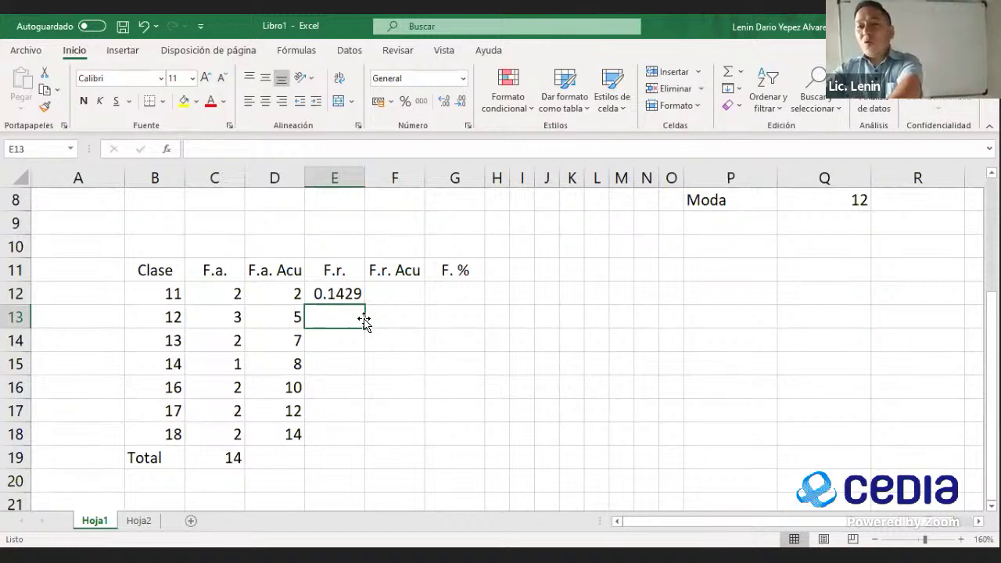
Step: Fill the relative frequency formula from E12 down to E18 and check the copied formulas
click(347, 294)
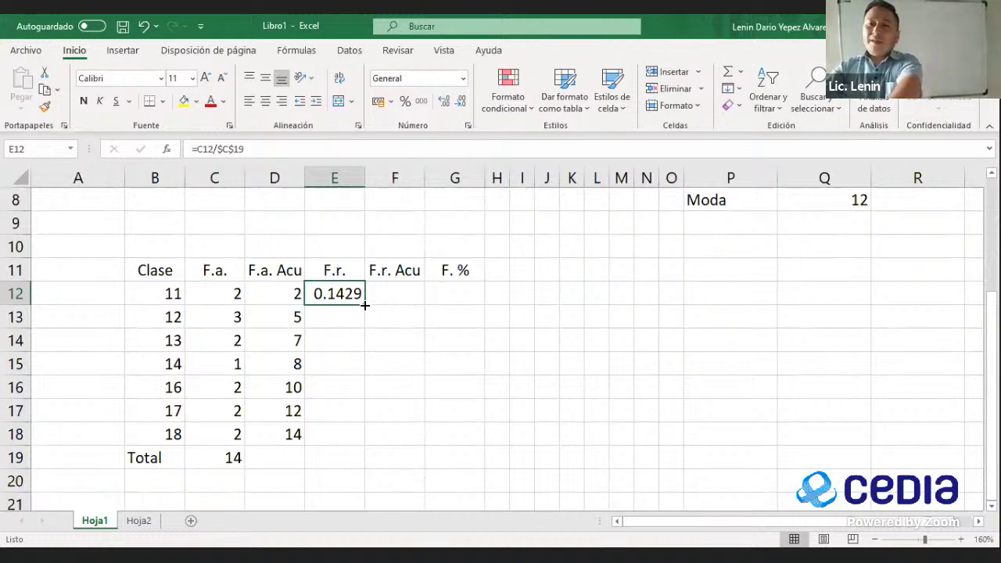
drag(364, 306, 366, 306)
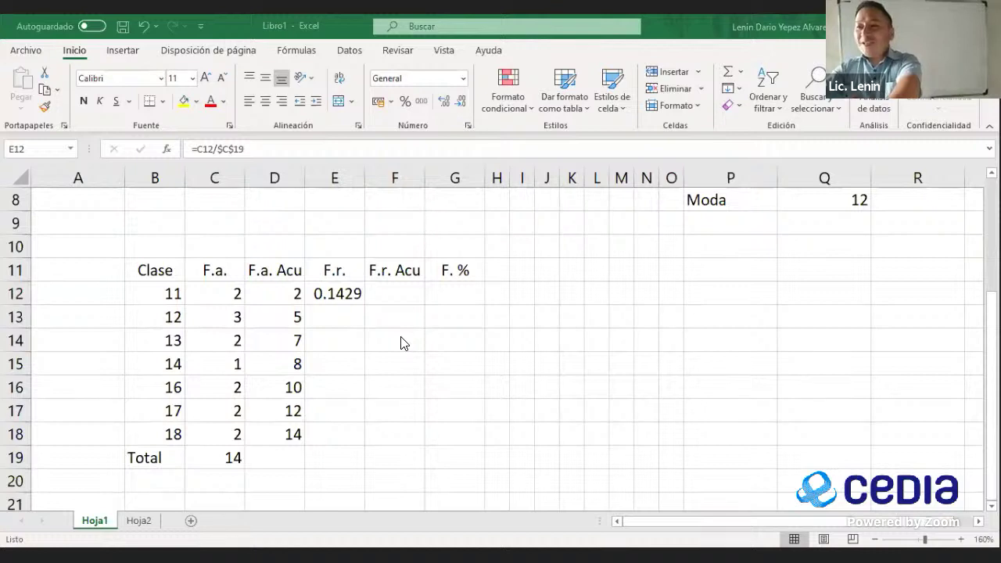
click(335, 293)
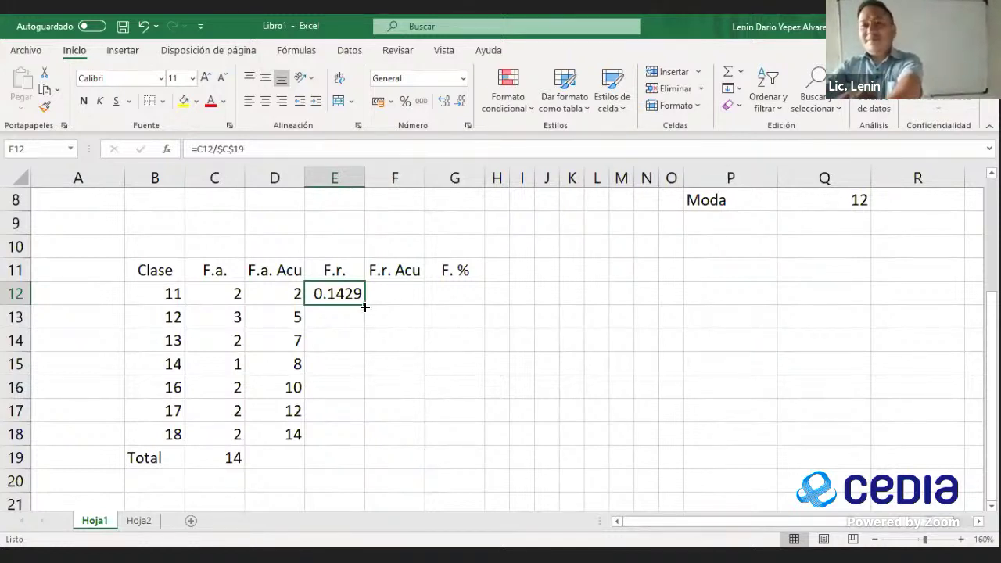
drag(365, 307, 365, 444)
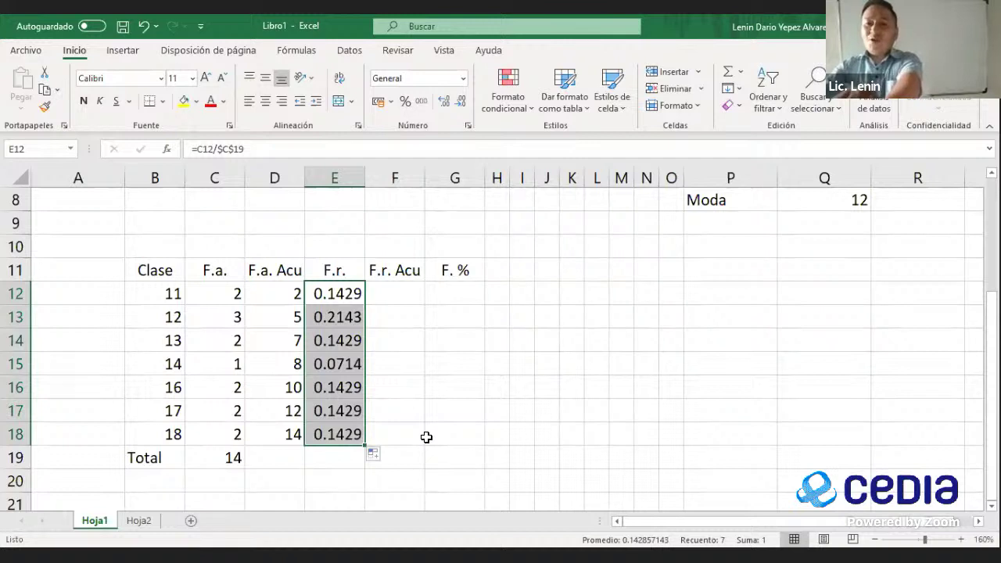
click(343, 317)
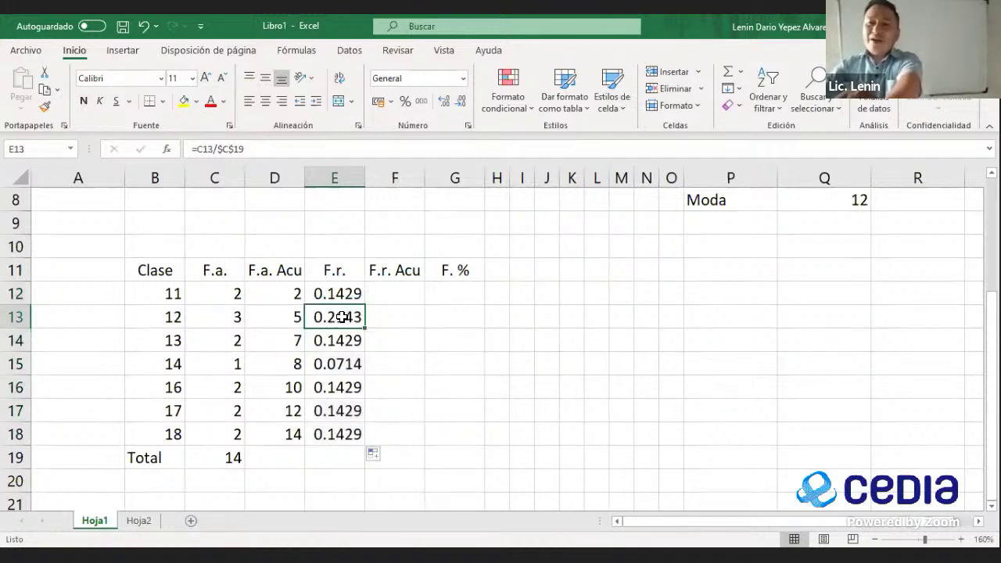
click(233, 386)
click(360, 386)
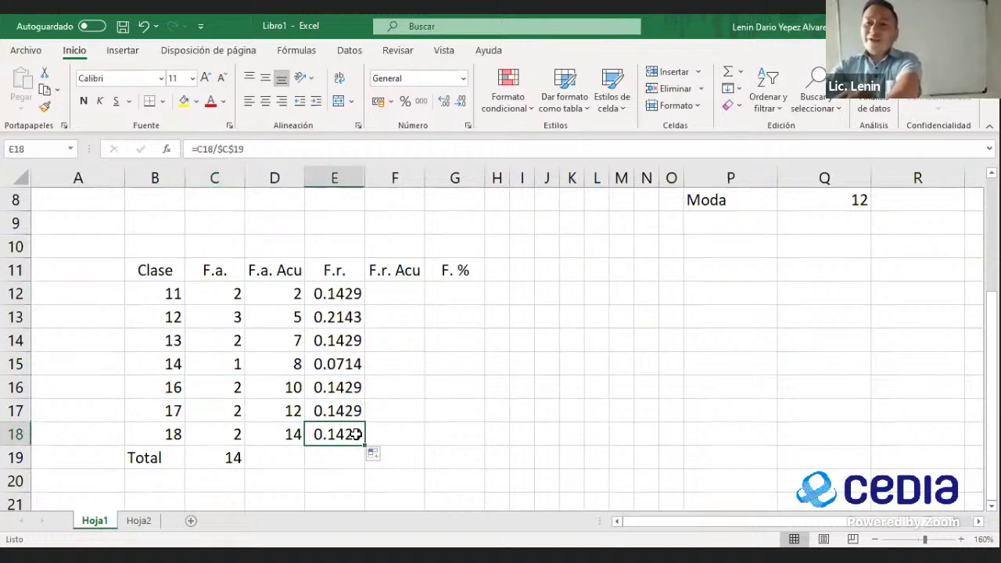
Step: Extend the sum formula from C19 across to E19 and clear the unneeded total in D19
click(241, 459)
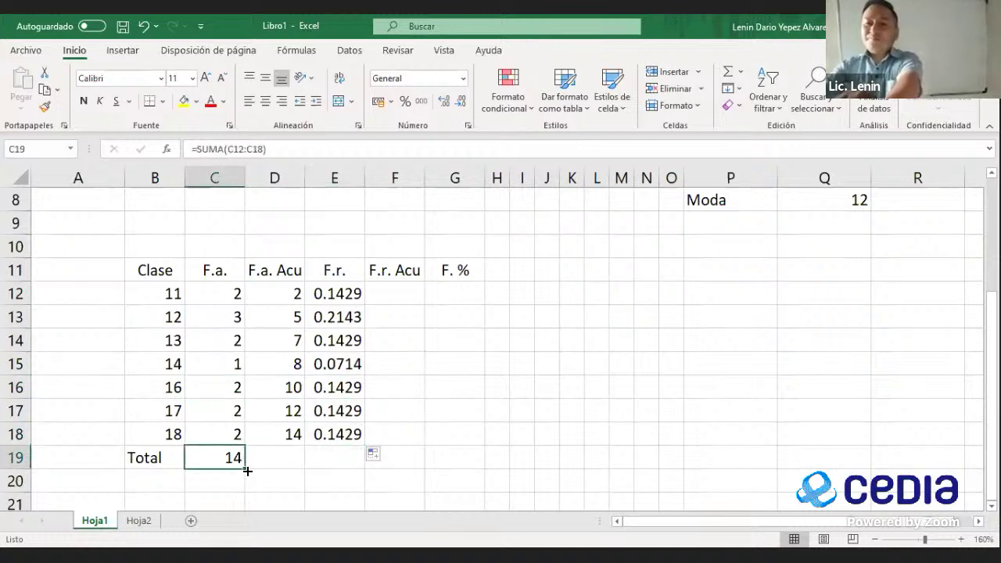
drag(244, 469, 332, 471)
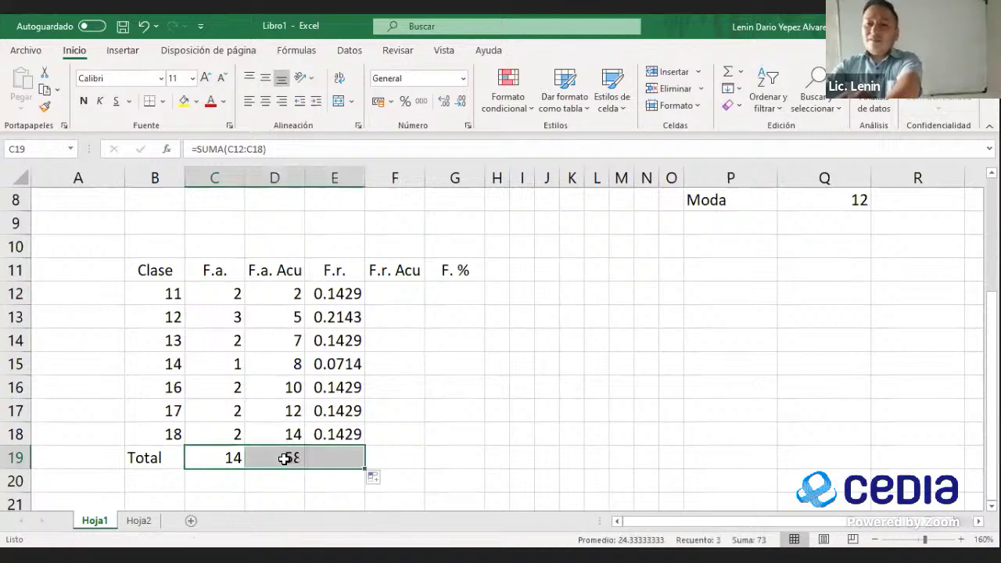
click(283, 459)
key(Delete)
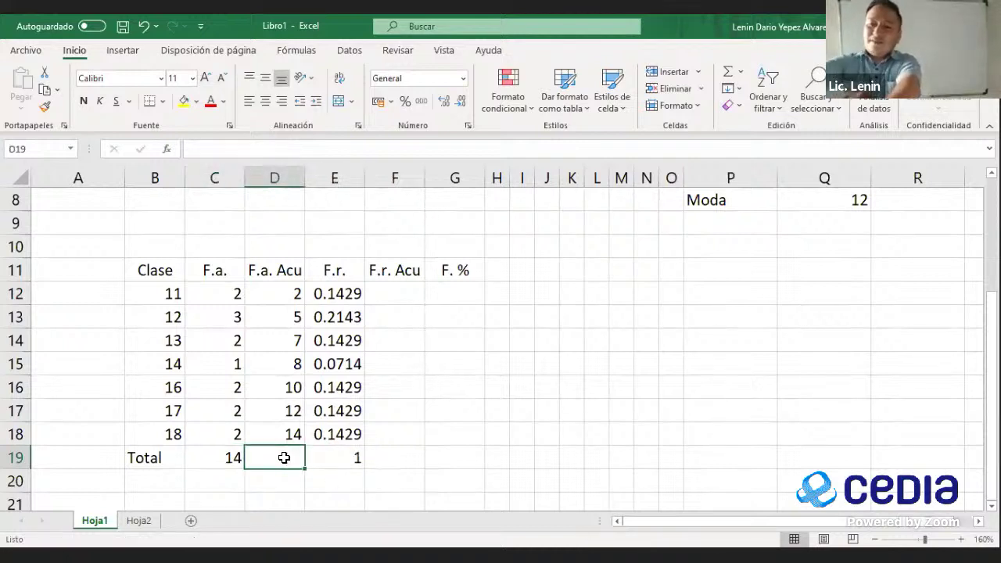
Step: Examine the total in E19 and the relative frequencies above it in column E
click(335, 453)
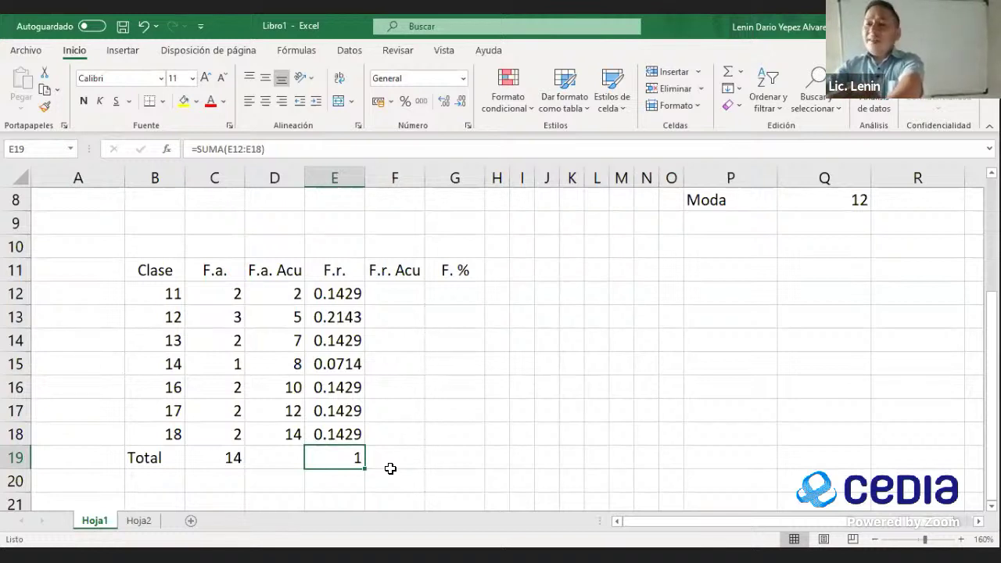
click(355, 432)
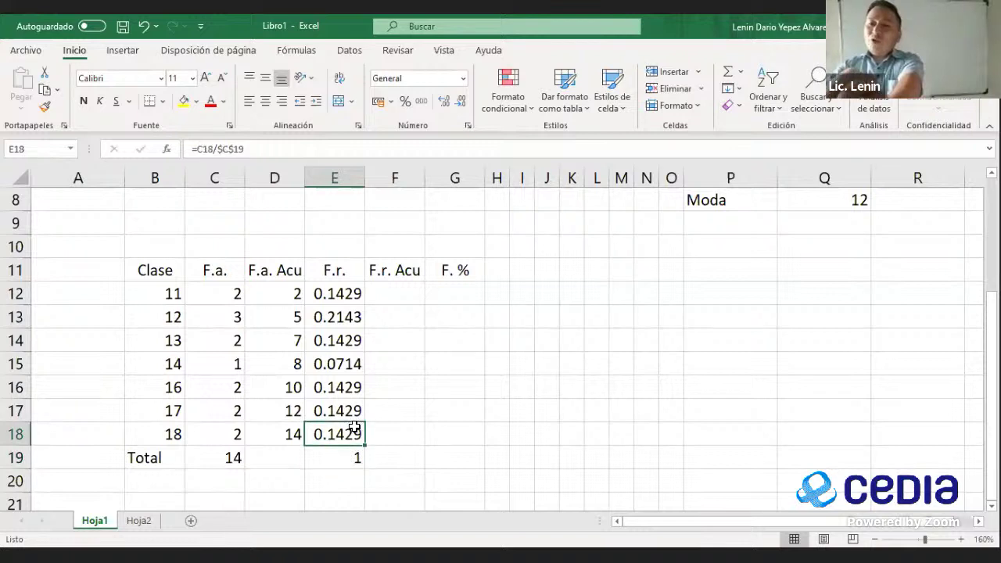
click(351, 409)
click(355, 388)
click(357, 347)
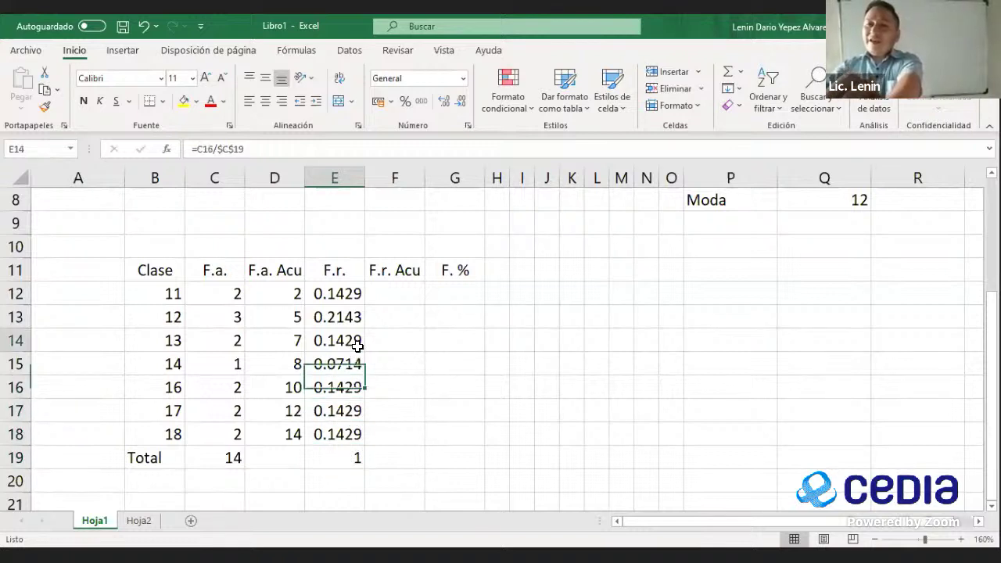
click(358, 313)
click(351, 459)
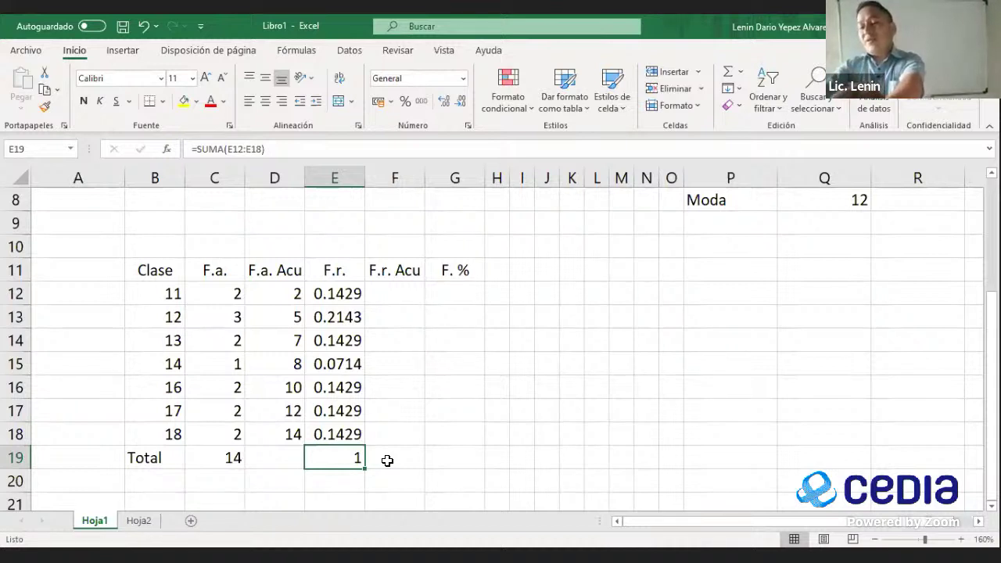
Step: Copy the formula from D12 into F12 as the first cumulative relative frequency
click(414, 295)
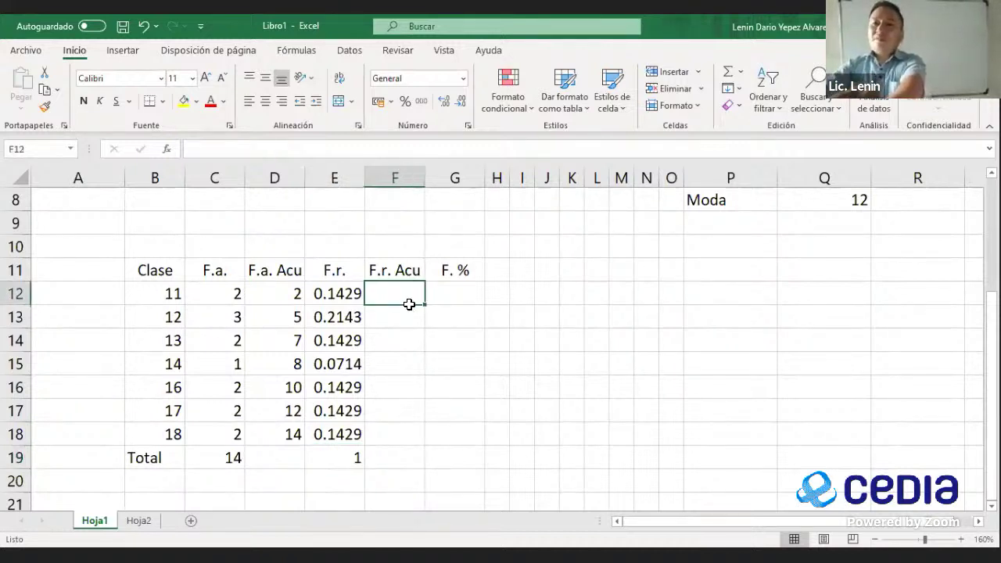
click(281, 291)
key(ctrl+c)
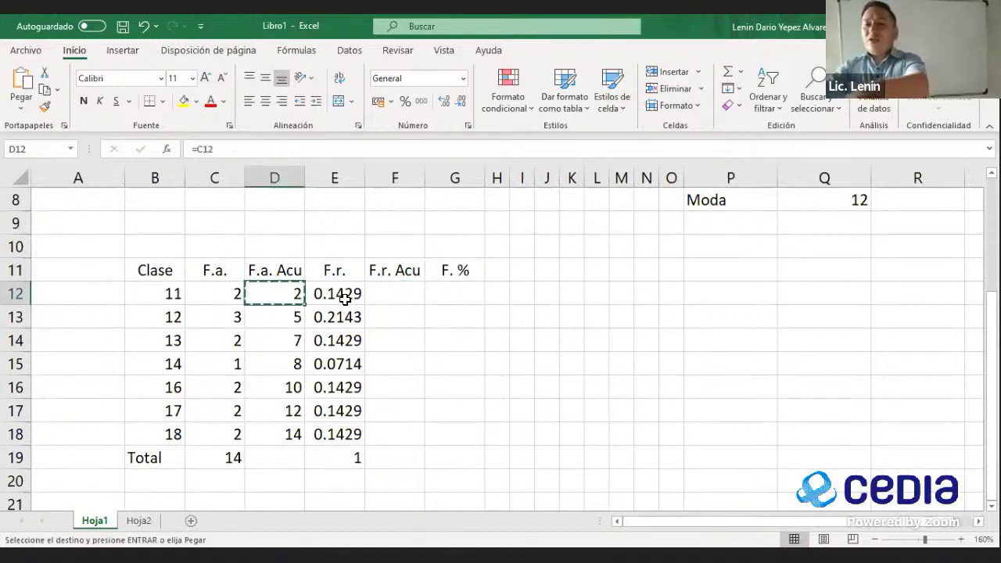
click(387, 293)
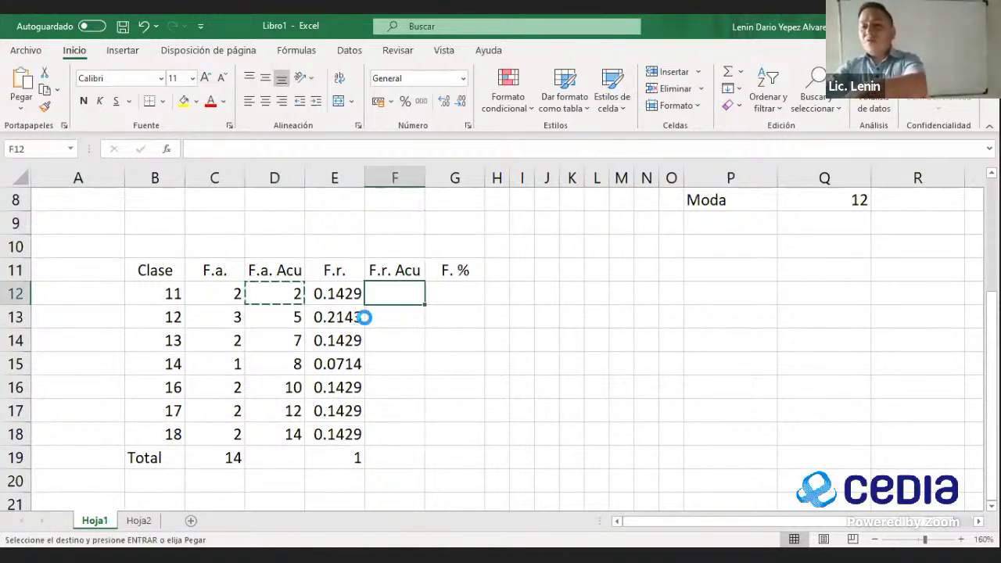
key(ctrl+v)
Step: Copy the cumulative formula from D13 into F13 and check the formula in F12
click(297, 318)
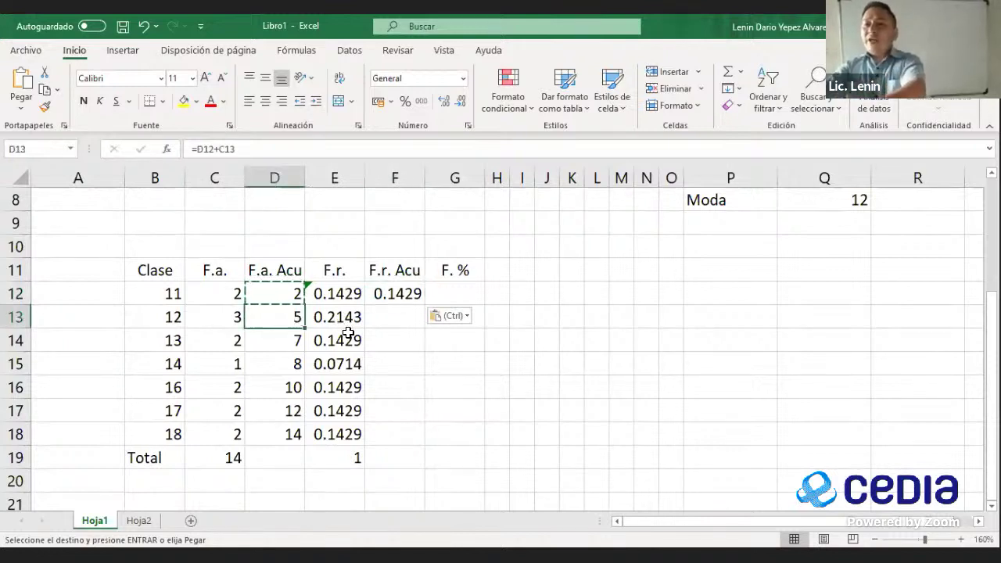
key(ctrl+c)
click(398, 321)
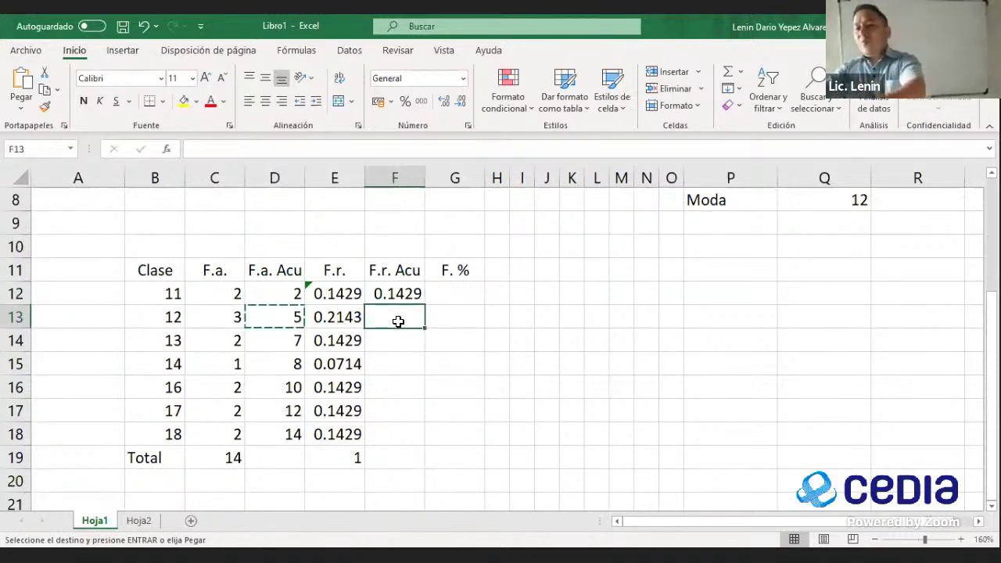
key(ctrl+v)
click(402, 291)
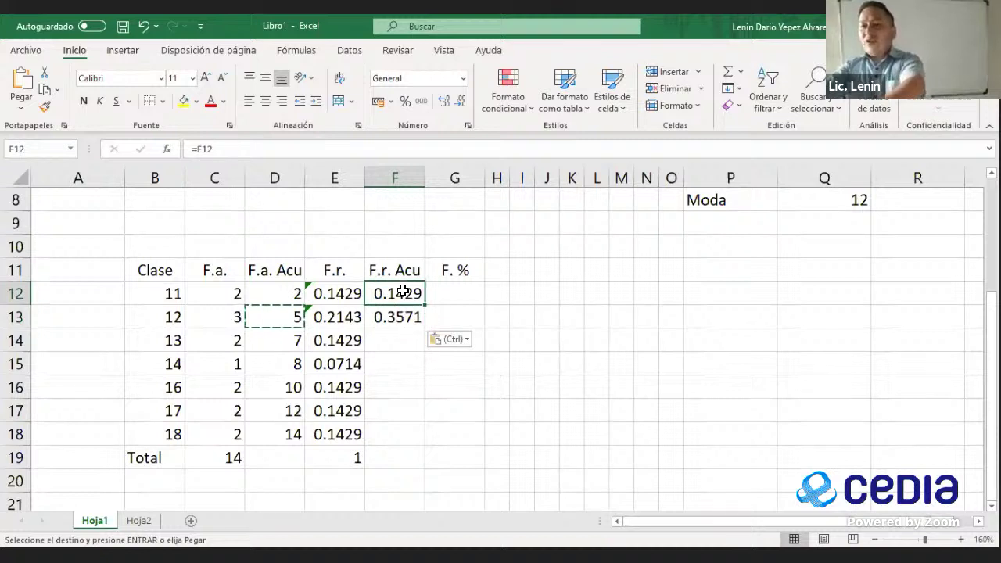
Step: Check the references behind the cumulative formula in F13 and extend it down to F14
click(343, 318)
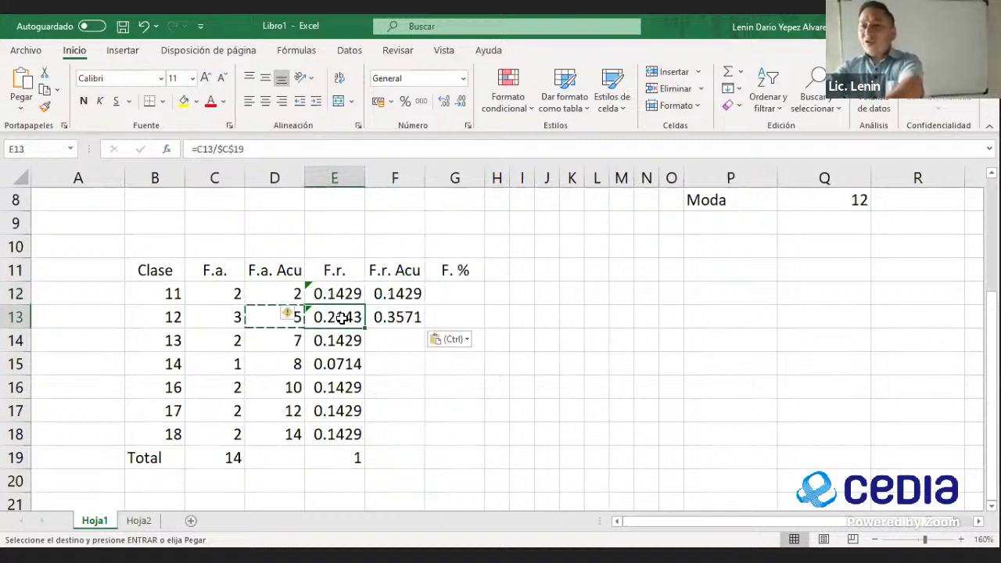
click(402, 317)
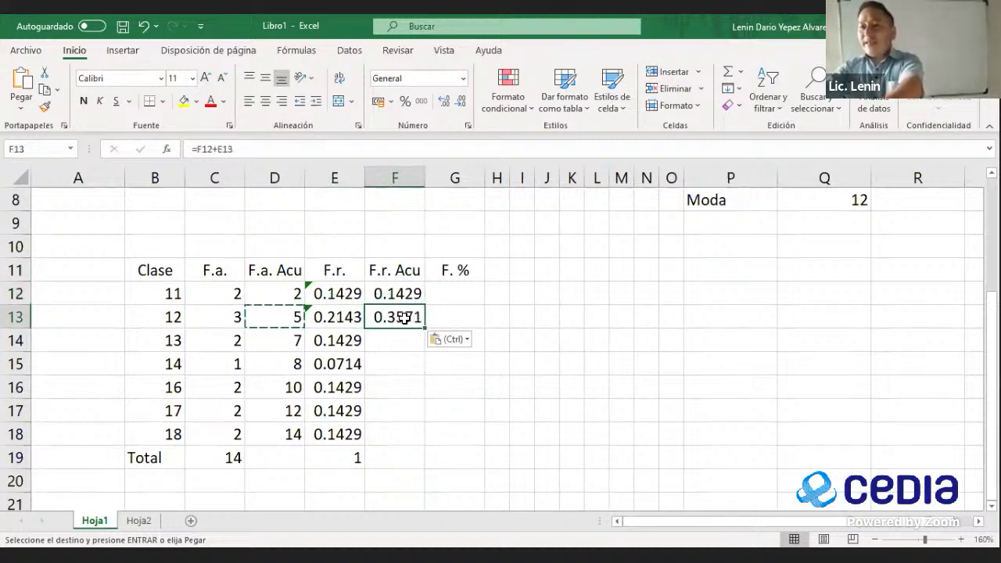
click(338, 341)
click(414, 316)
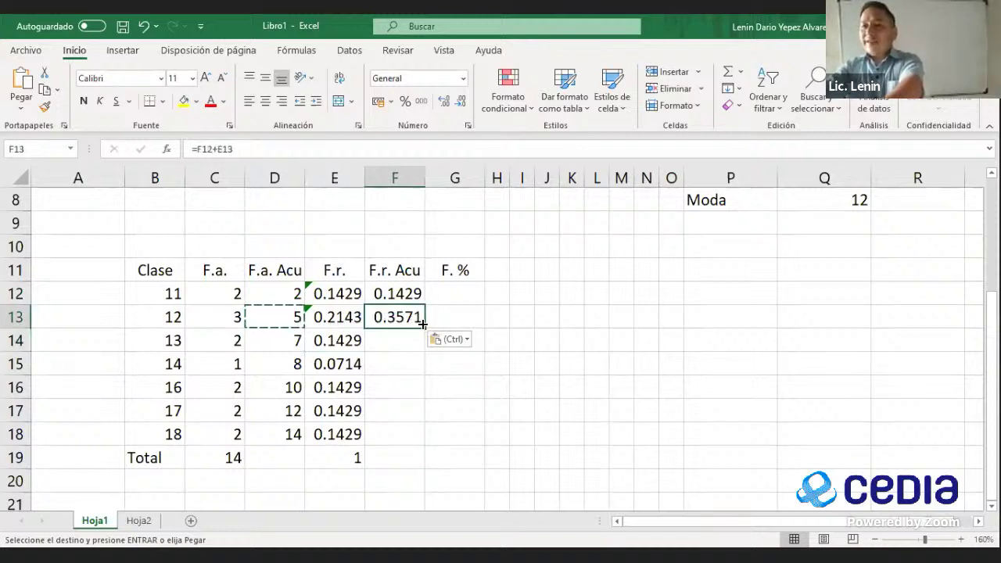
mouse_move(424, 327)
mouse_down()
mouse_move(422, 344)
mouse_move(413, 339)
mouse_up()
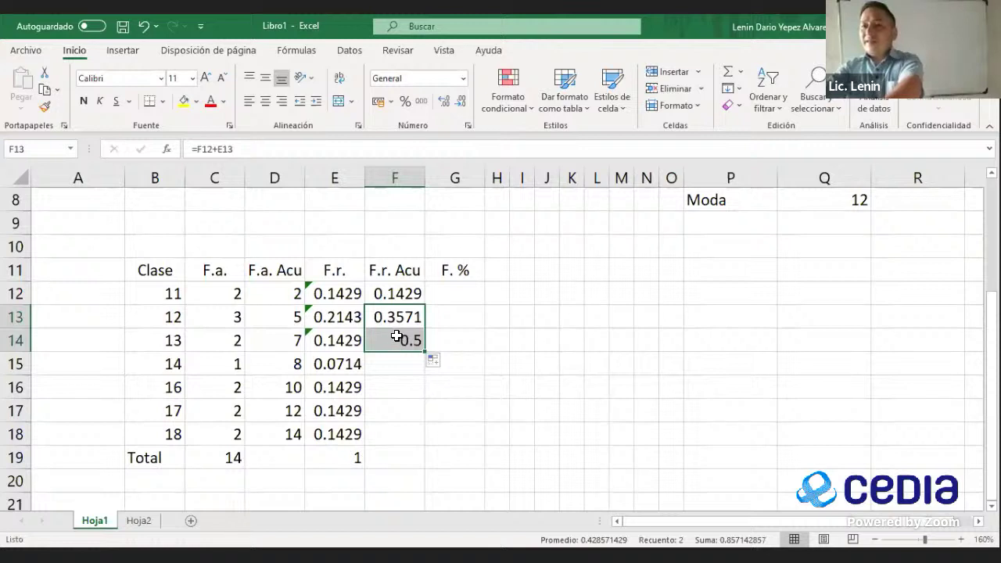
click(410, 340)
Step: Fill the cumulative relative frequency formula from F14 down to F18
click(338, 362)
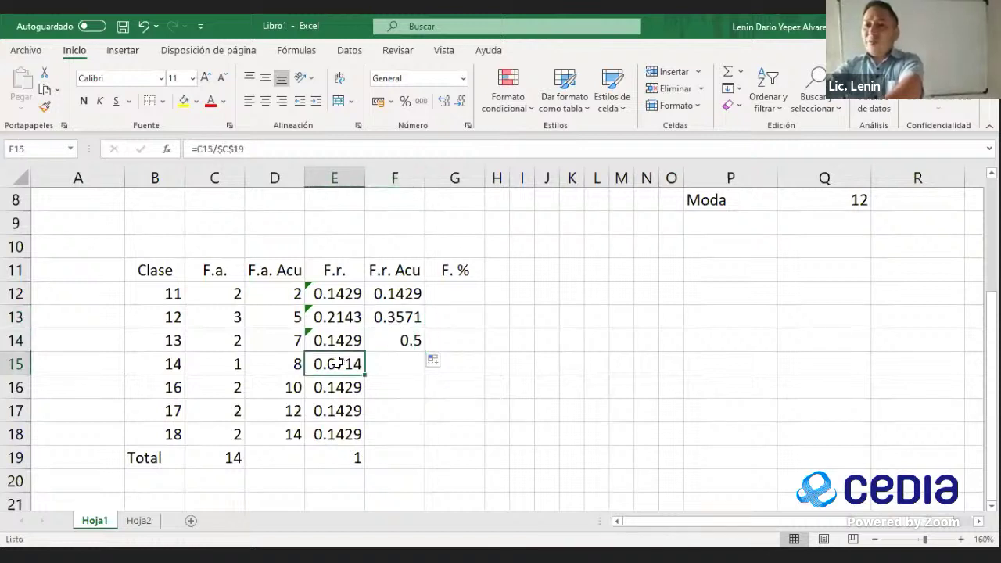
click(384, 341)
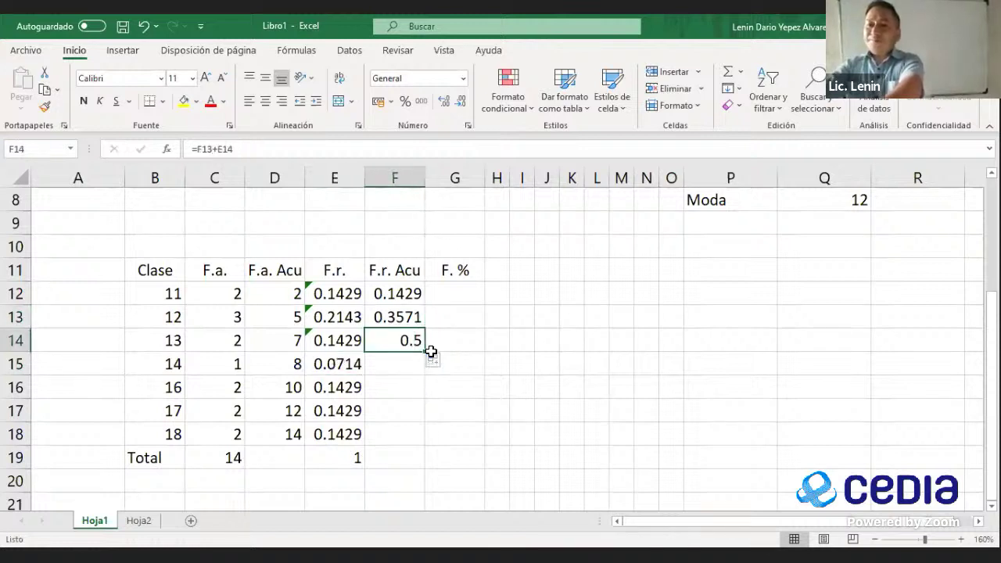
drag(426, 354, 424, 440)
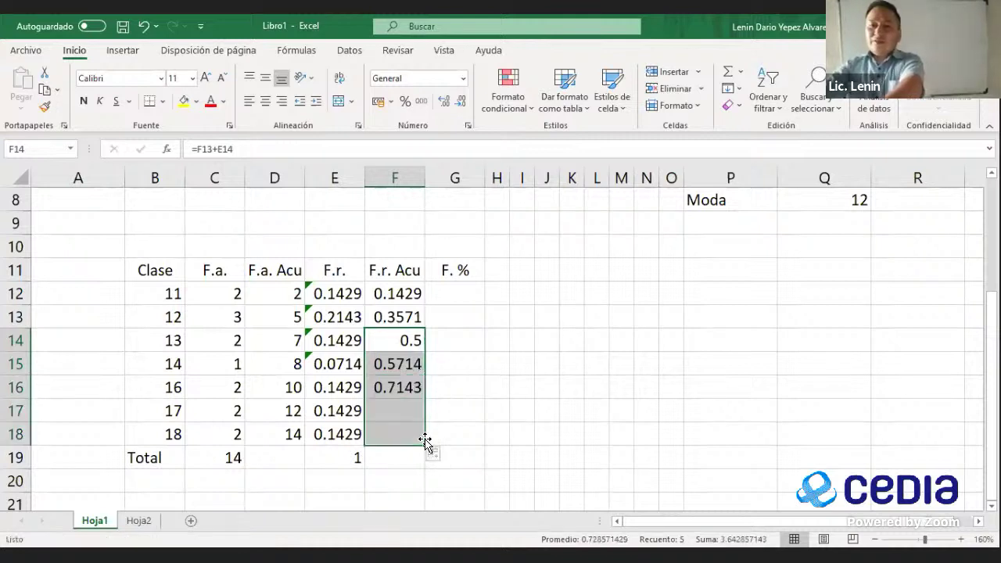
click(480, 428)
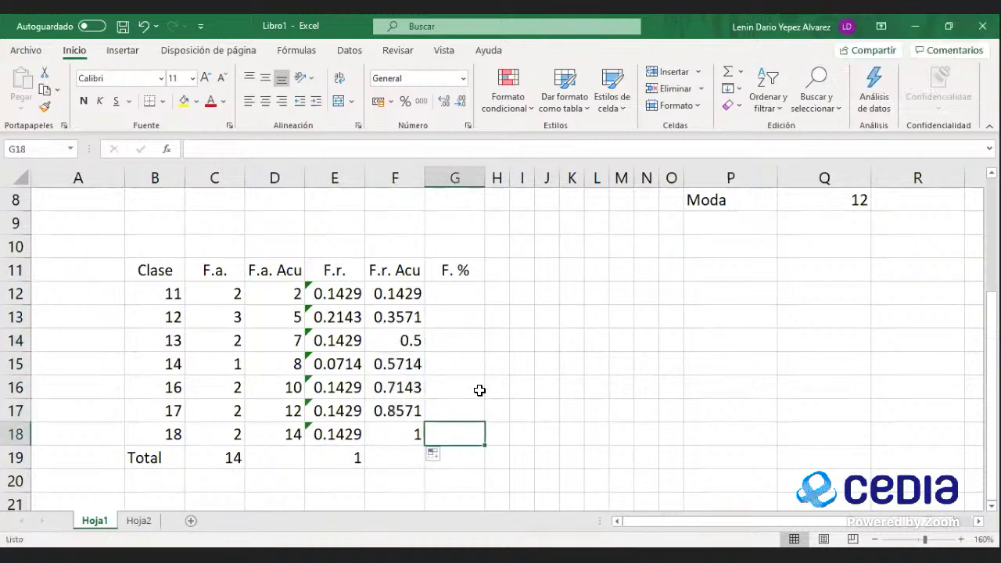
Step: Enter the formula =E12*100 in G12 as the first percentage frequency
click(460, 289)
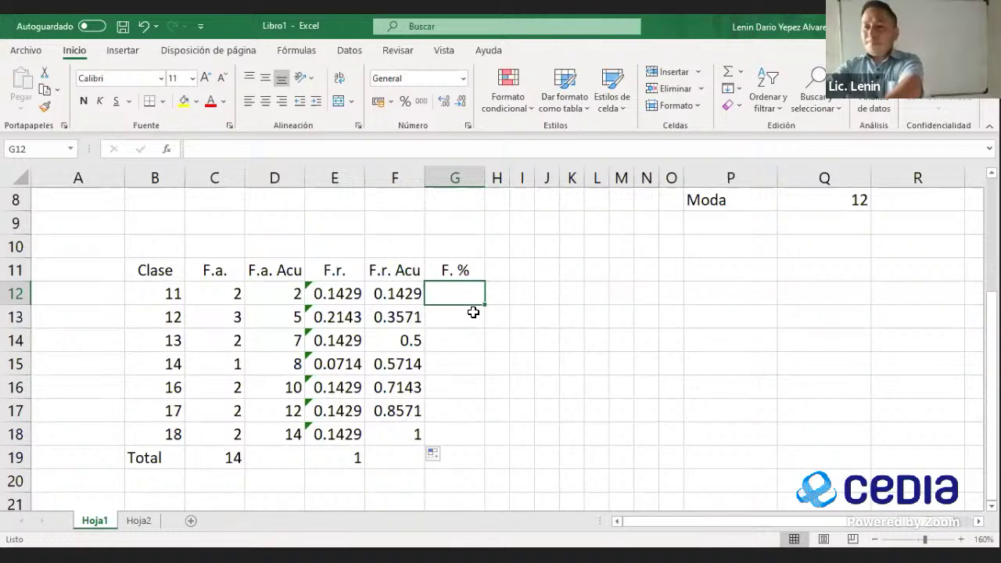
text(=)
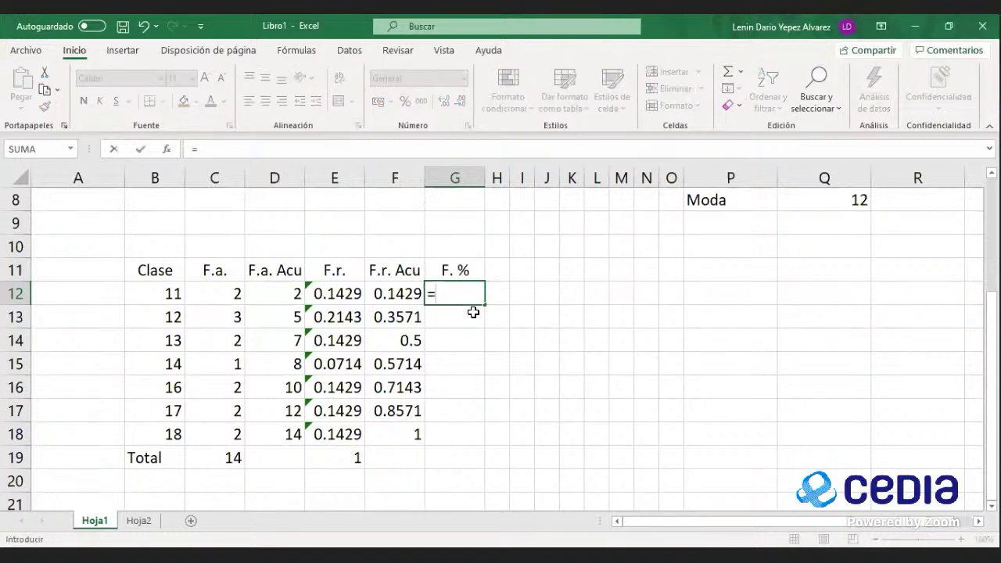
click(347, 295)
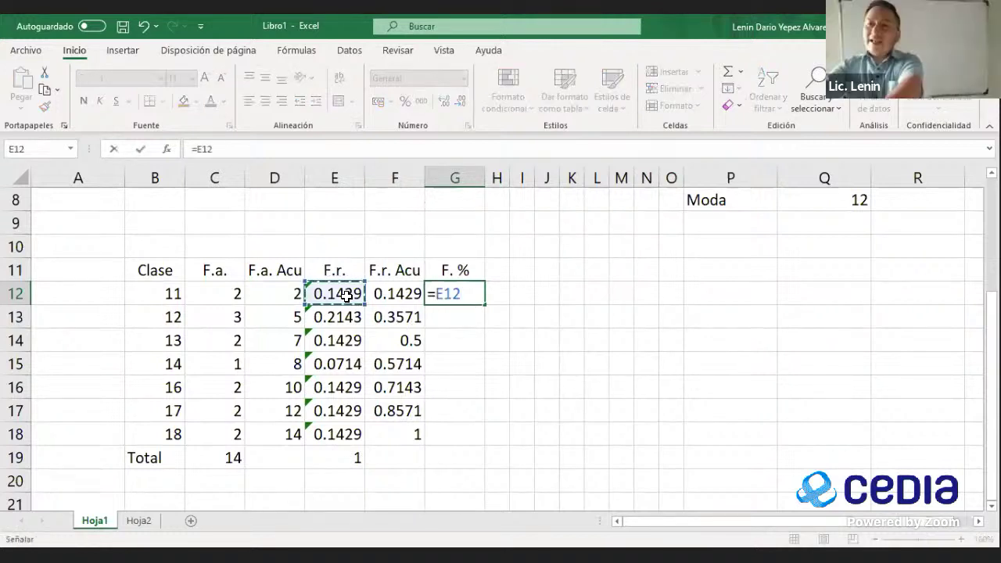
text(*)
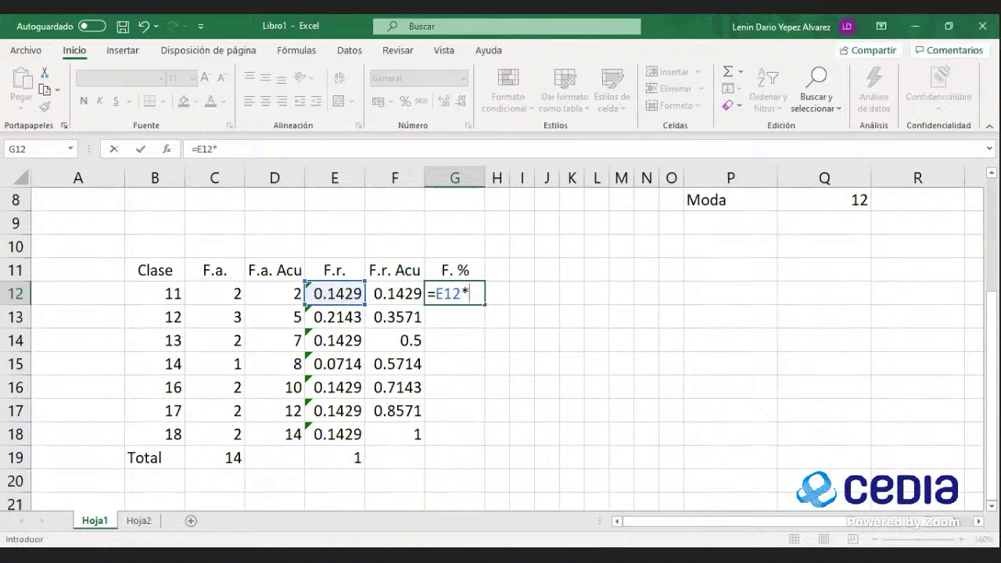
text(100)
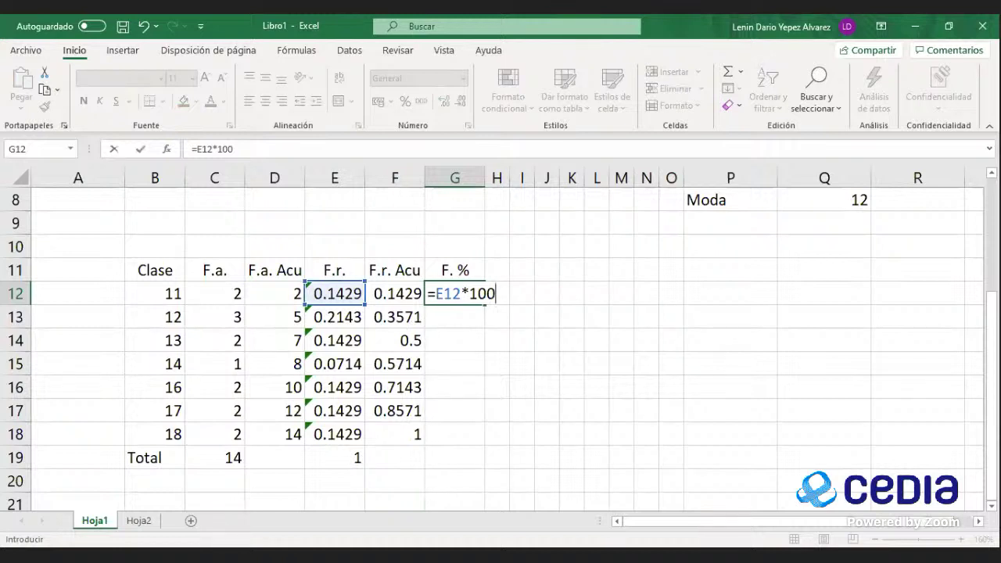
key(Return)
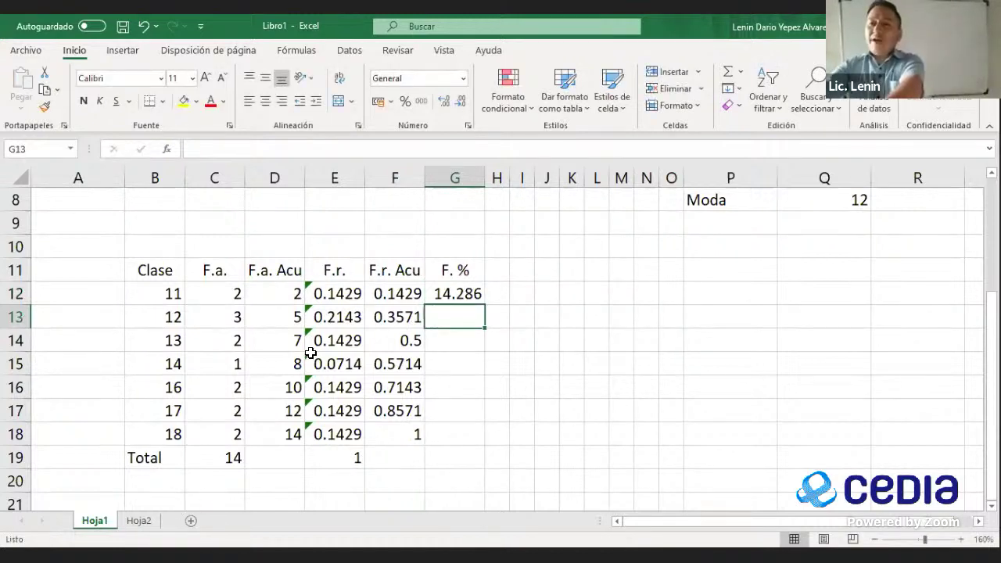
Step: Show G12 with two decimal places and fill its formula down to G18
click(468, 294)
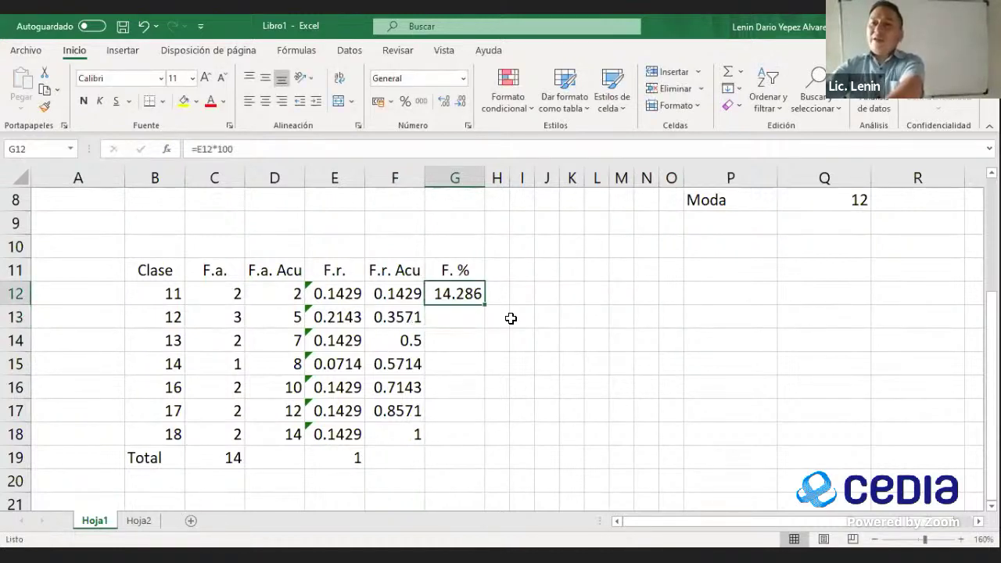
click(442, 101)
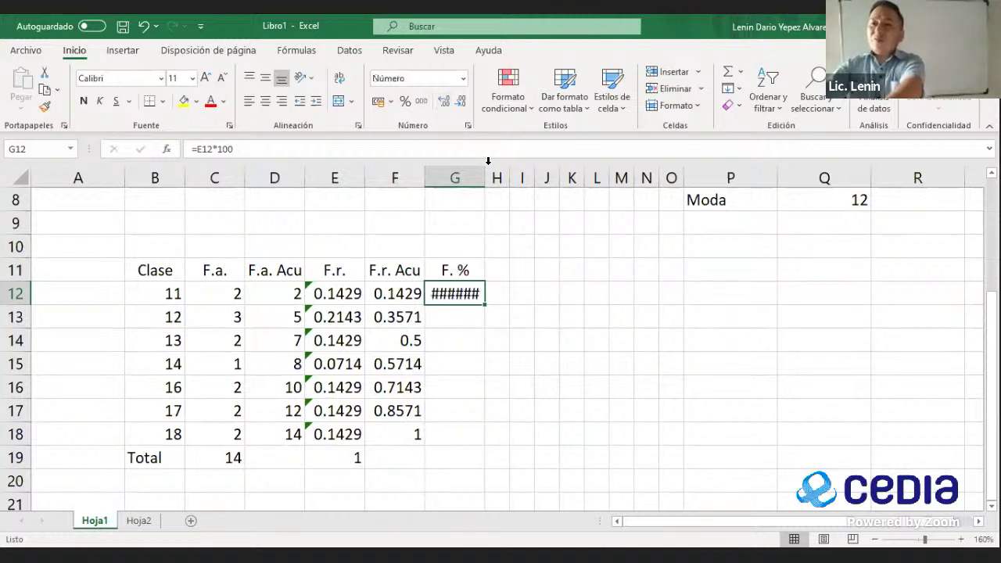
click(461, 101)
click(461, 102)
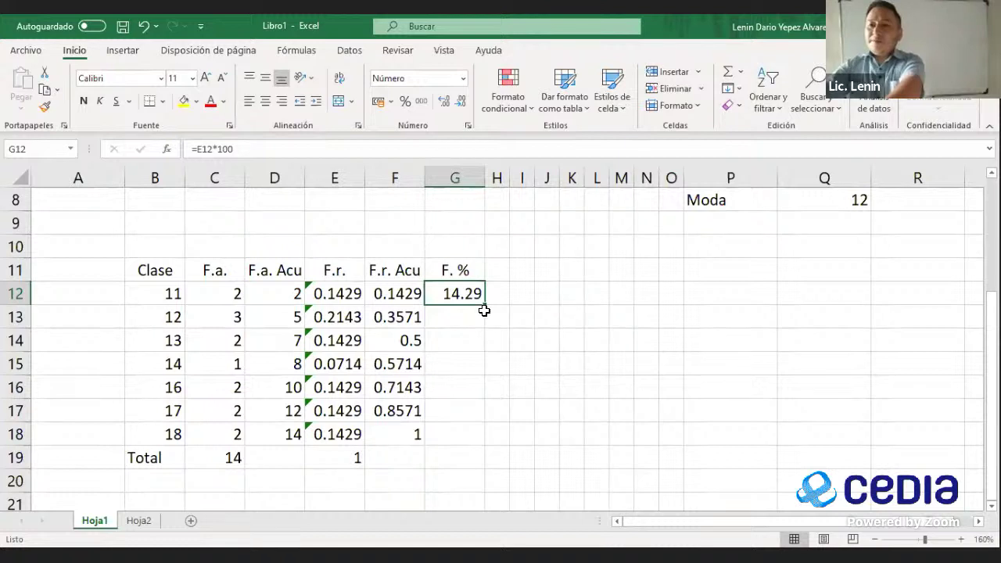
drag(485, 309, 477, 441)
Step: Copy the sum formula from E19 into G19 to total the percentage column
click(445, 463)
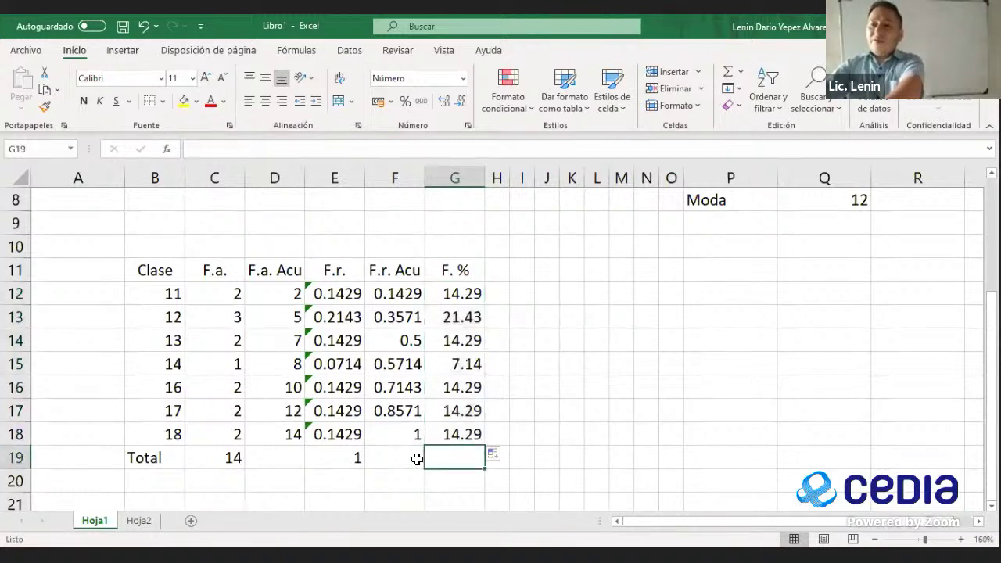
click(339, 461)
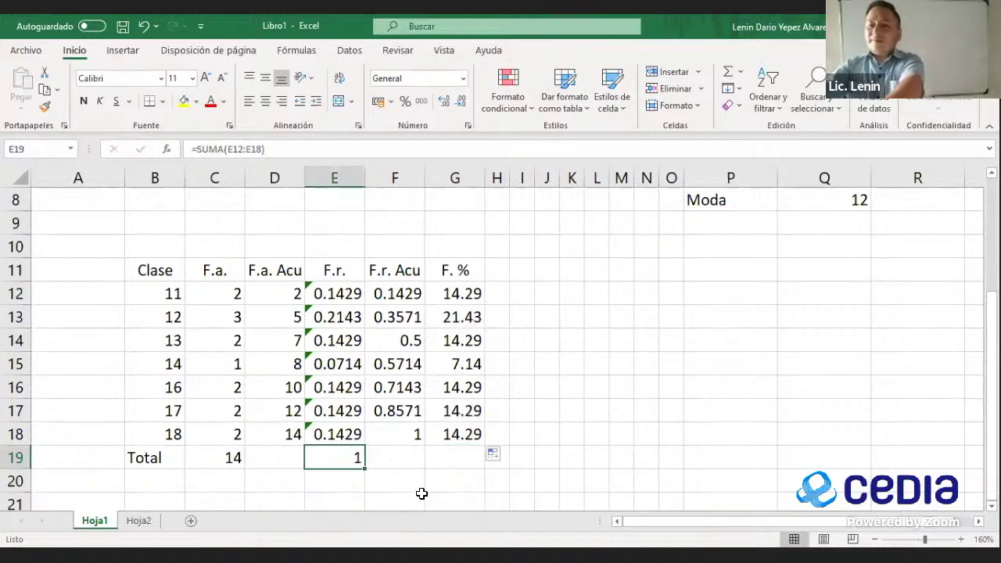
key(ctrl+c)
click(462, 459)
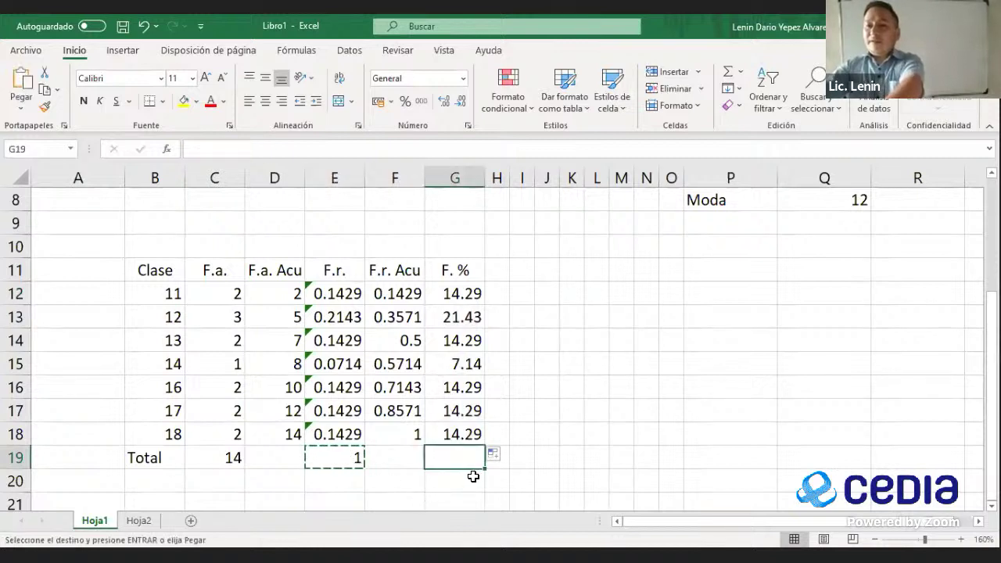
key(ctrl+v)
click(467, 485)
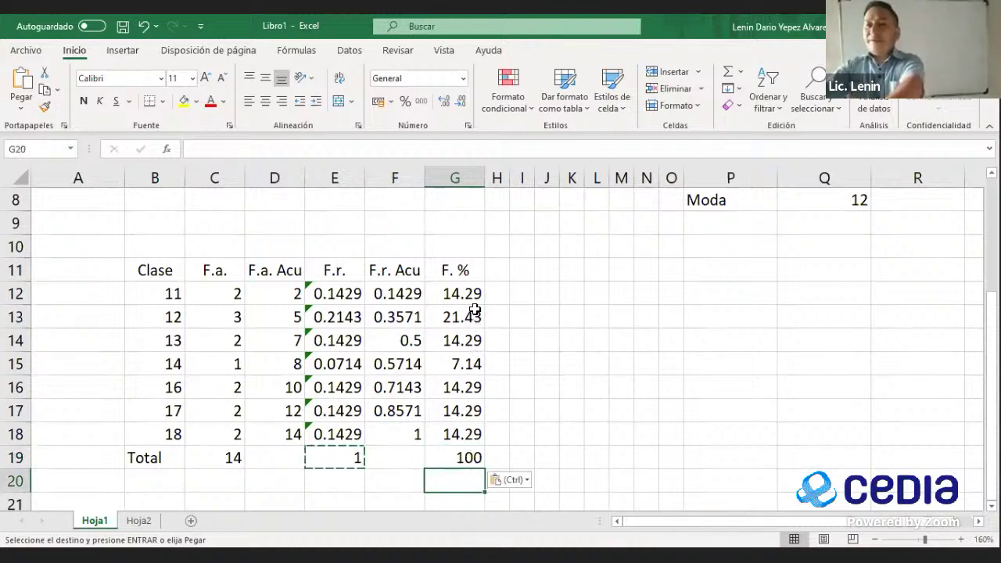
Step: Apply the percentage number format to G12:G19
drag(474, 291, 474, 459)
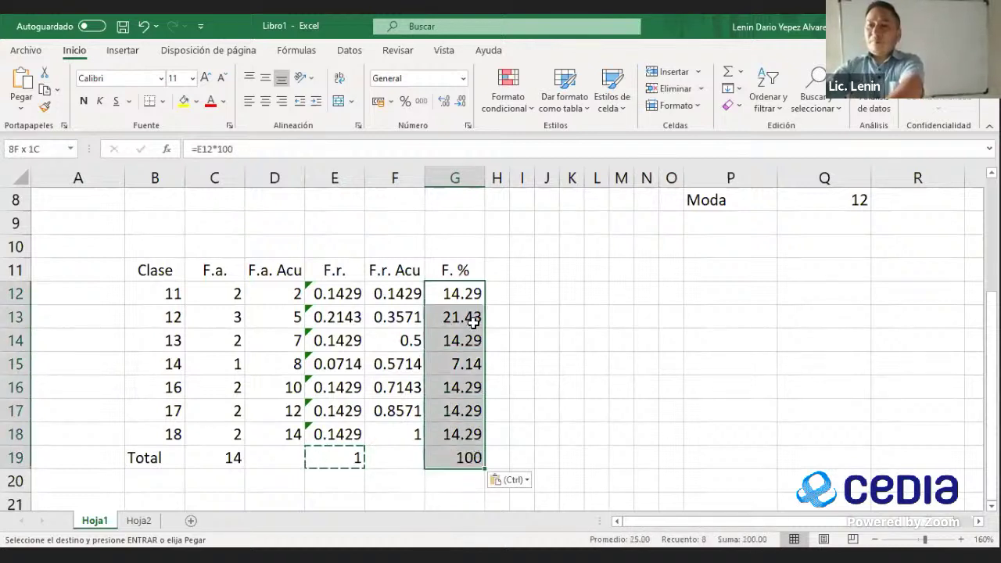
click(405, 102)
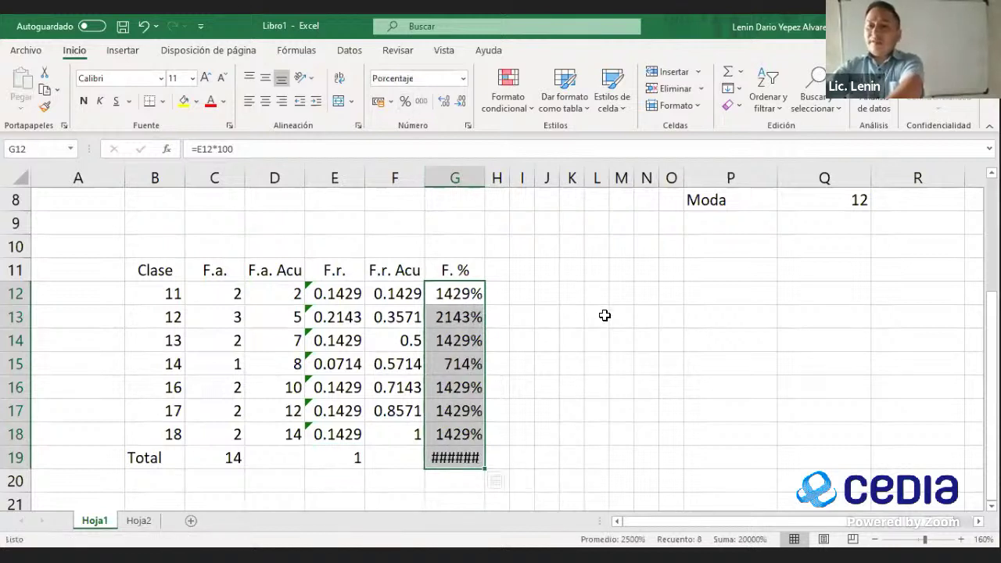
text(z)
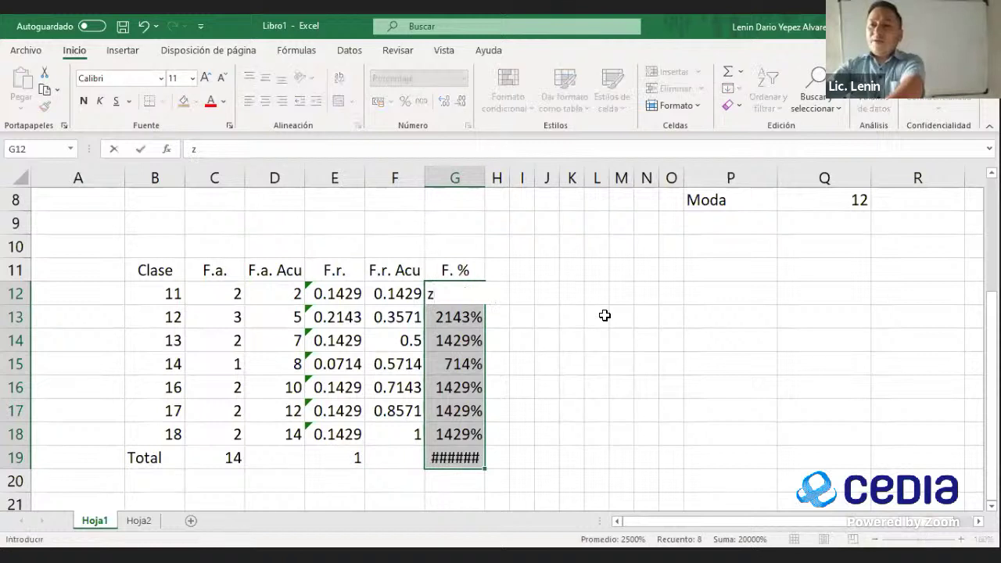
key(ctrl+z)
key(ctrl+z)
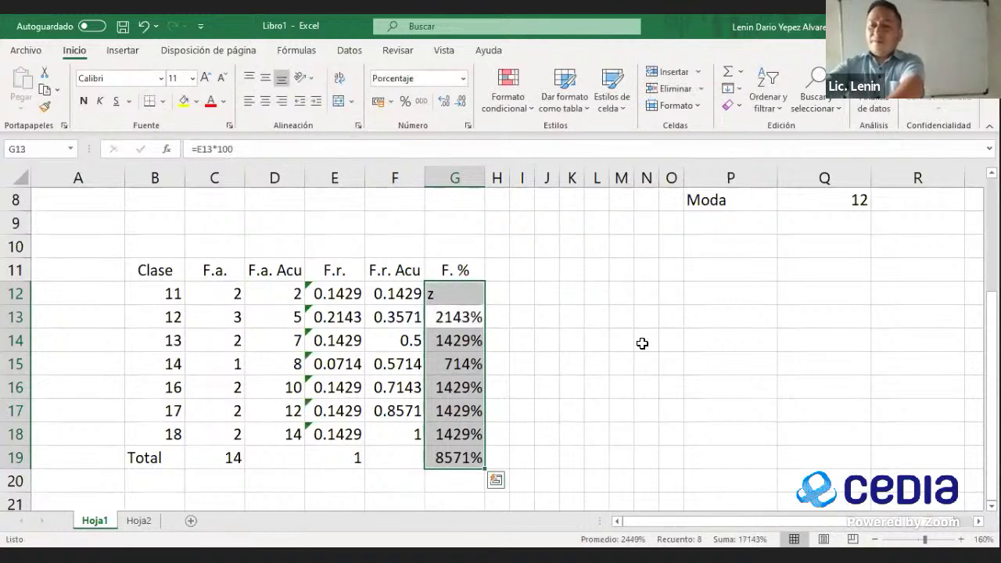
key(ctrl+q)
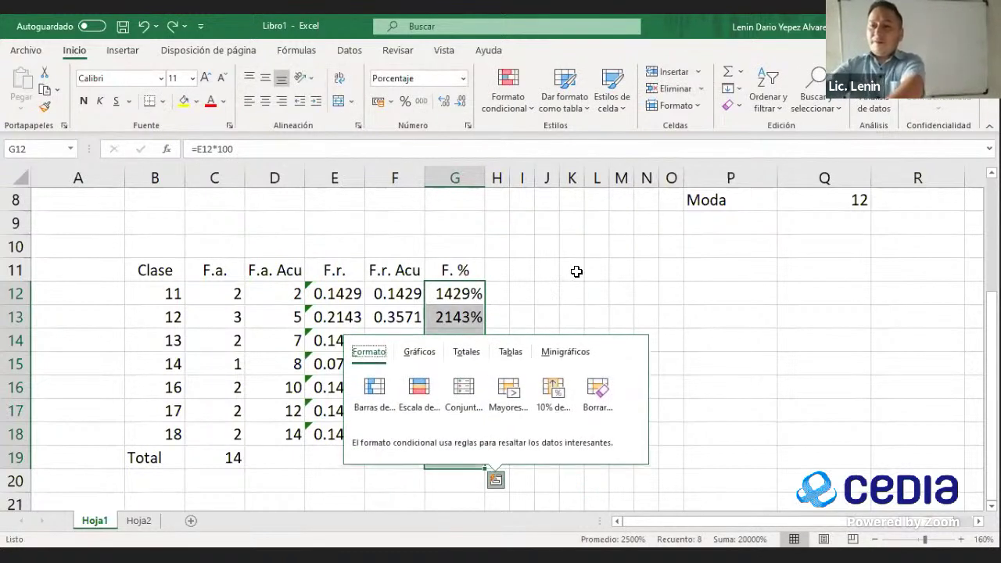
Step: Replace the formula in G12 with =E12 and fill it down to G18
click(460, 295)
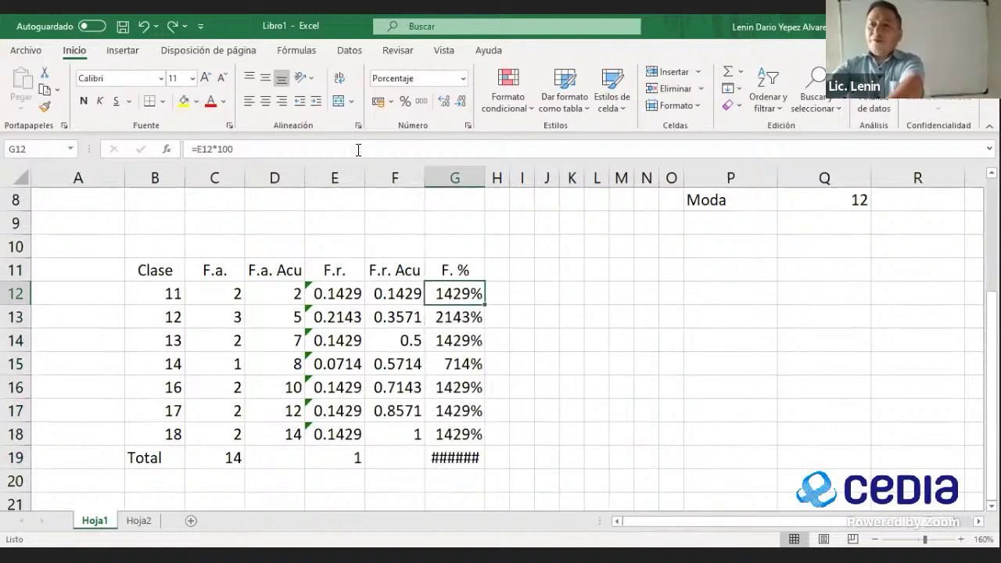
drag(233, 149, 202, 150)
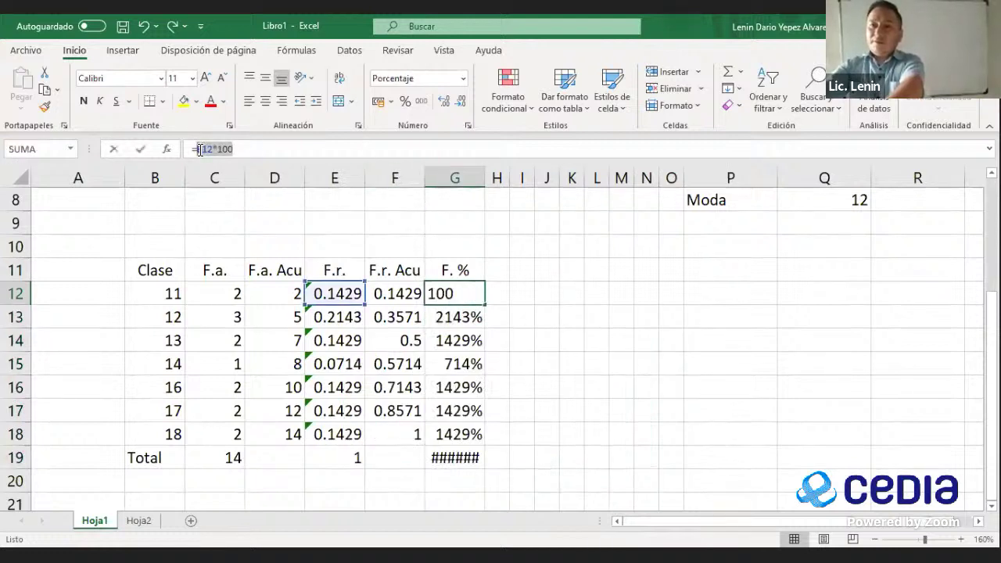
click(333, 293)
key(Return)
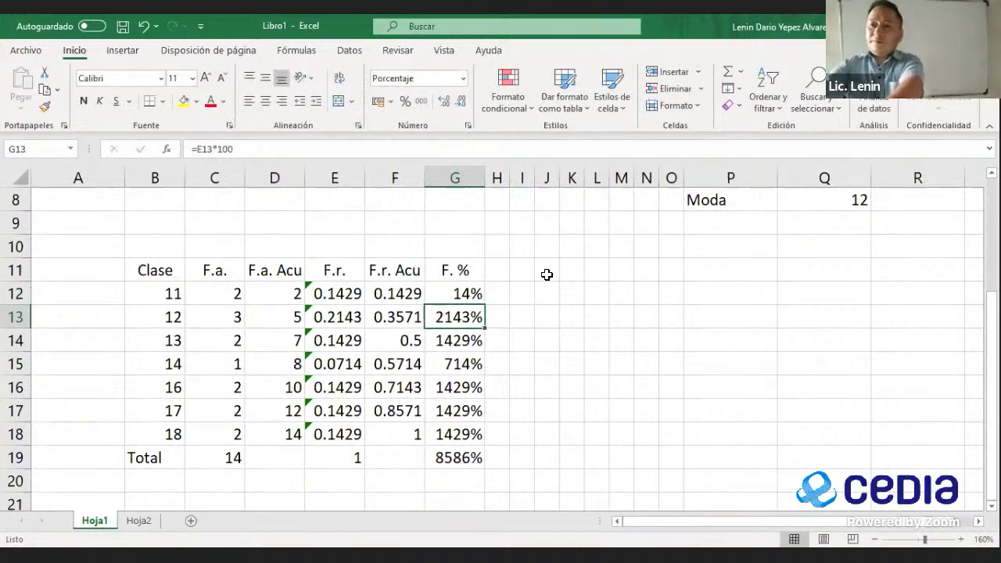
click(480, 294)
drag(485, 308, 487, 438)
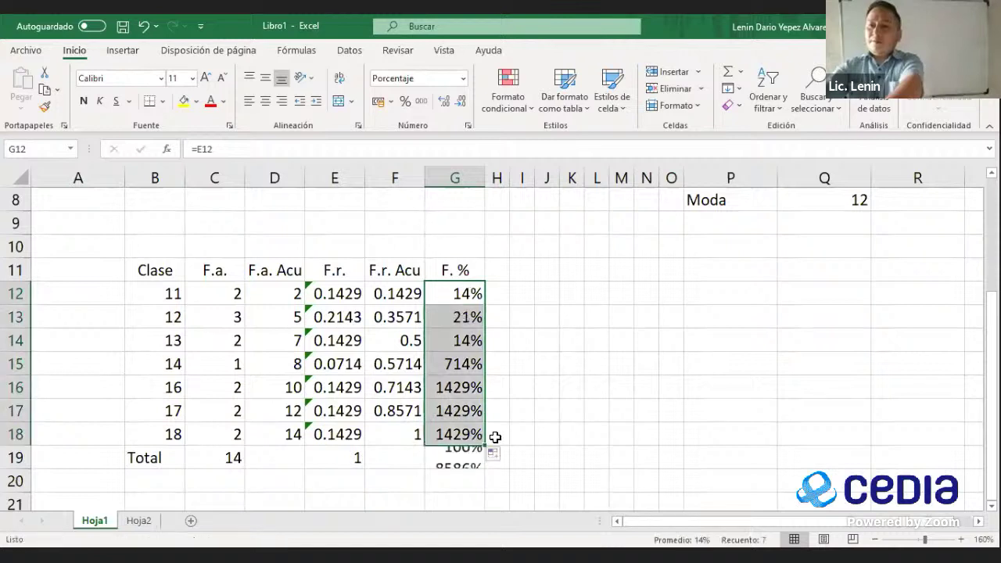
Step: Show the percentages in G12:G18 with two decimal places
click(443, 101)
click(442, 101)
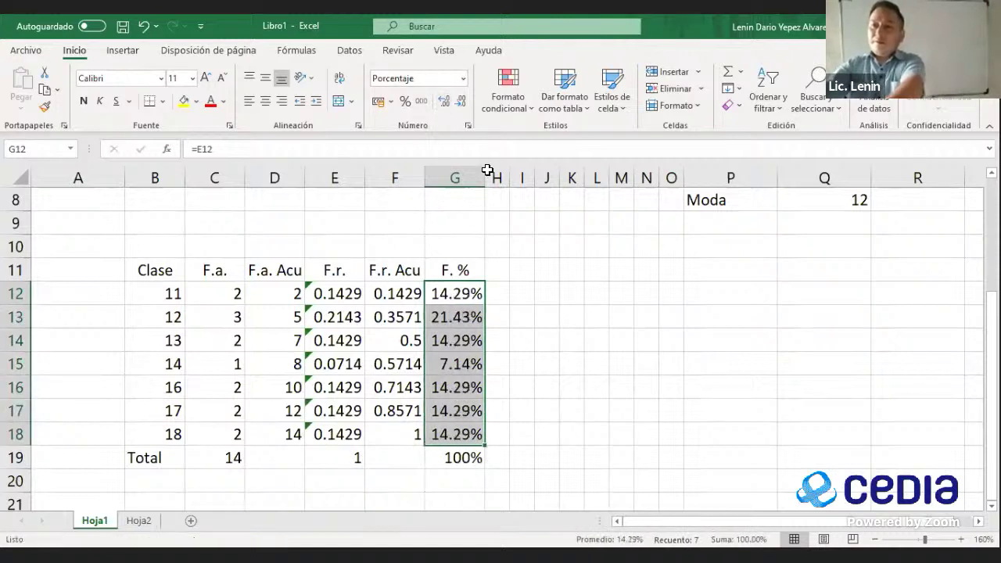
click(571, 299)
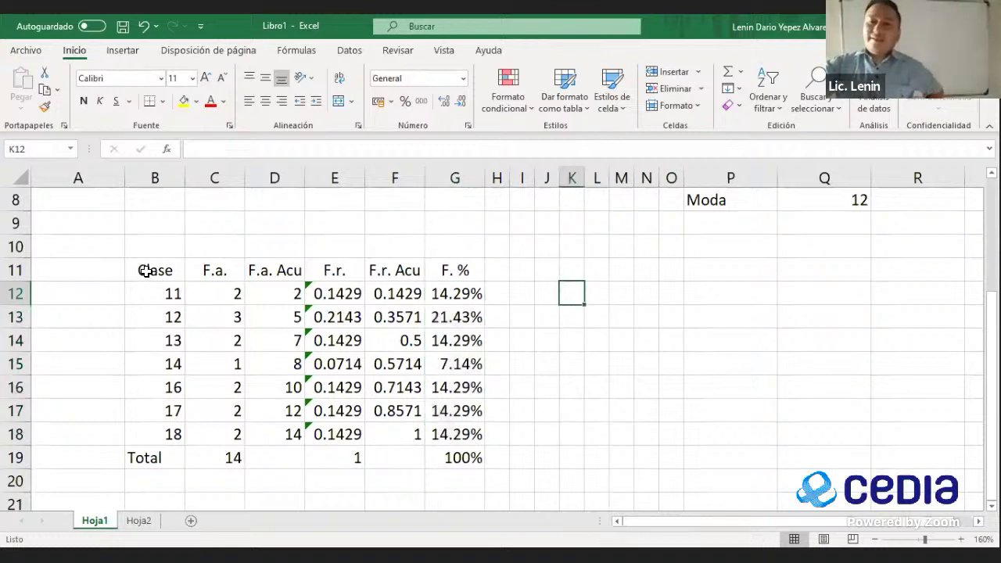
Step: Apply all borders to the frequency table in B11:G19
drag(146, 271, 456, 459)
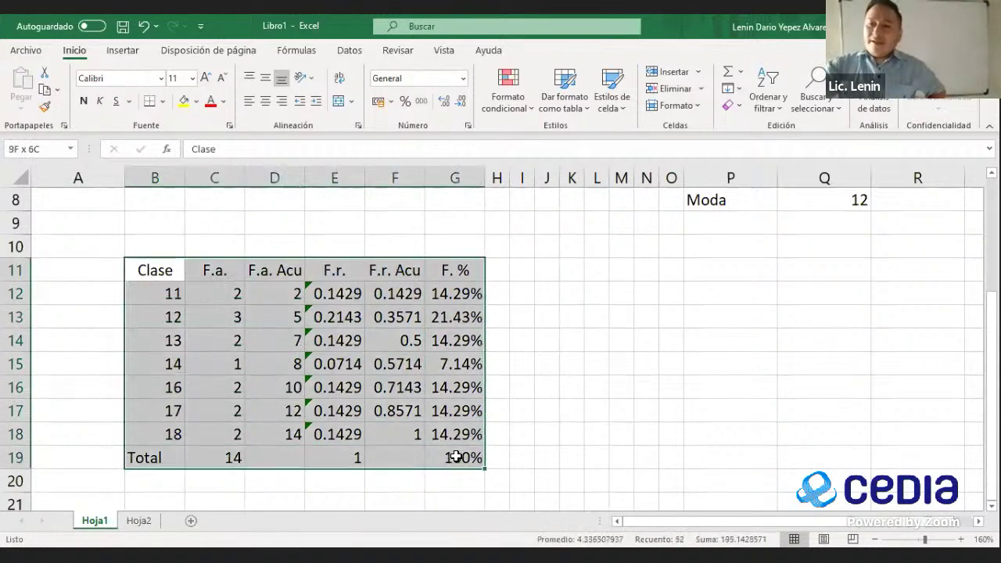
click(163, 103)
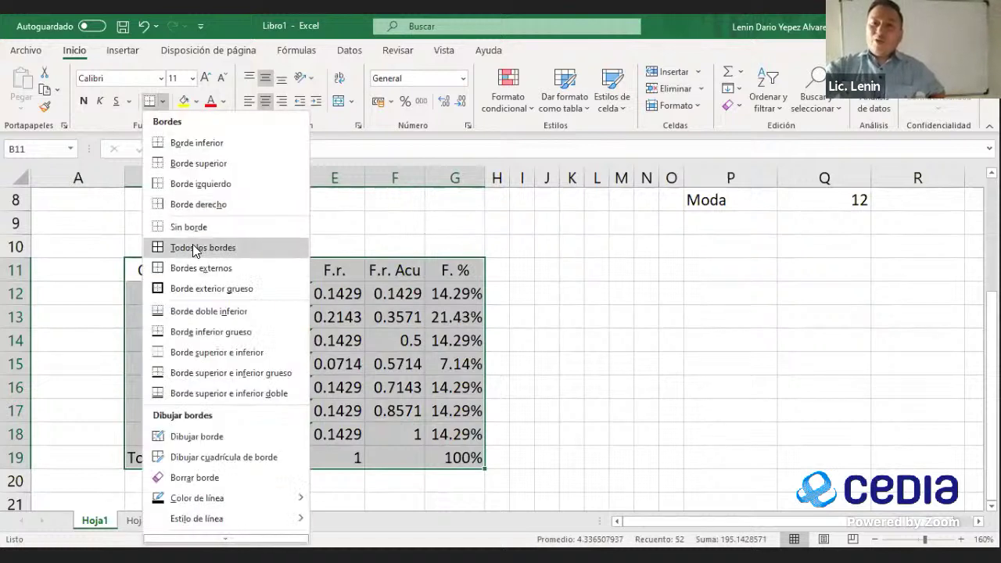
click(193, 248)
Step: Fill the table's header row B11:G11 with a light blue theme colour
drag(138, 270, 446, 270)
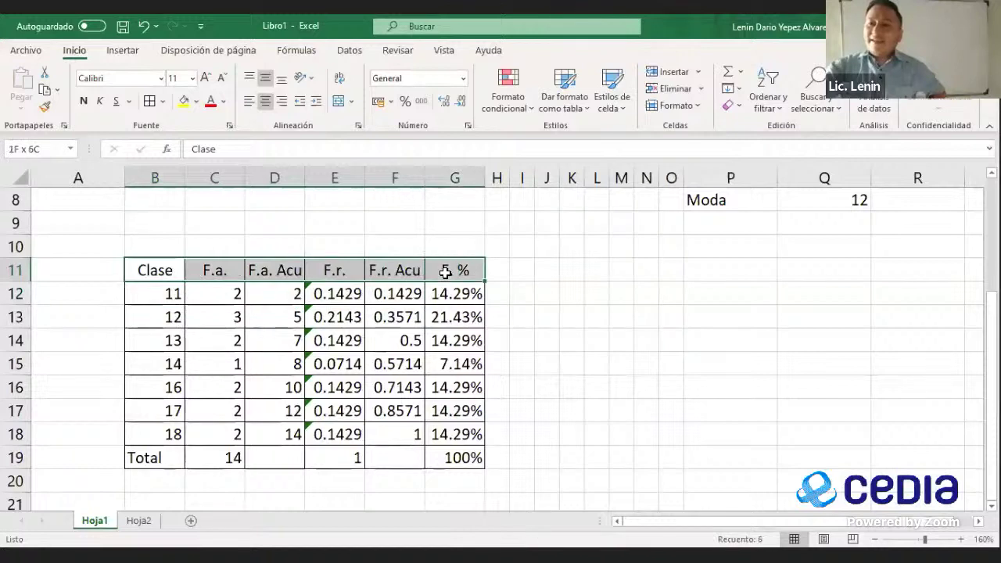
click(196, 101)
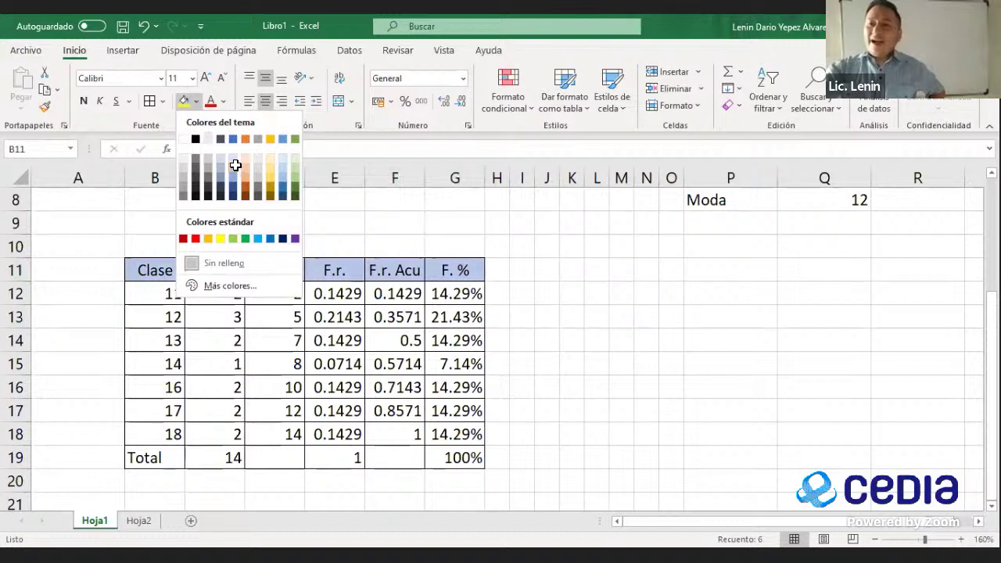
click(234, 164)
click(546, 326)
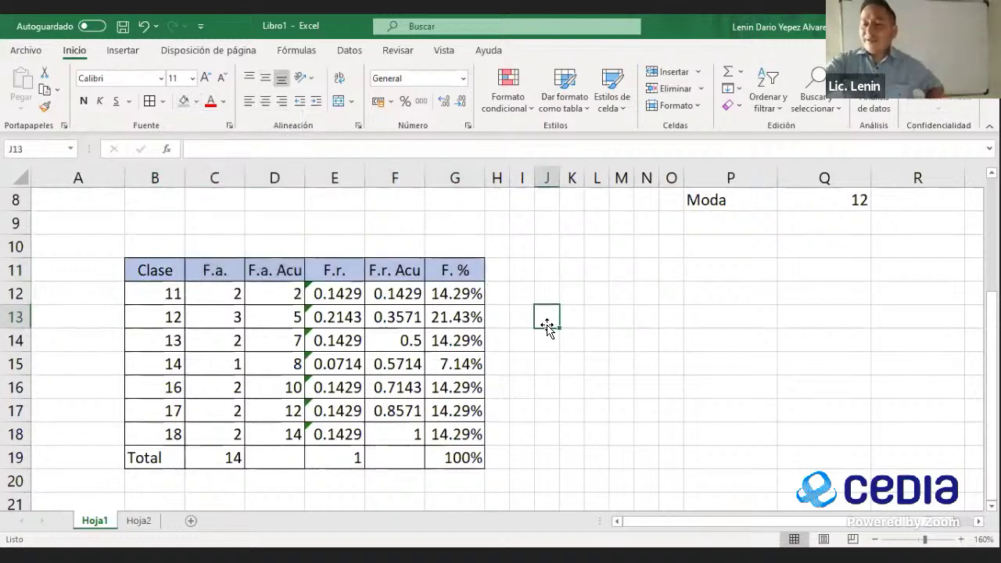